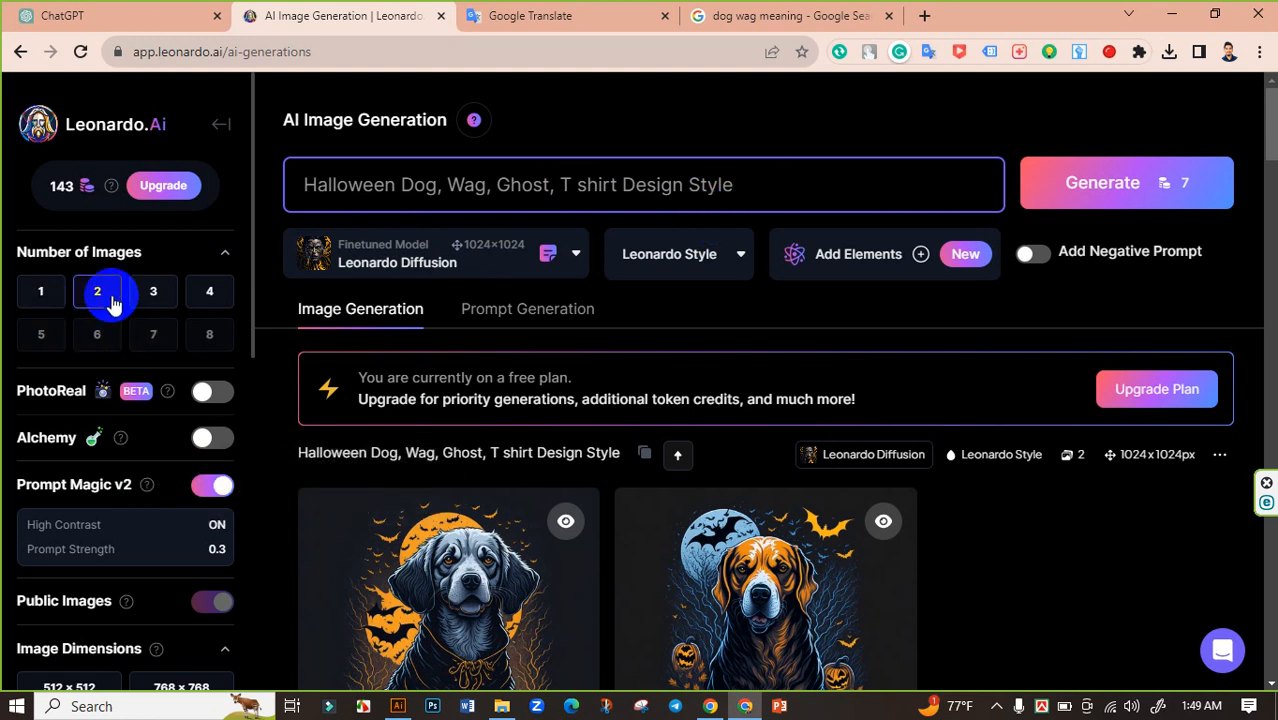
# Step: Review the generation settings, the prompt and the two generated Halloween dog images
pyautogui.scroll(-3, 128, 490)
pyautogui.scroll(-1, 143, 480)
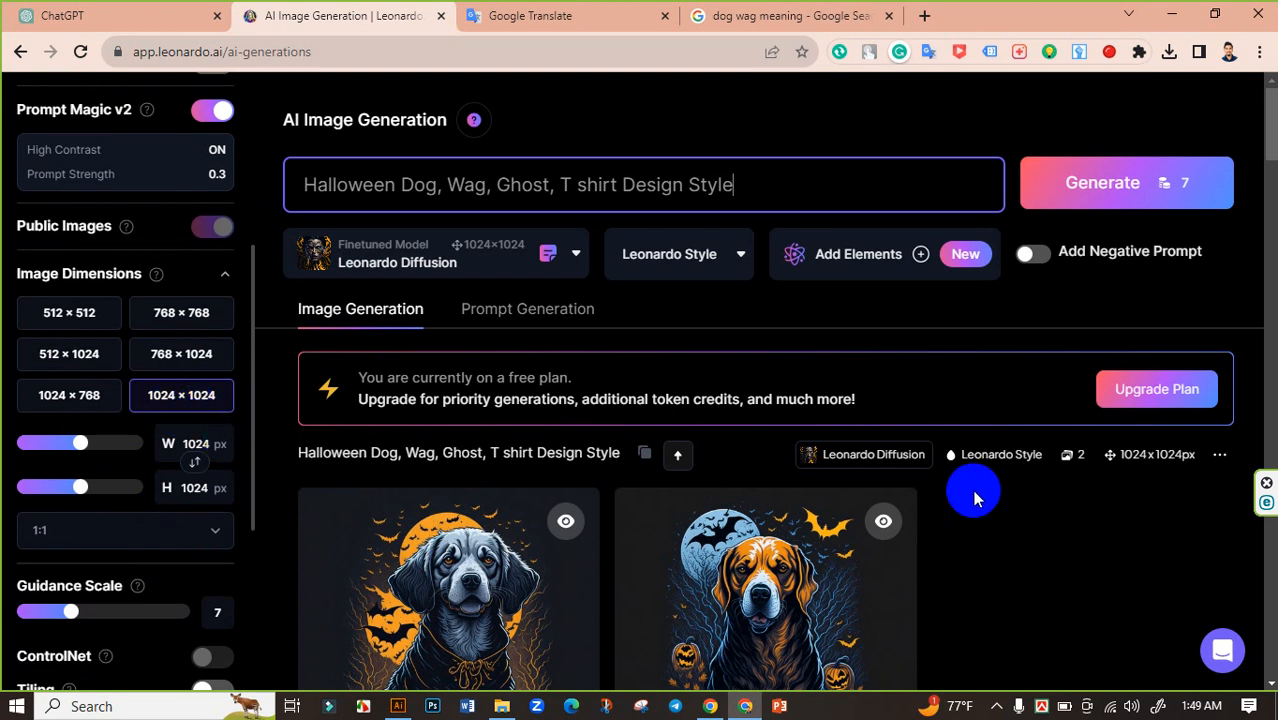
pyautogui.scroll(-2, 988, 478)
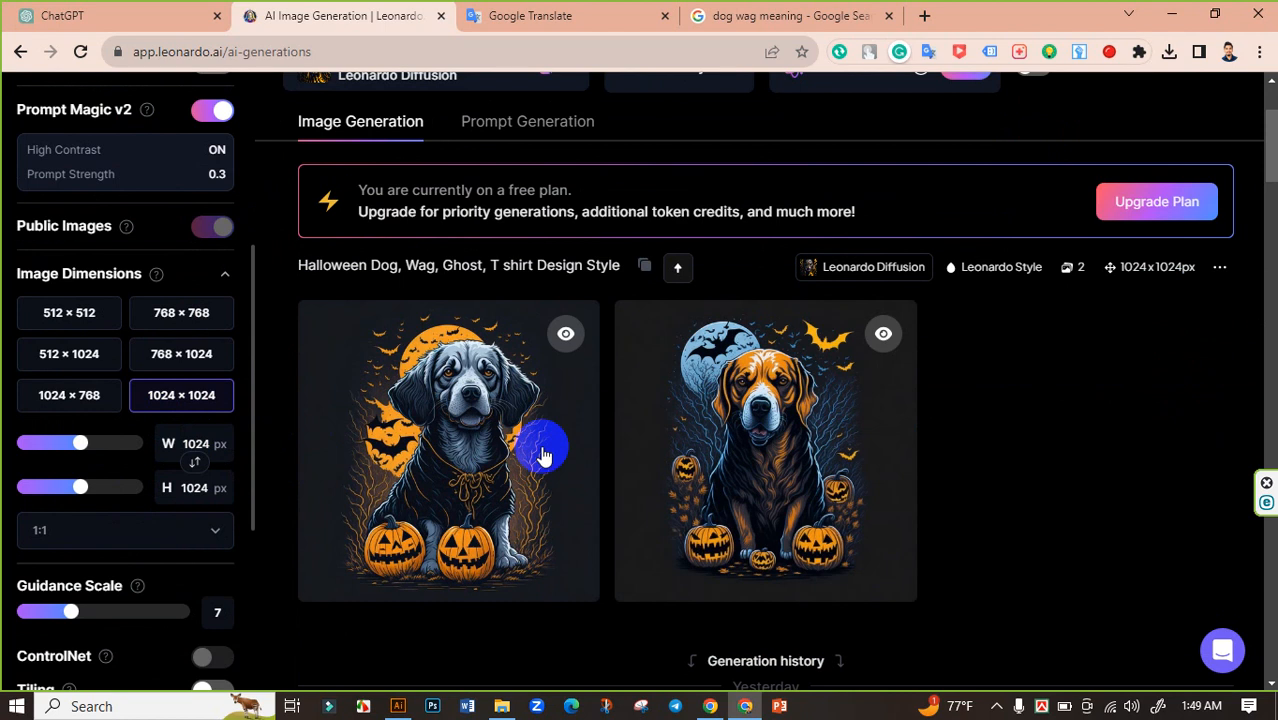
pyautogui.scroll(2, 993, 505)
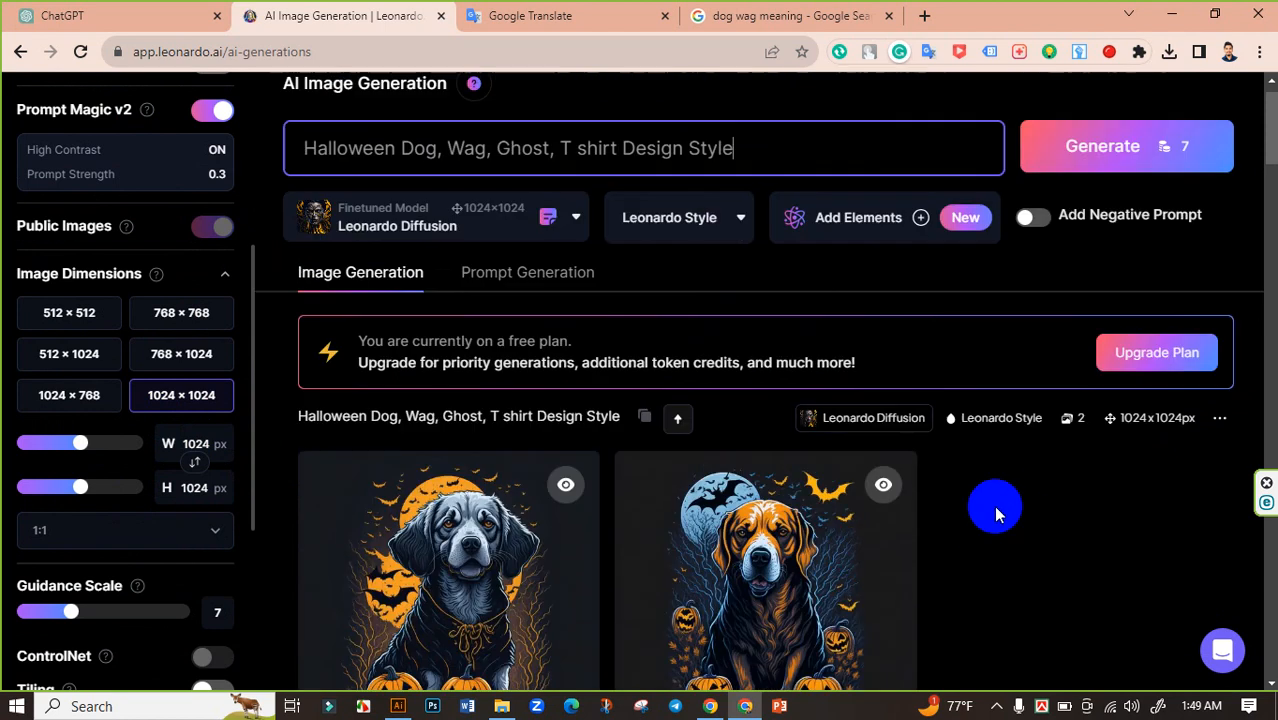
pyautogui.scroll(-4, 996, 514)
pyautogui.scroll(3, 996, 514)
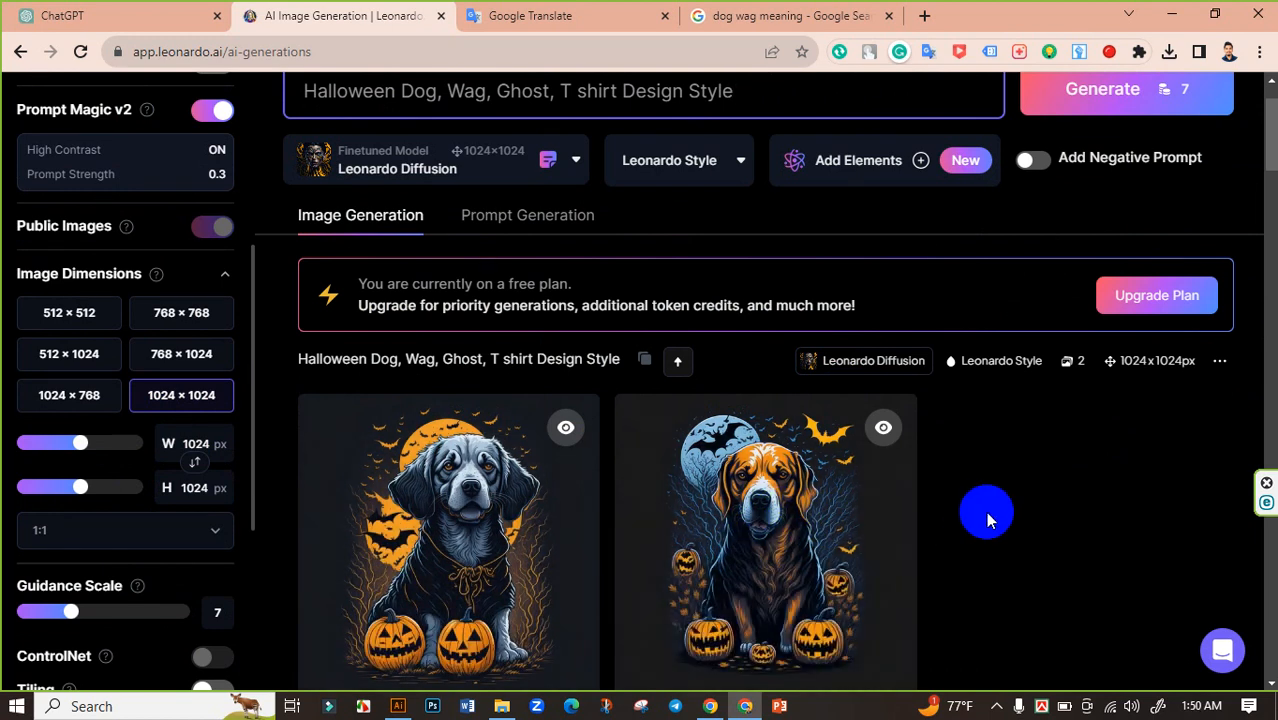
# Step: Switch to the ChatGPT slogan list and examine item 12, "Wag or Treat"
pyautogui.click(73, 8)
pyautogui.doubleClick(497, 265)
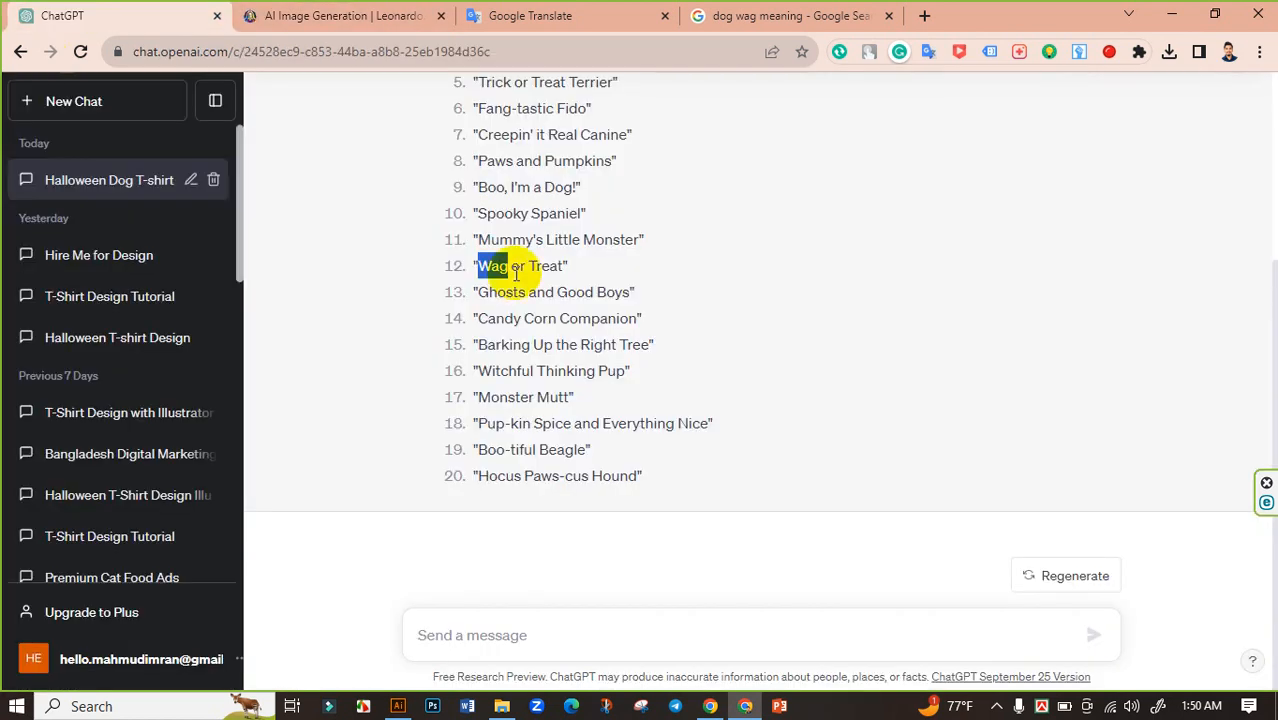
pyautogui.click(481, 265)
pyautogui.moveTo(481, 265); pyautogui.dragTo(562, 265)
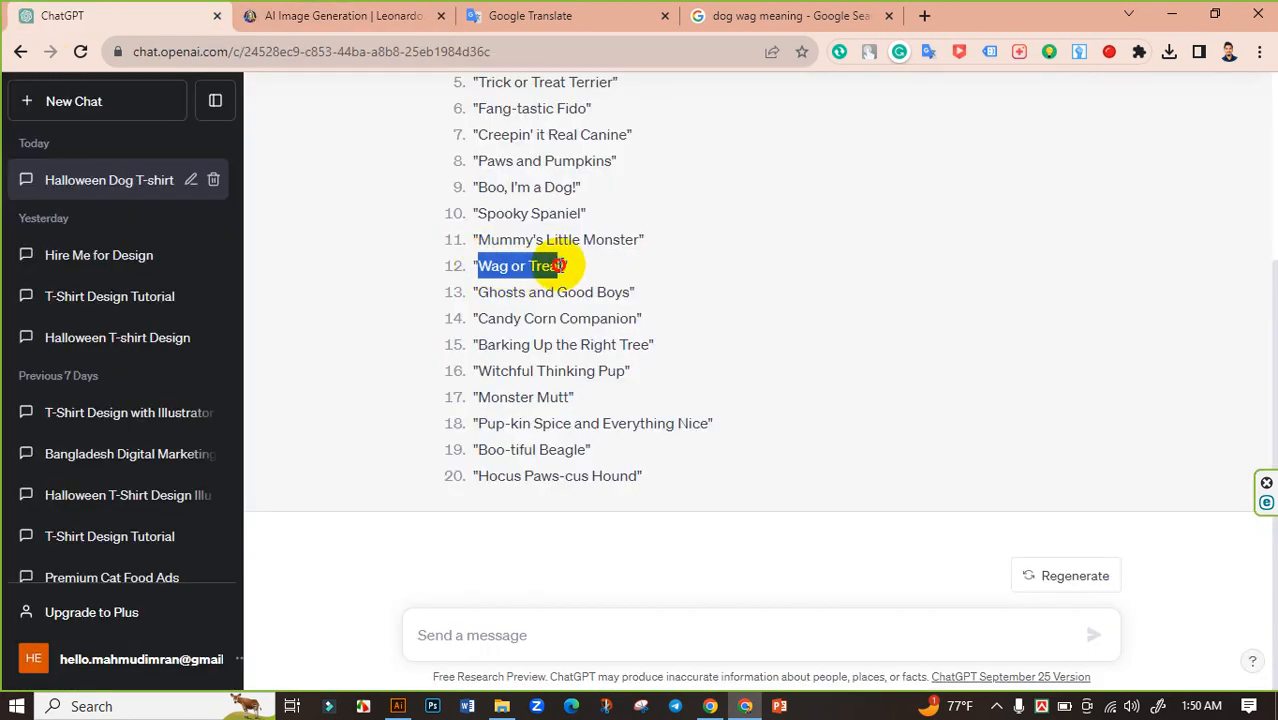
pyautogui.click(491, 267)
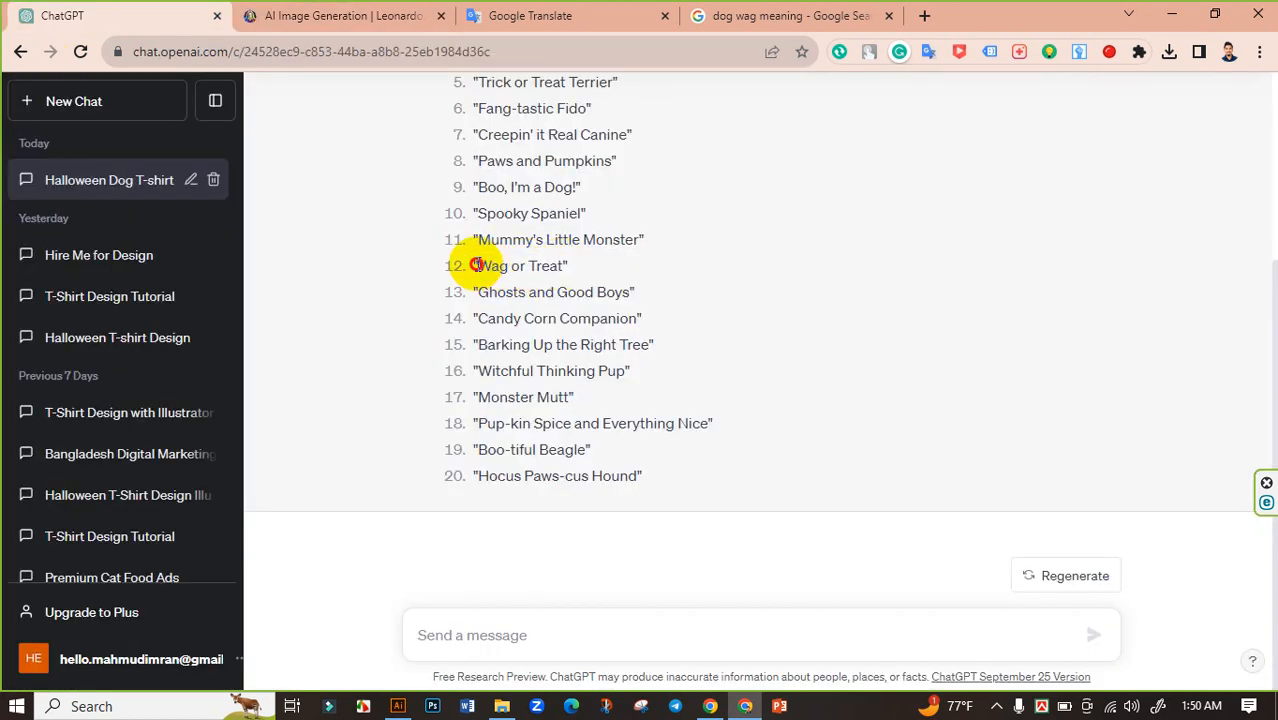
pyautogui.moveTo(476, 265); pyautogui.dragTo(556, 262)
pyautogui.click(556, 263)
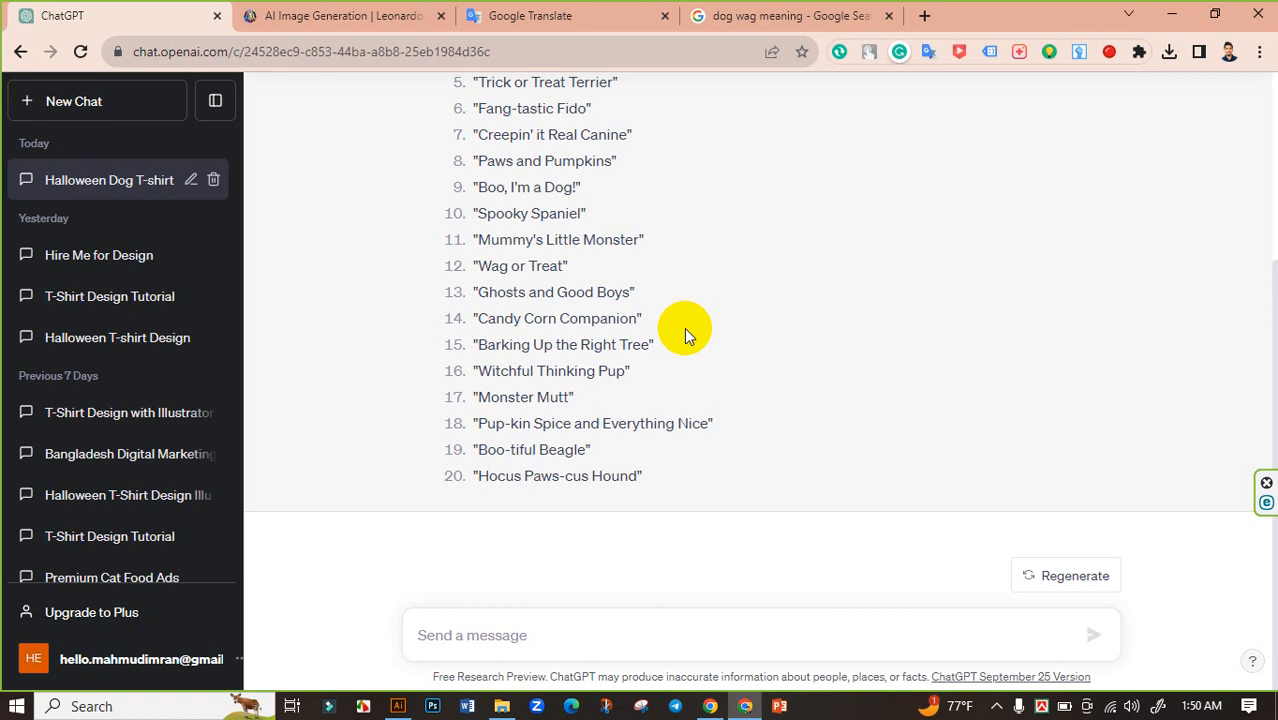
pyautogui.moveTo(477, 268); pyautogui.dragTo(566, 266)
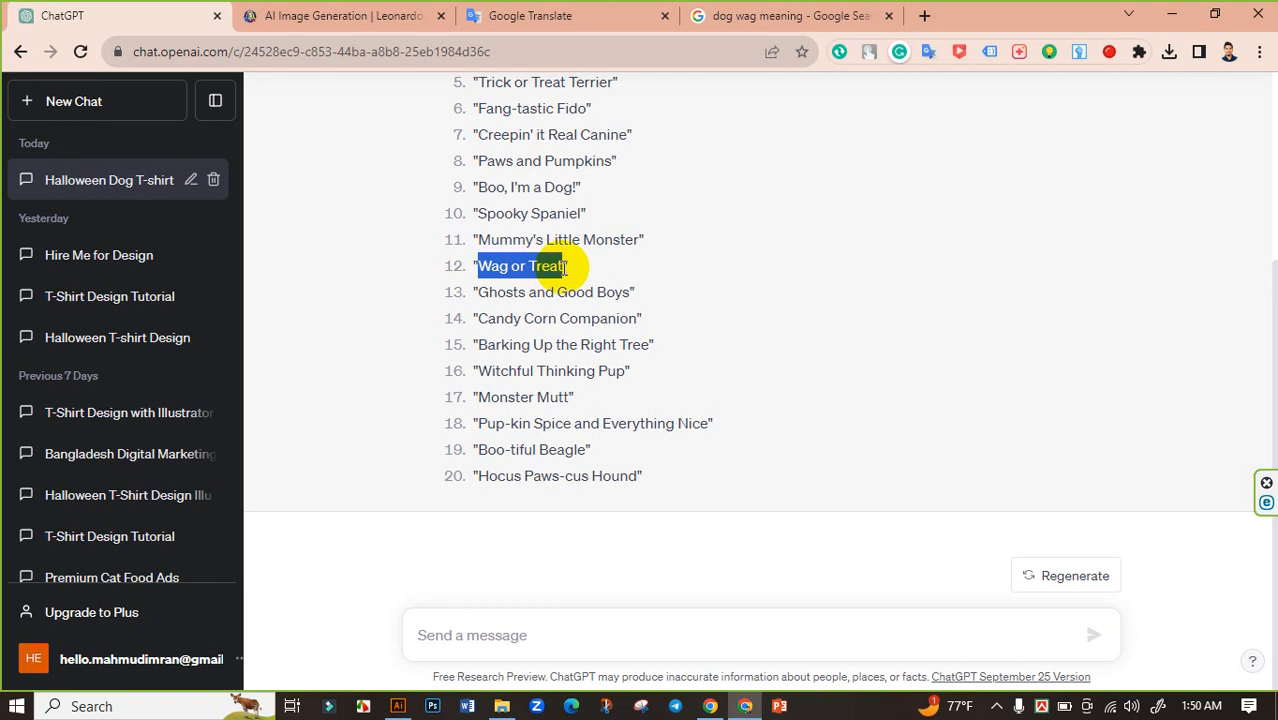
pyautogui.click(497, 268)
pyautogui.moveTo(477, 266); pyautogui.dragTo(564, 266)
pyautogui.click(540, 271)
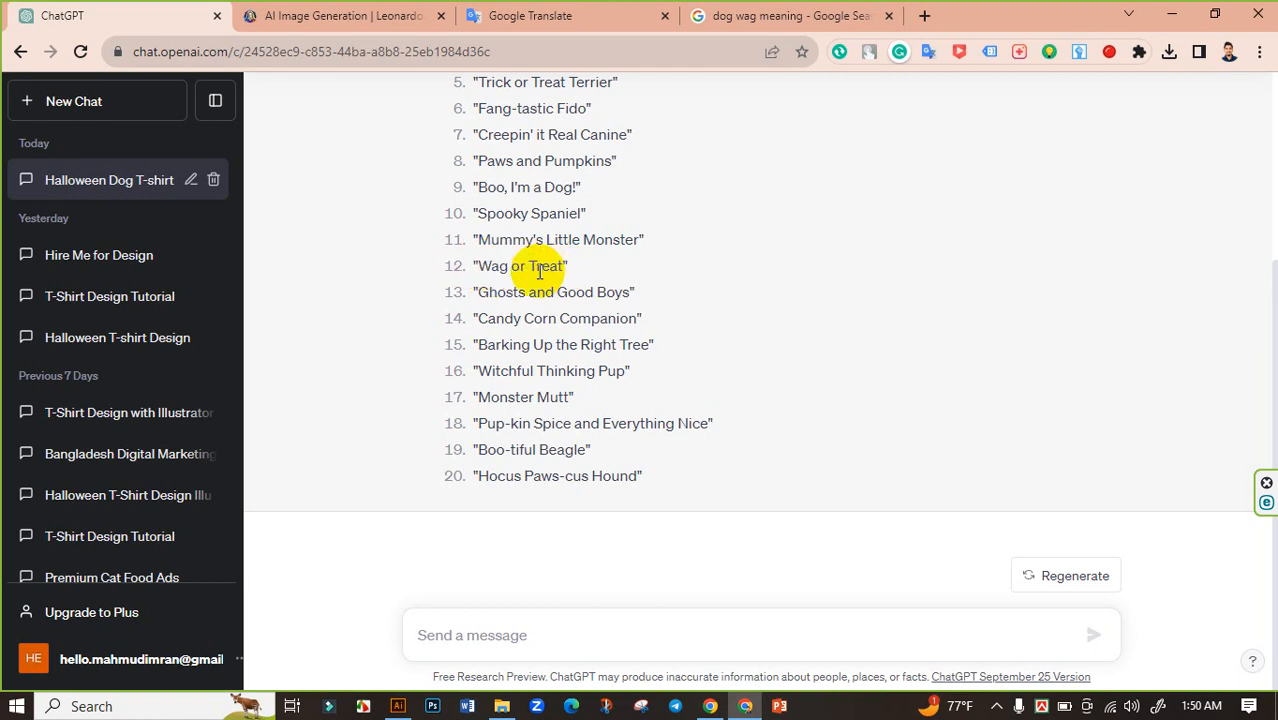
# Step: Look at the Google image results for "dog wag meaning" and return to the "Wag or Treat" slogan in ChatGPT
pyautogui.click(740, 15)
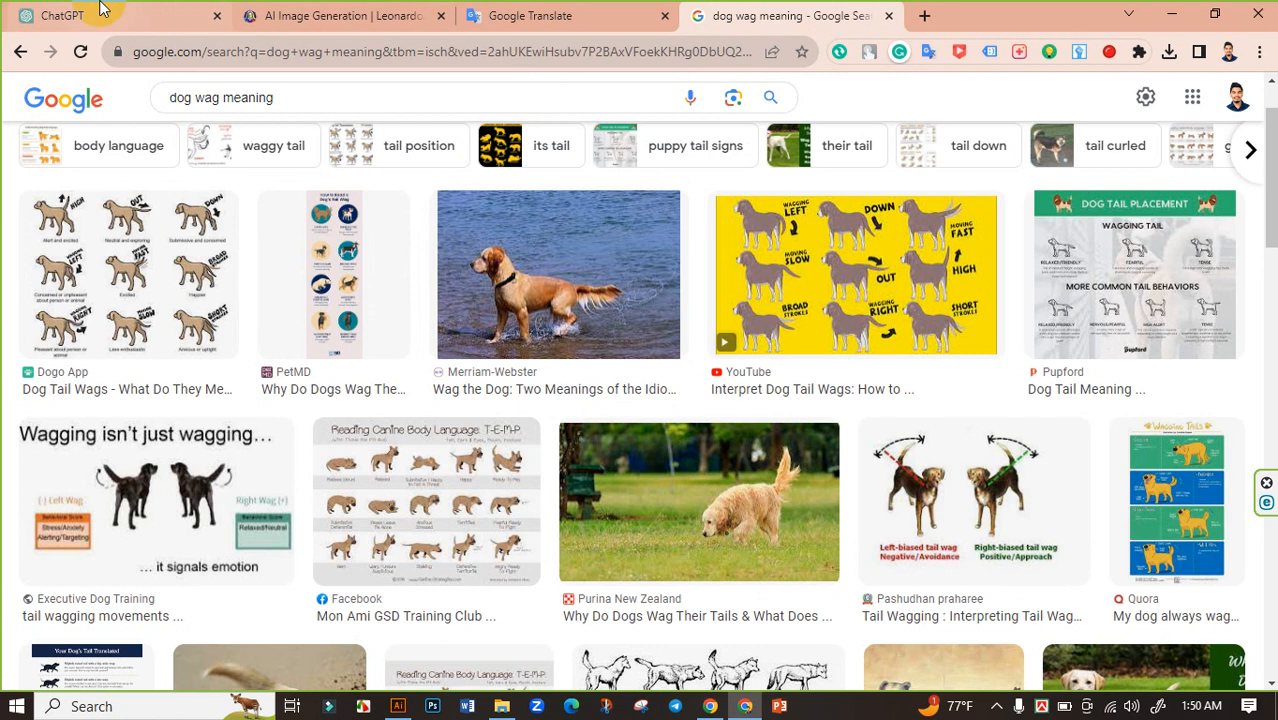
pyautogui.click(38, 12)
pyautogui.moveTo(477, 265); pyautogui.dragTo(568, 264)
pyautogui.click(488, 264)
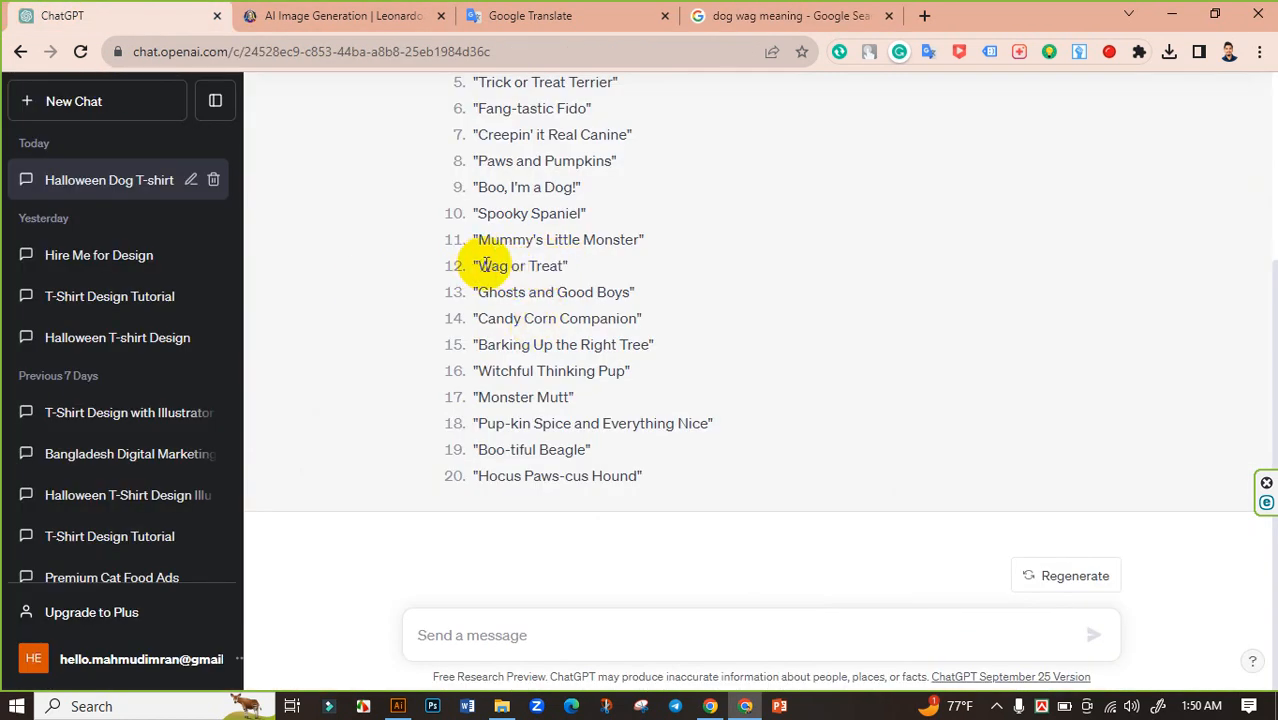
pyautogui.moveTo(484, 265); pyautogui.dragTo(573, 263)
pyautogui.click(512, 272)
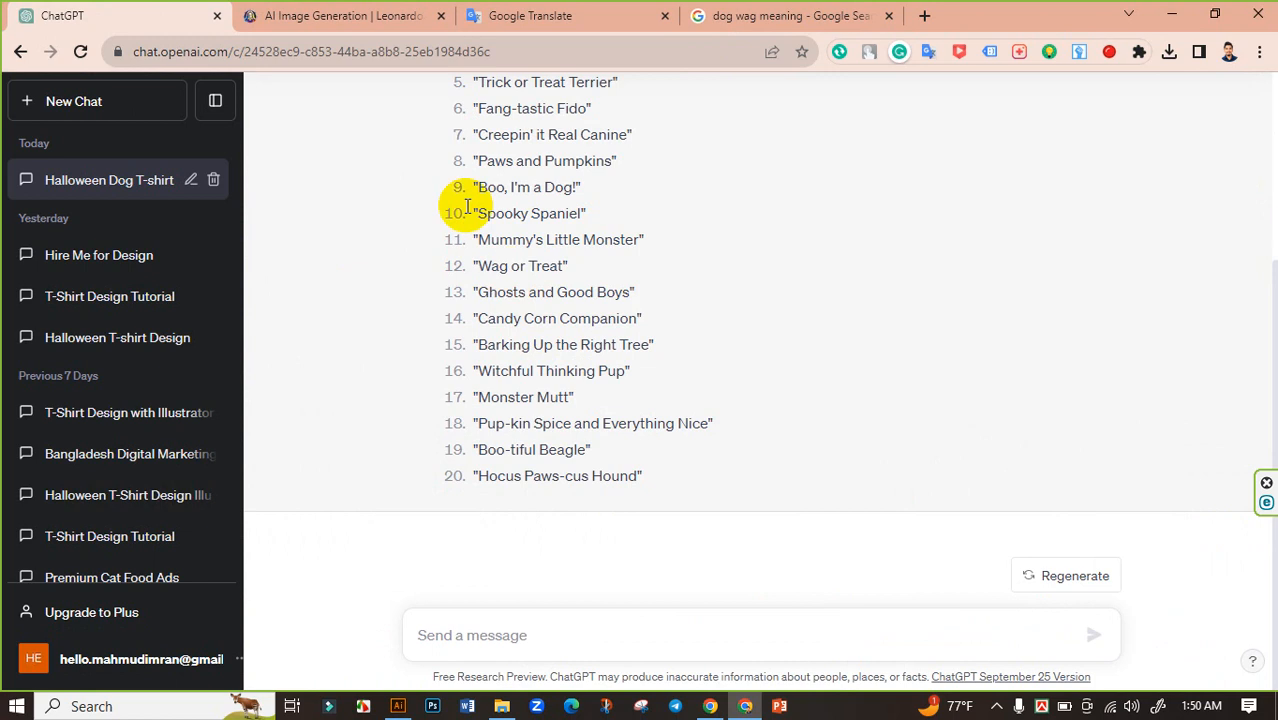
# Step: Return to Leonardo.Ai and check the prompt and its generated images, previewing the orange-faced dog at large size
pyautogui.click(355, 15)
pyautogui.scroll(1, 713, 414)
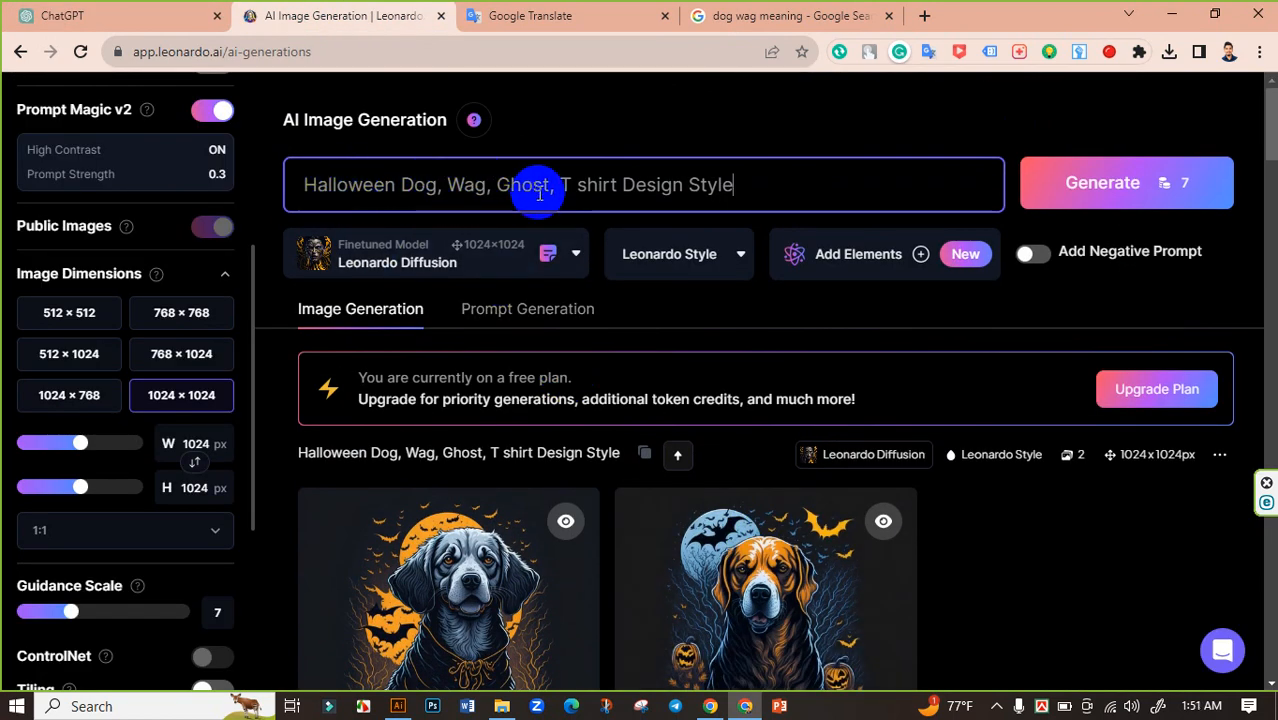
pyautogui.scroll(-2, 640, 300)
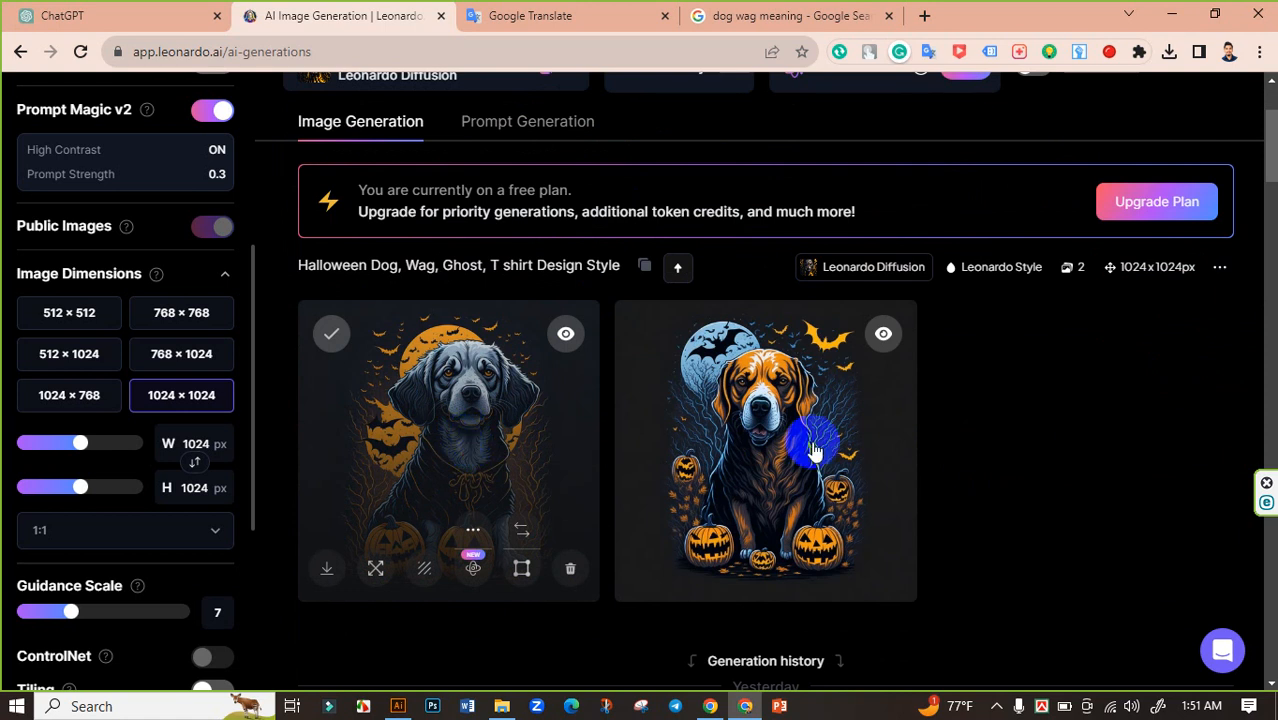
pyautogui.scroll(-1, 998, 451)
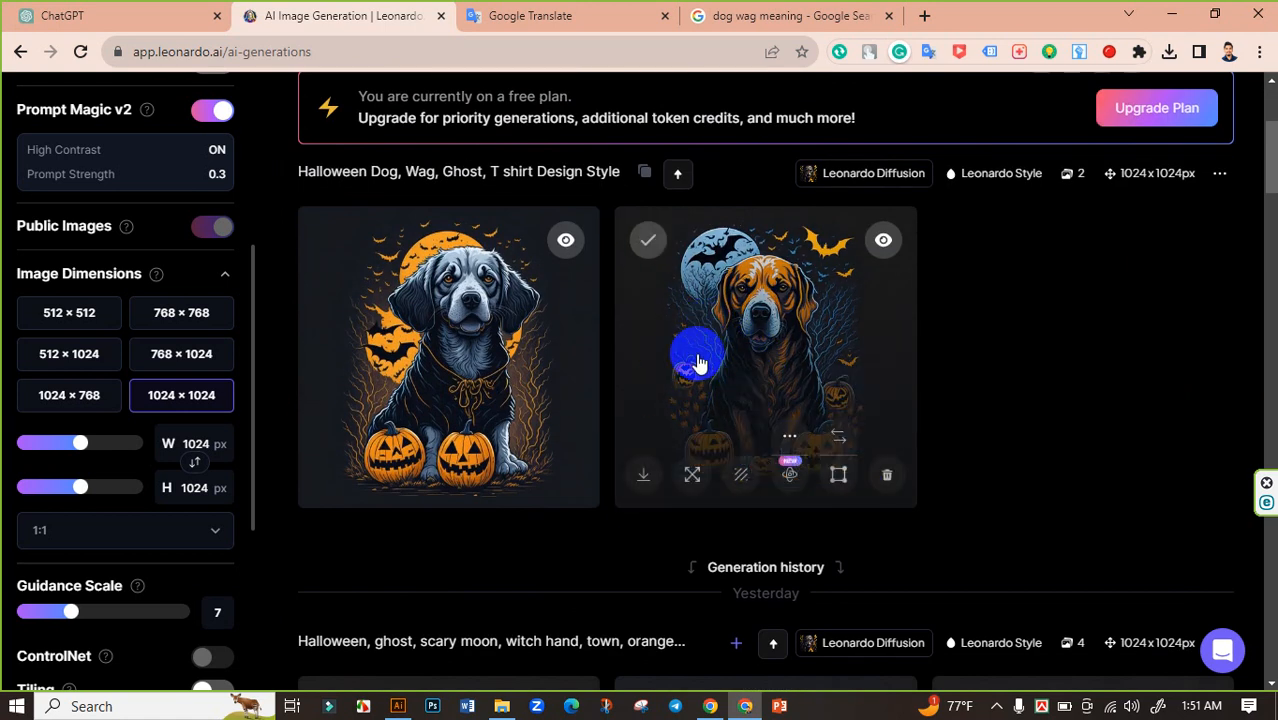
pyautogui.click(710, 344)
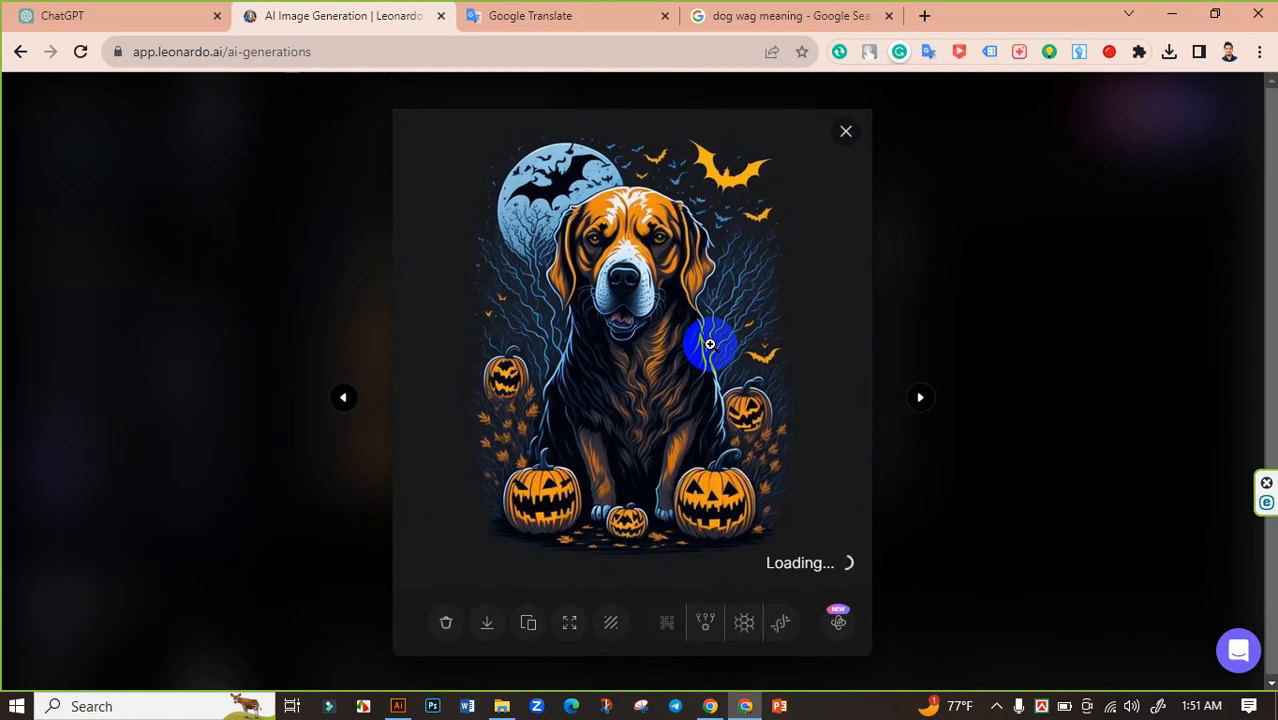
pyautogui.click(847, 140)
pyautogui.scroll(2, 978, 426)
pyautogui.scroll(1, 978, 426)
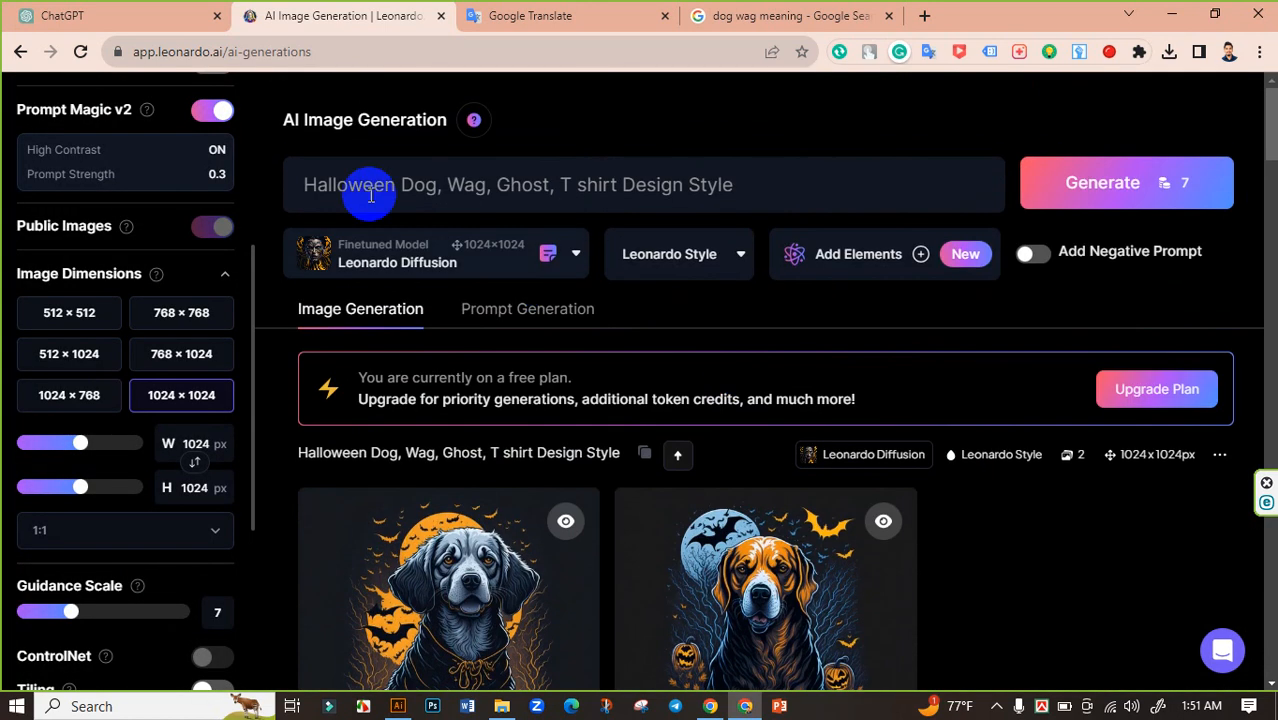
# Step: Download the HD Smooth Upscaled Image of the orange-faced dog and check the file in the Downloads folder
pyautogui.scroll(-2, 885, 548)
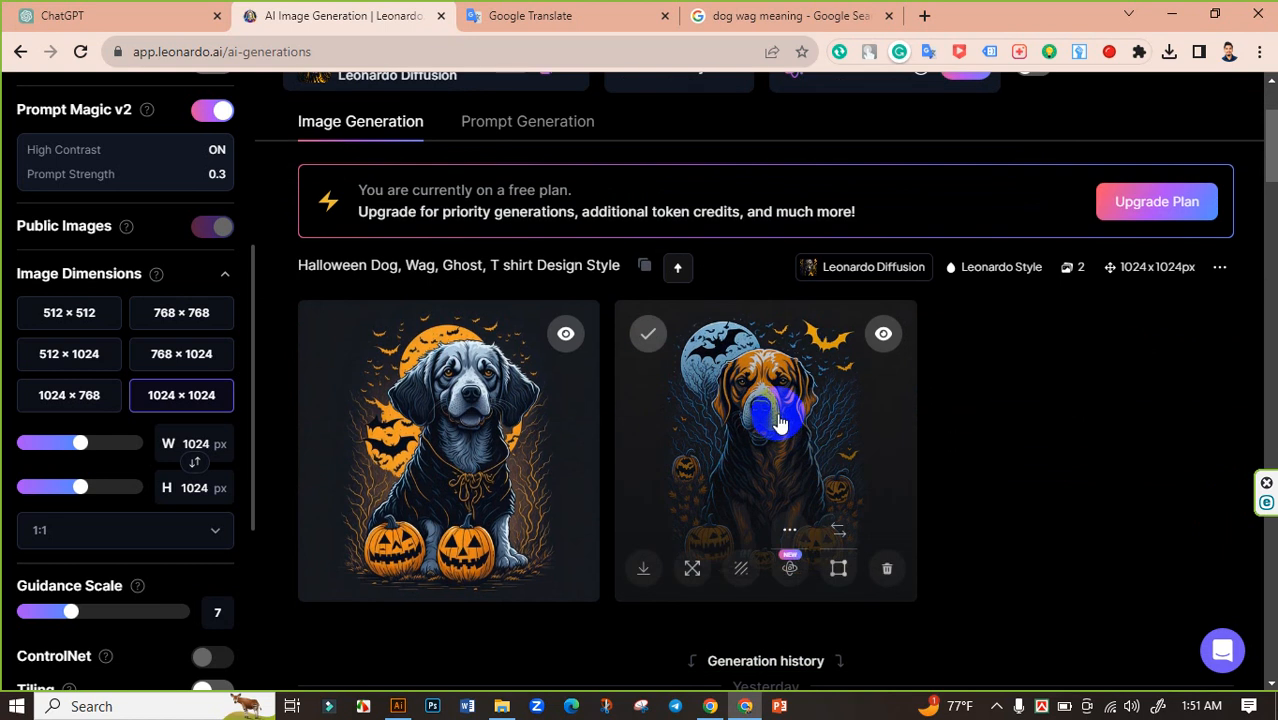
pyautogui.click(754, 413)
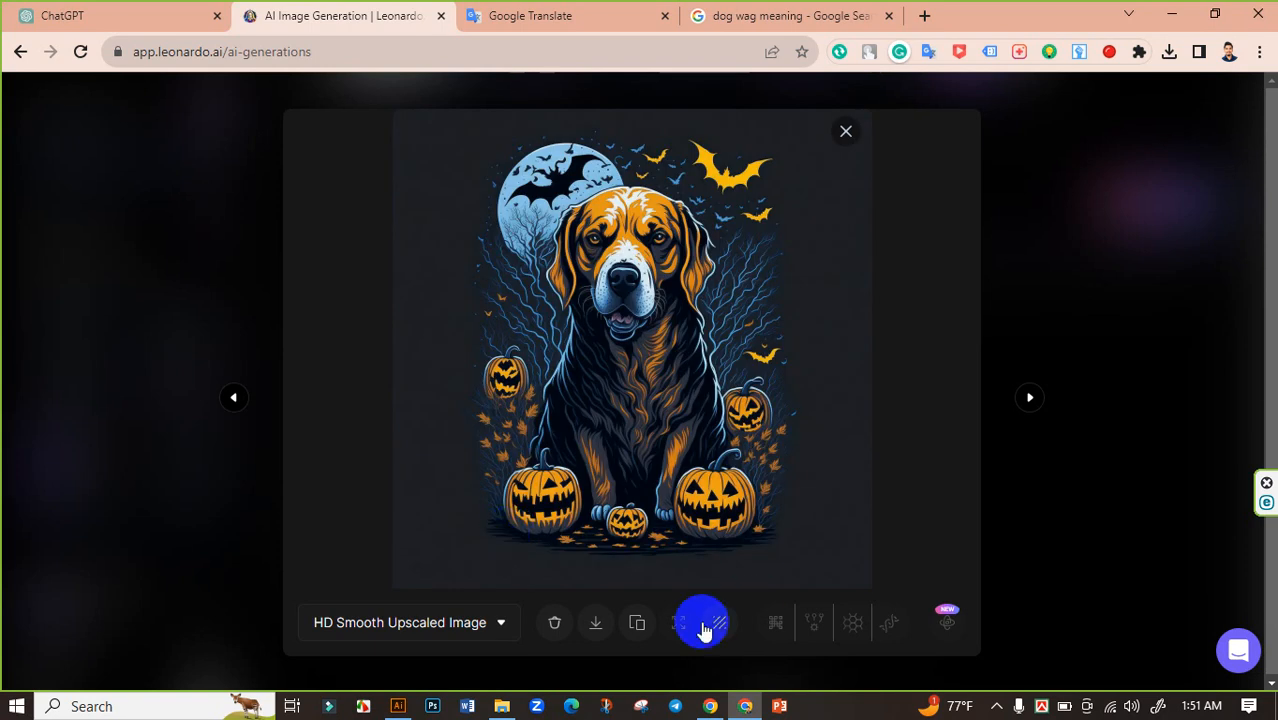
pyautogui.click(595, 624)
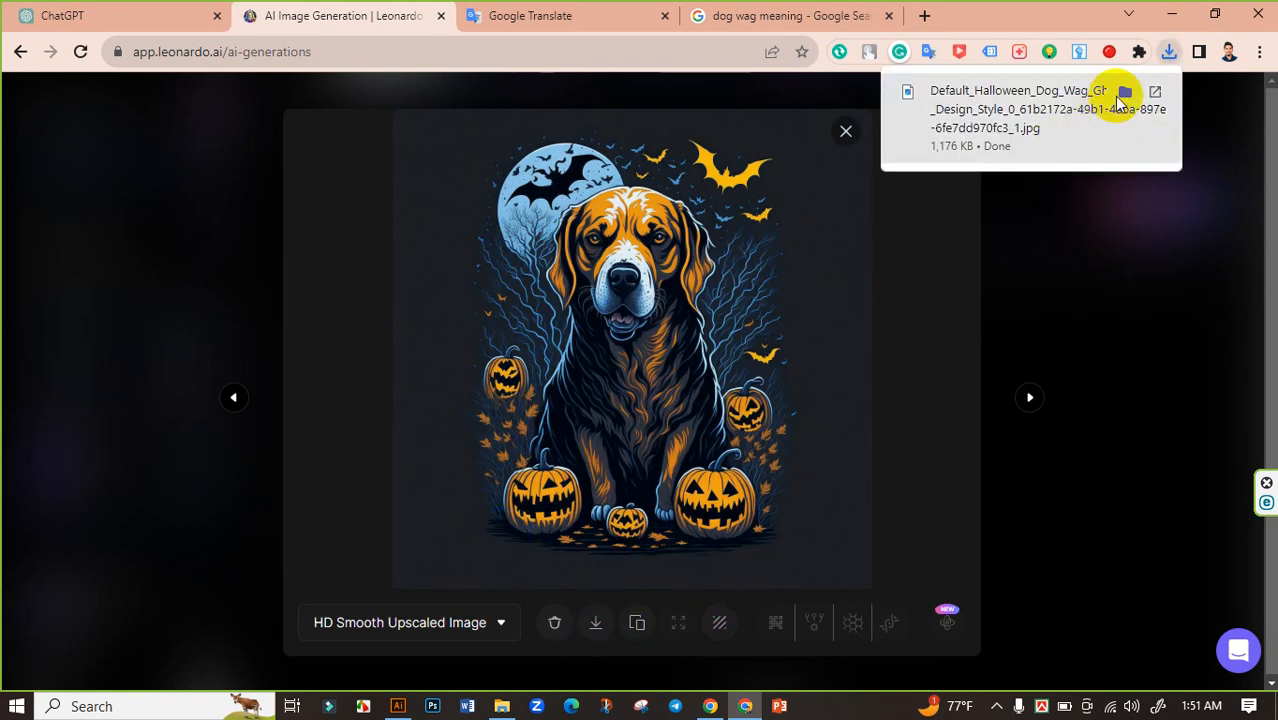
pyautogui.click(1125, 91)
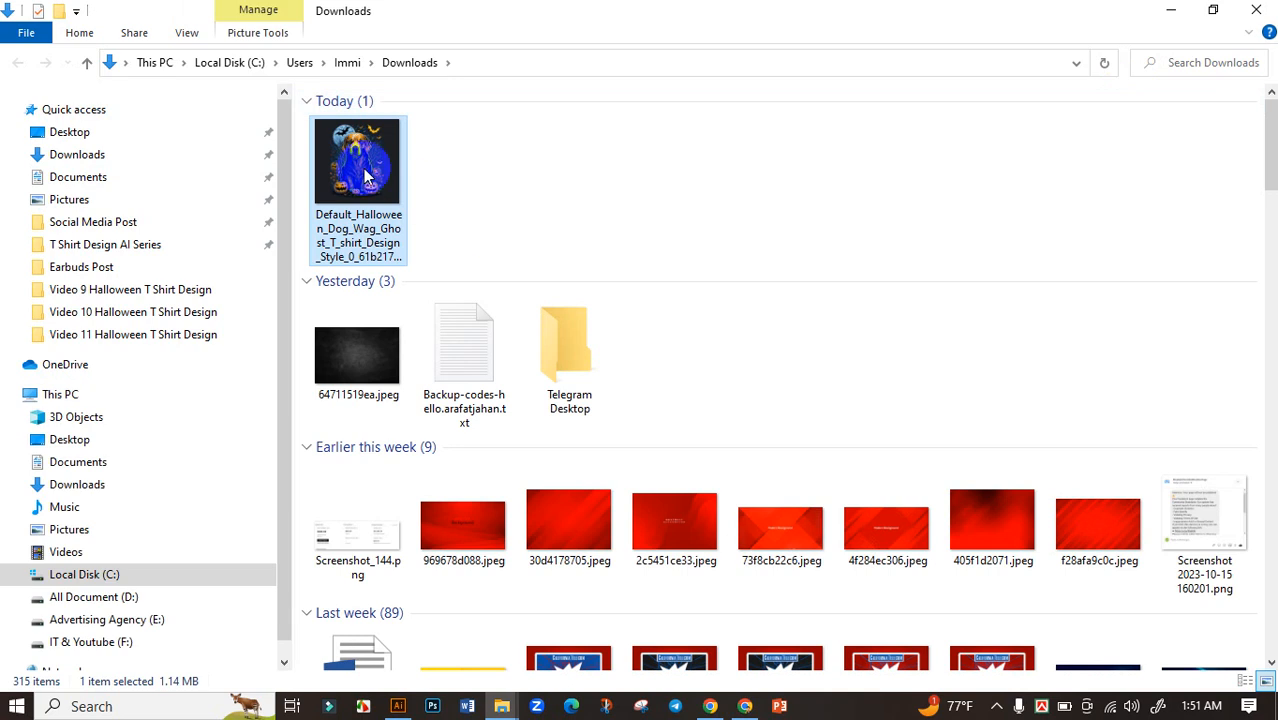
pyautogui.click(633, 194)
pyautogui.click(742, 710)
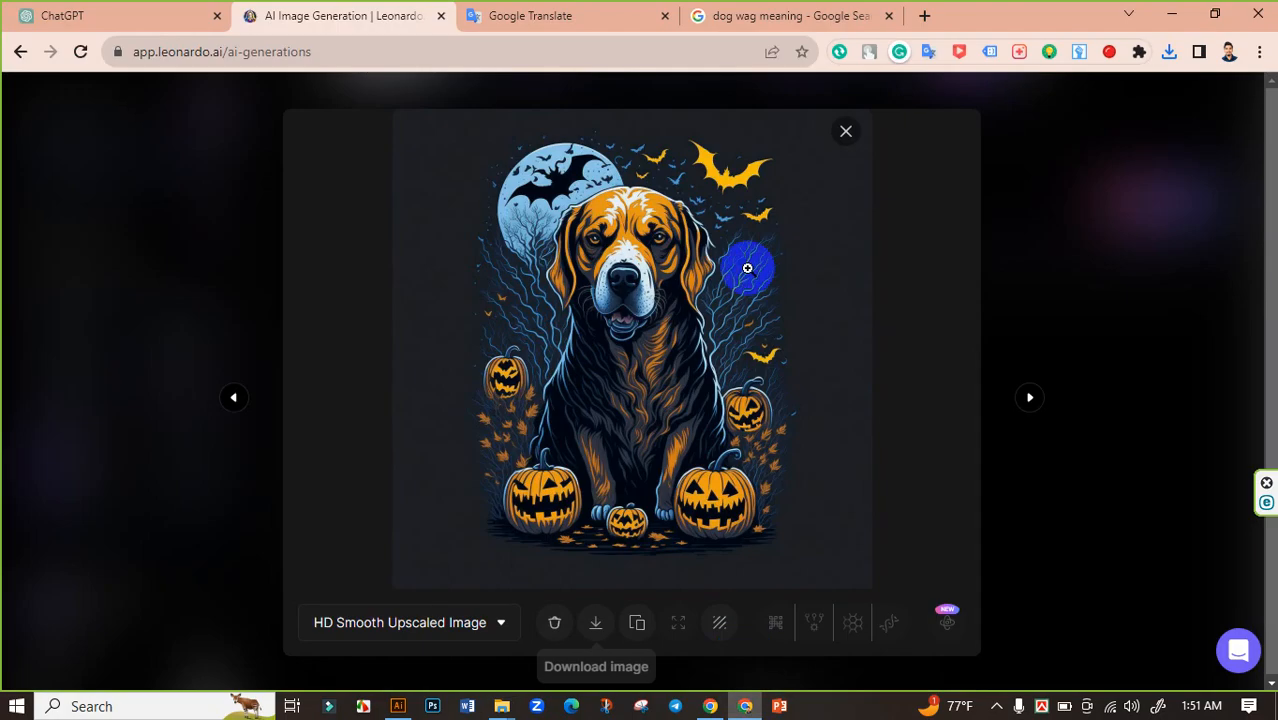
# Step: Open vectorizer.ai in a new browser tab
pyautogui.click(920, 15)
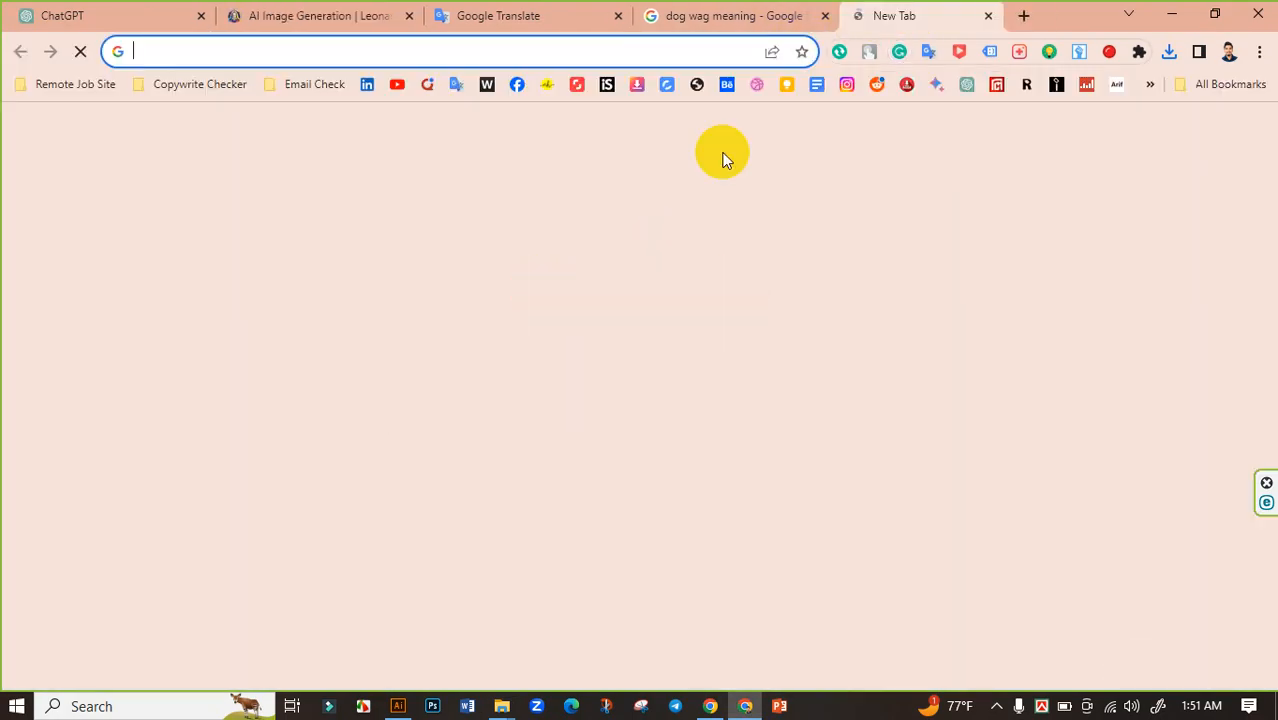
pyautogui.write('ve')
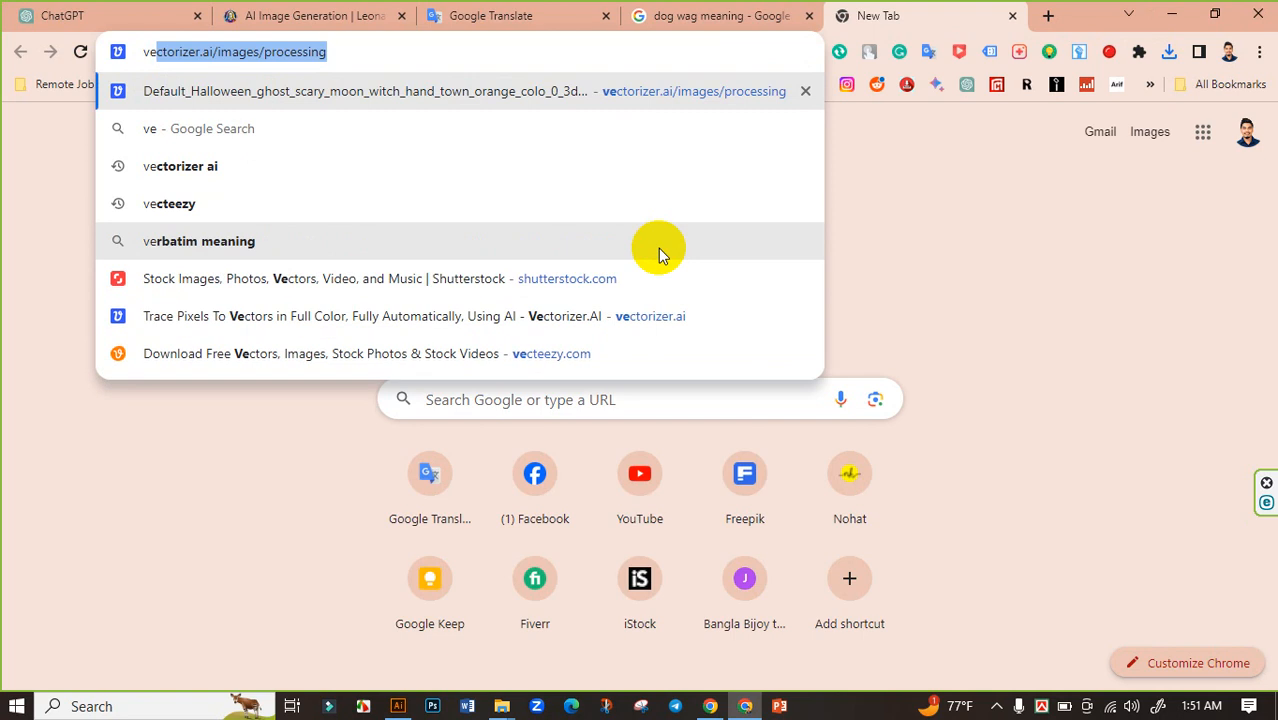
pyautogui.click(402, 50)
pyautogui.moveTo(402, 50); pyautogui.dragTo(214, 57)
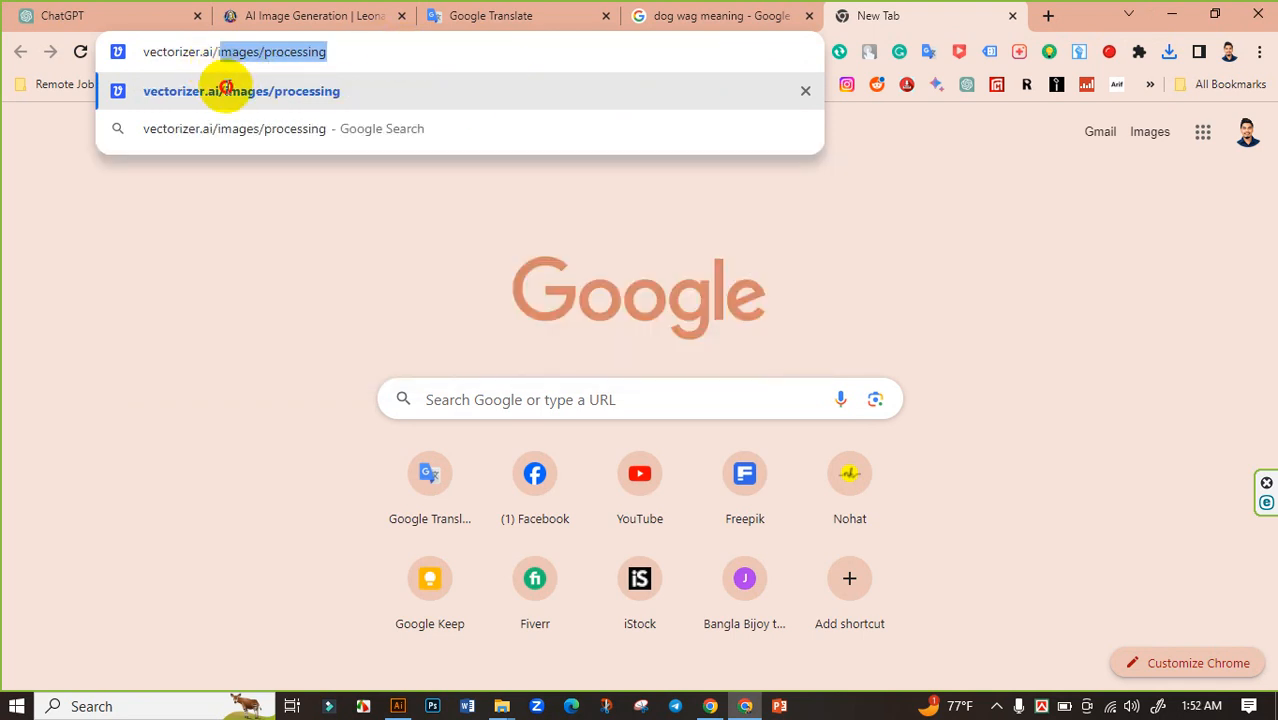
pyautogui.press('BackSpace')
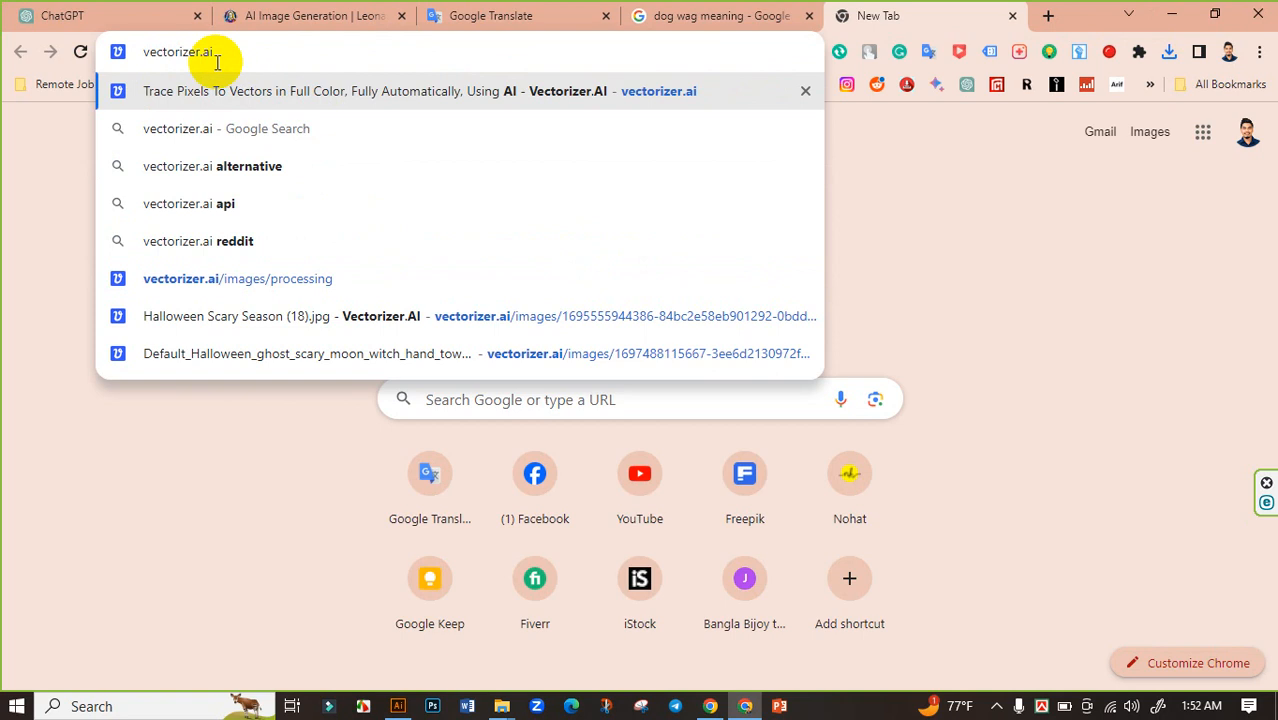
pyautogui.press('Return')
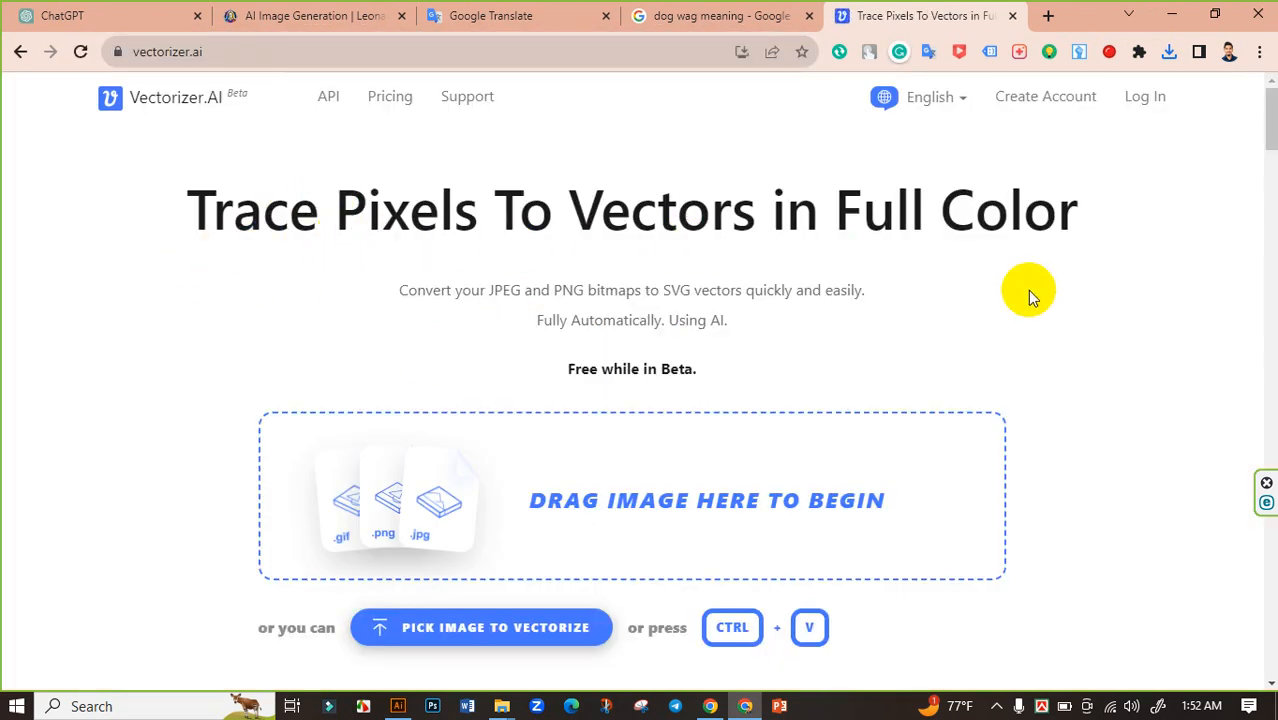
# Step: Upload the downloaded Halloween dog image from the Downloads folder and accept the uncropped frame for vectorizing
pyautogui.scroll(-1, 1023, 305)
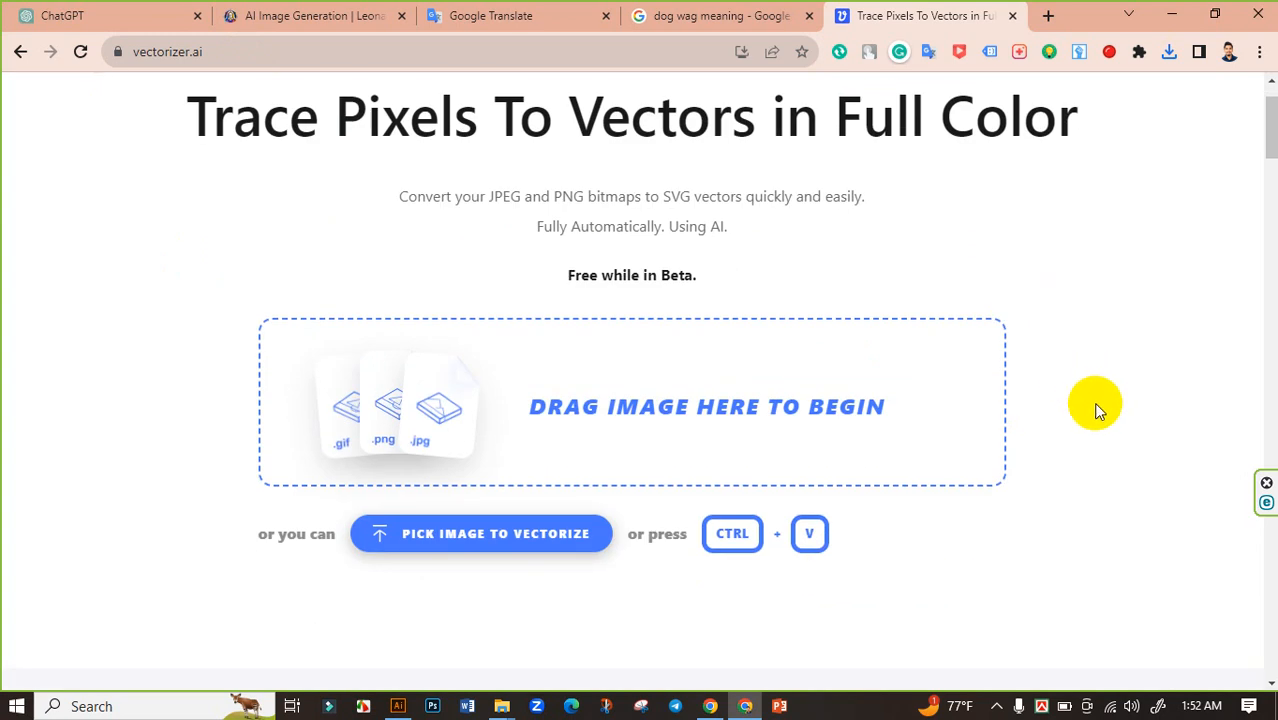
pyautogui.click(505, 414)
pyautogui.scroll(2, 86, 200)
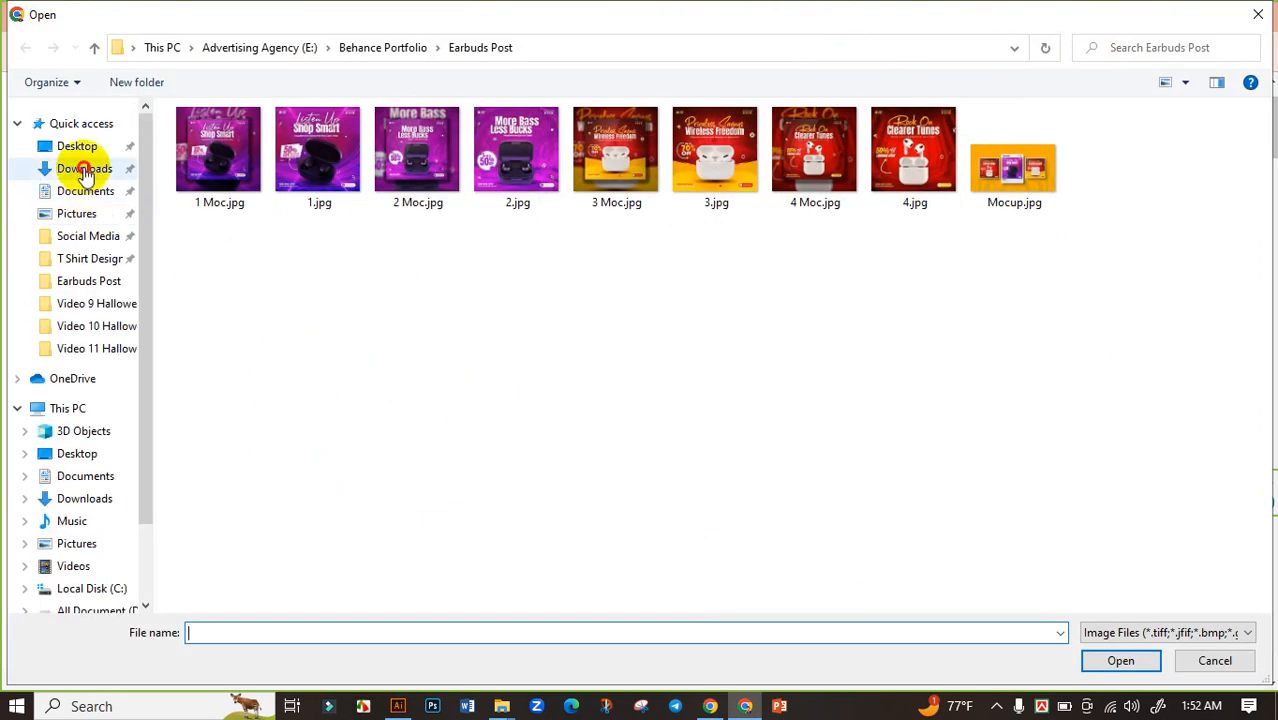
pyautogui.click(85, 167)
pyautogui.click(219, 200)
pyautogui.click(1118, 660)
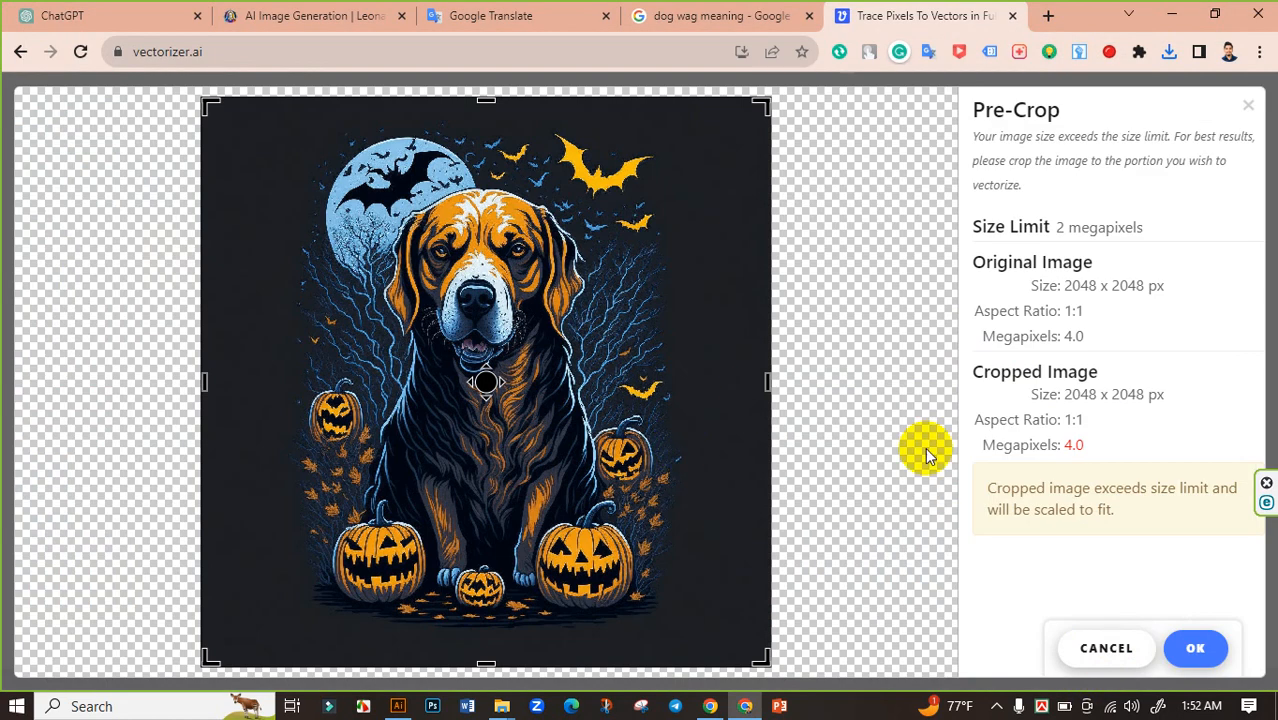
pyautogui.click(1190, 645)
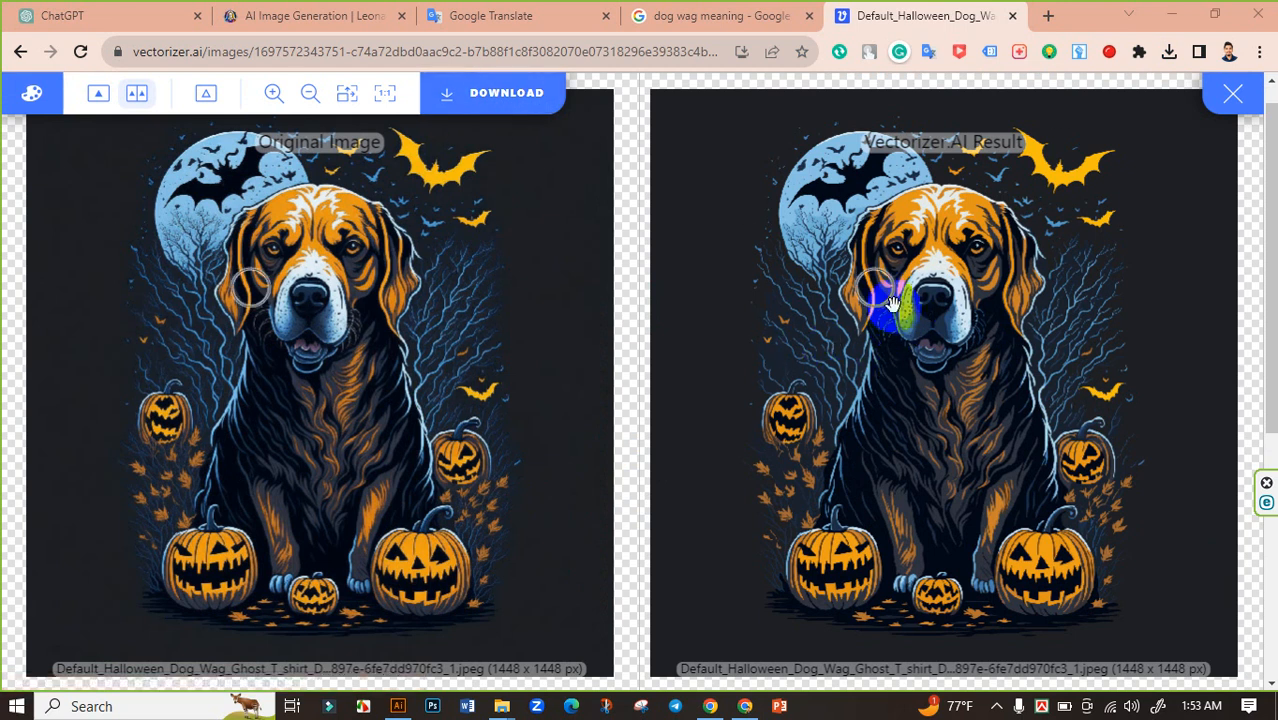
# Step: Download the vectorized dog image as an EPS file with filled shapes and Super Fine line fit tolerance
pyautogui.click(507, 97)
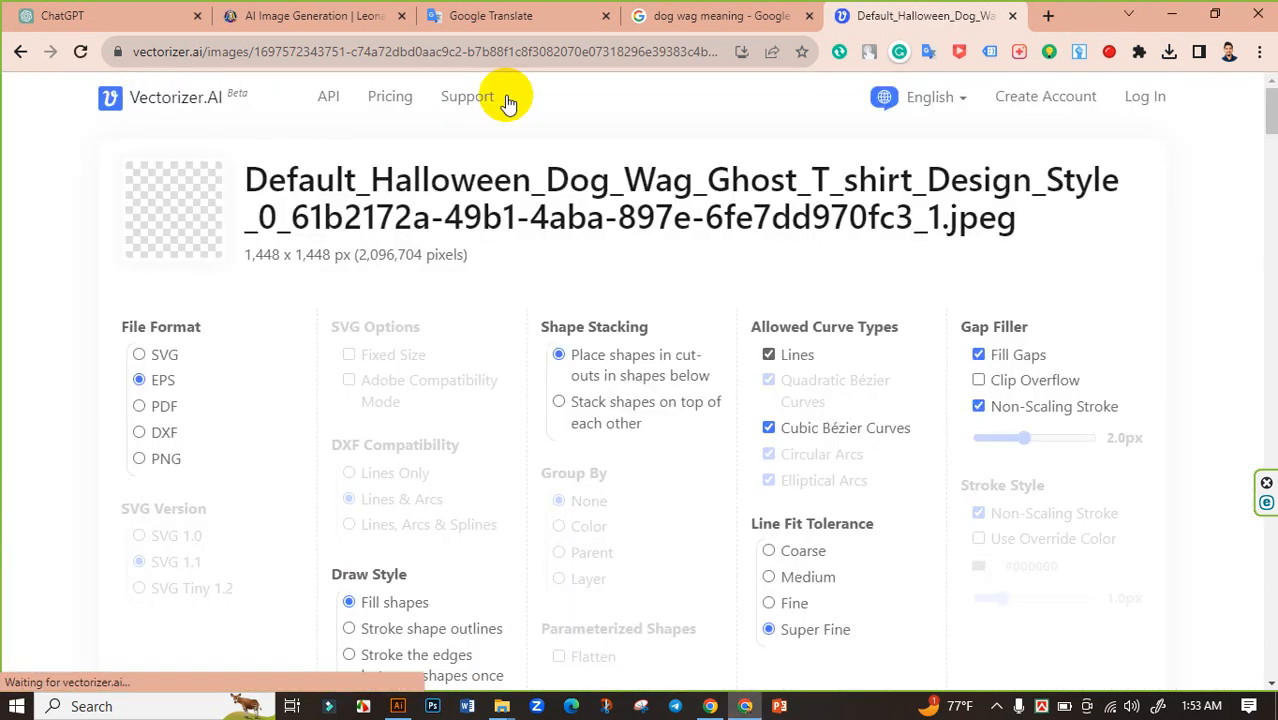
pyautogui.scroll(-2, 545, 345)
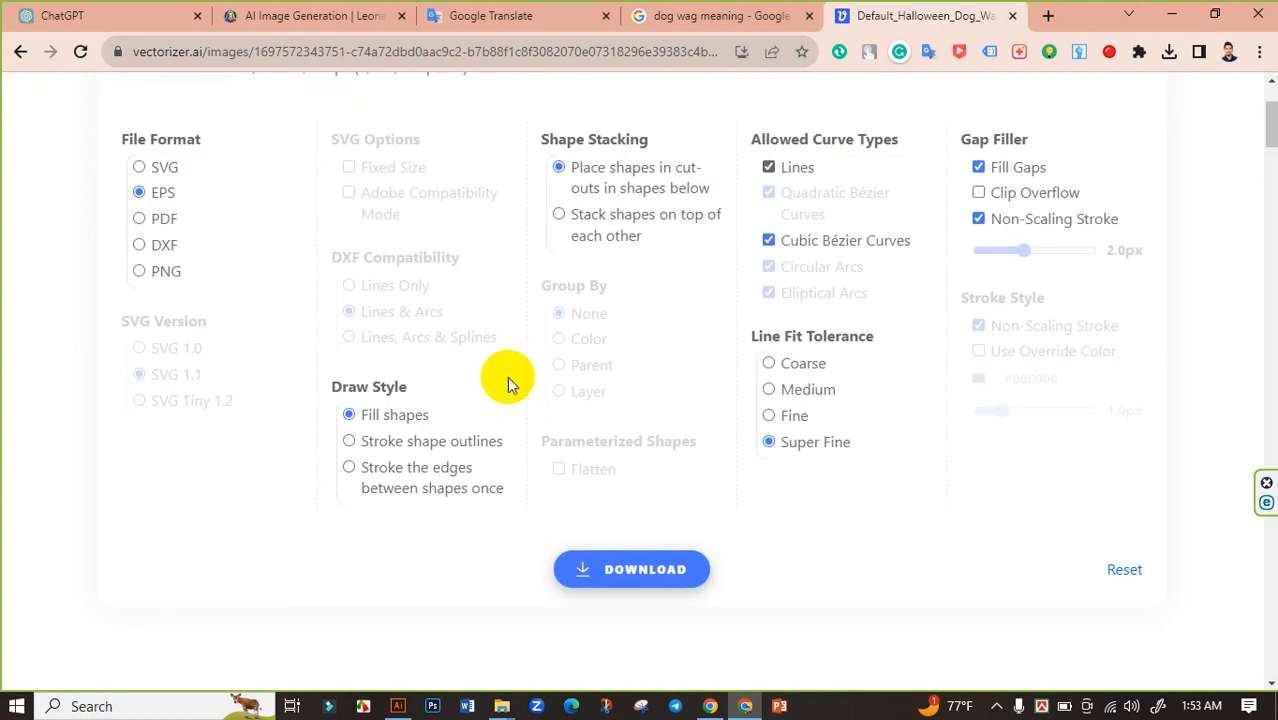
pyautogui.scroll(-2, 560, 400)
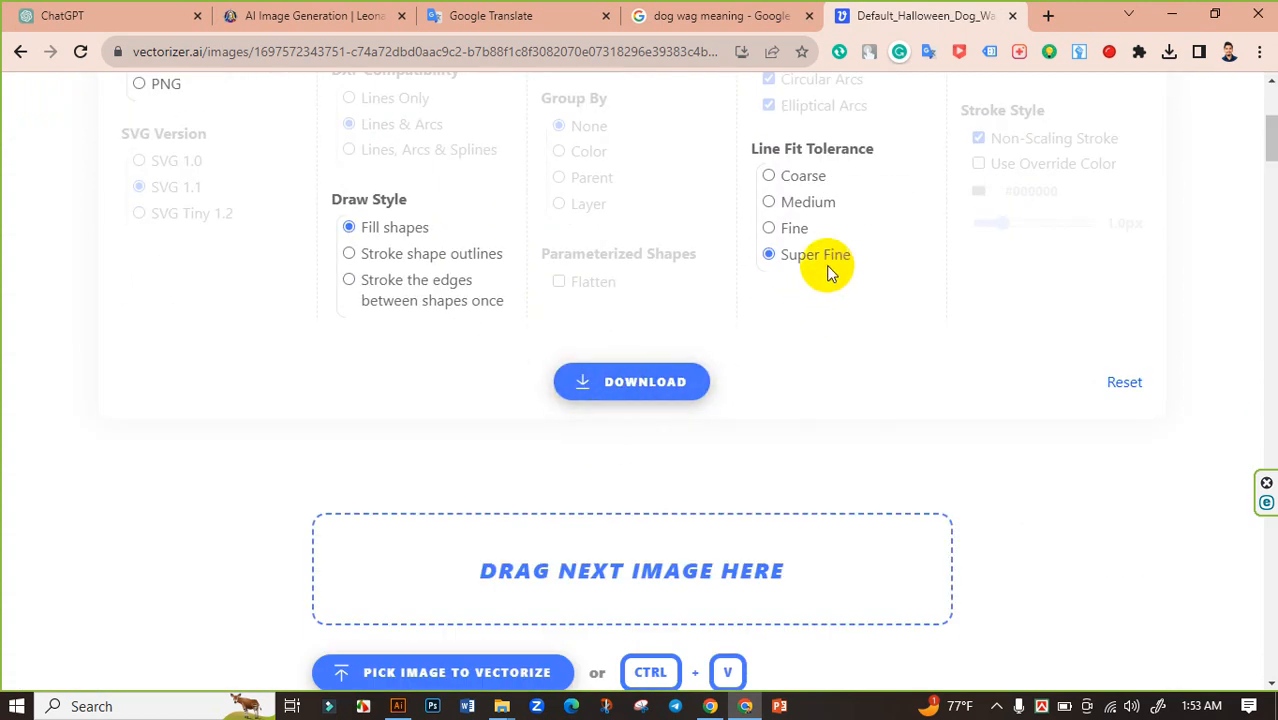
pyautogui.scroll(4, 700, 290)
pyautogui.scroll(-4, 280, 376)
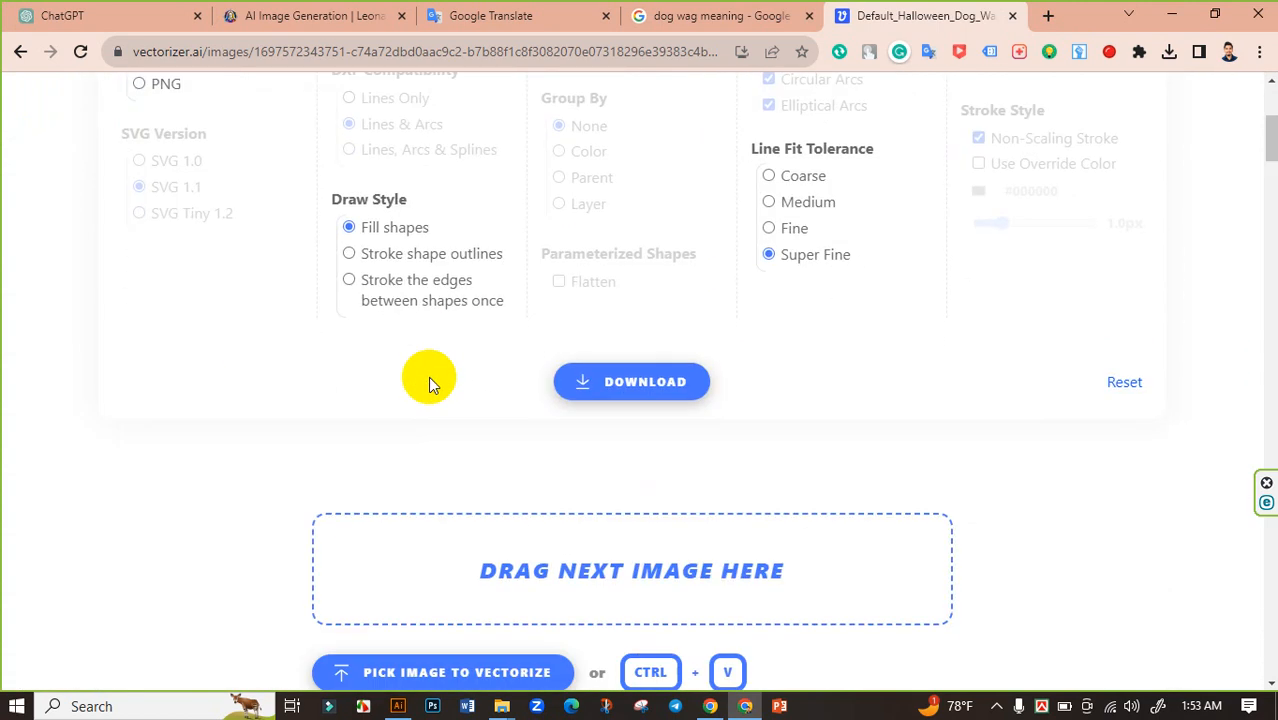
pyautogui.click(622, 383)
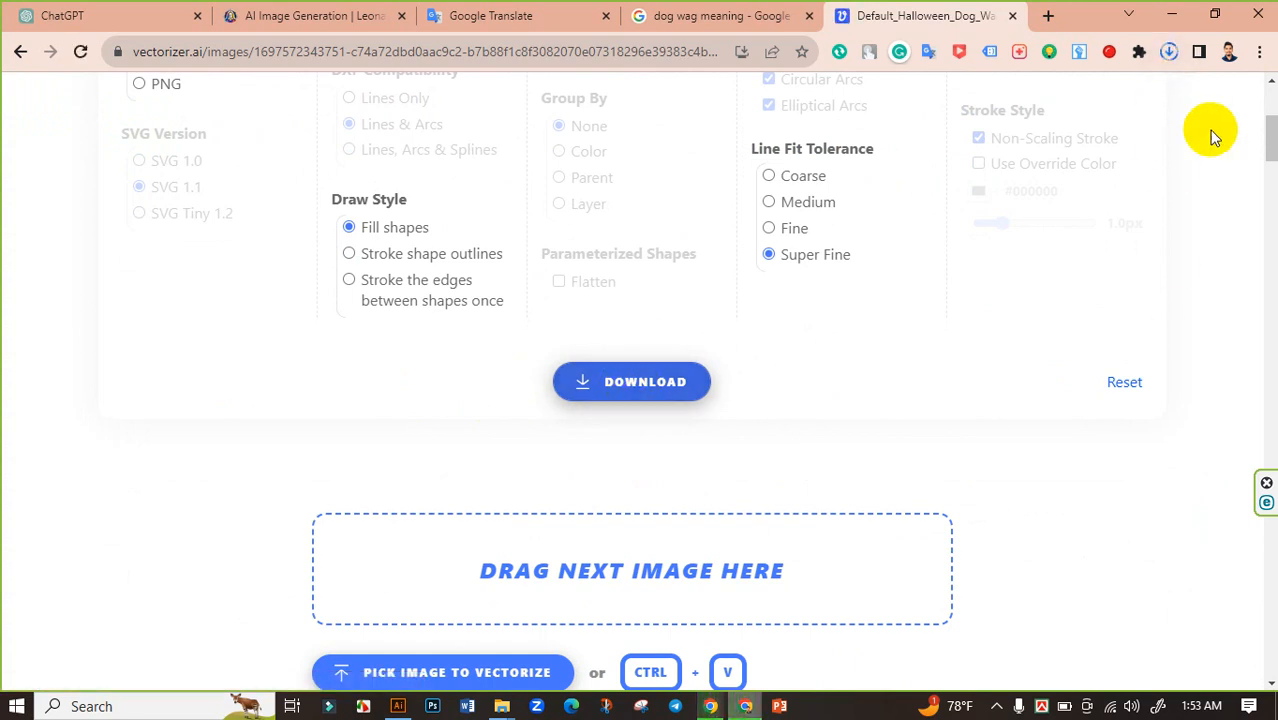
# Step: Show the downloaded EPS file in the Downloads folder and refresh the folder
pyautogui.click(1168, 52)
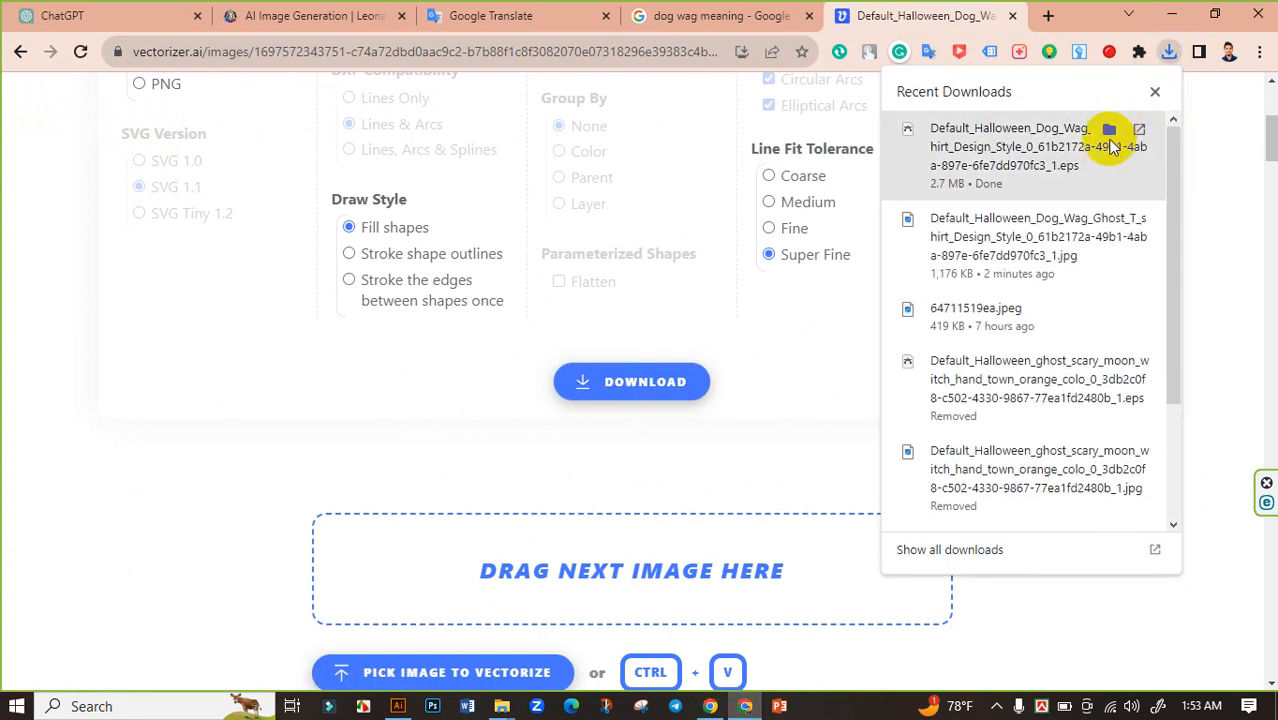
pyautogui.click(1118, 130)
pyautogui.click(699, 165)
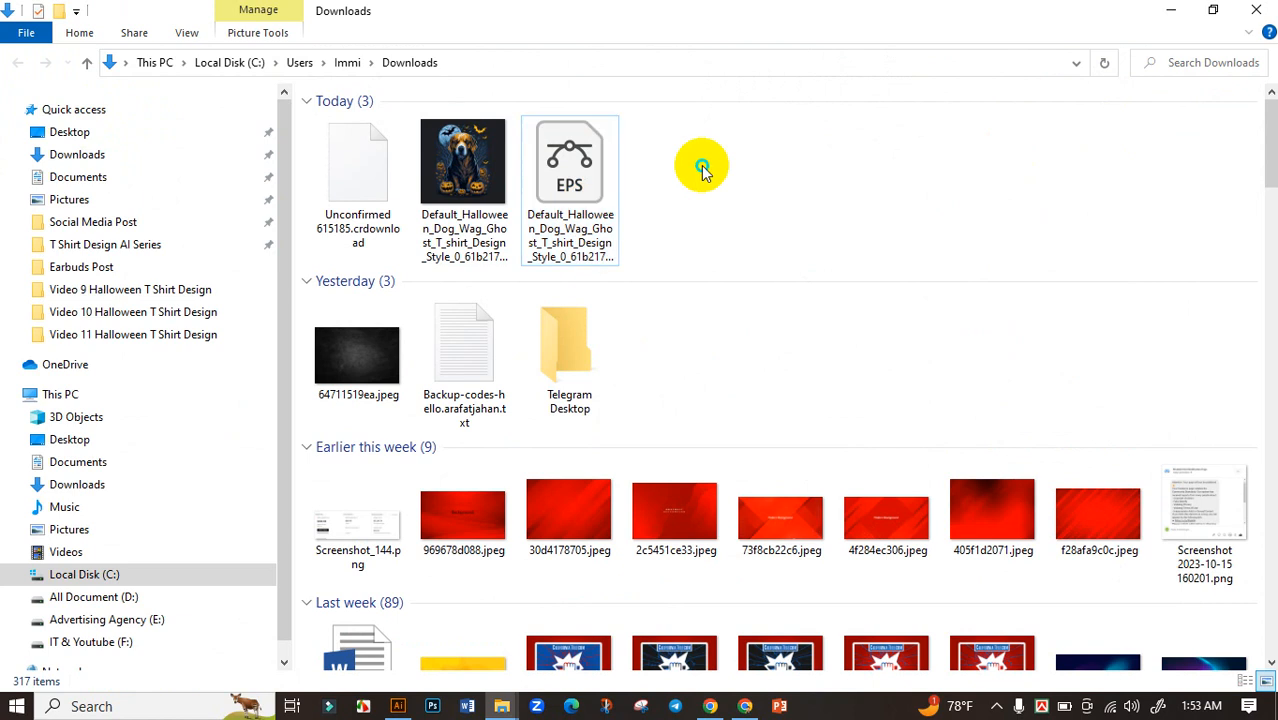
pyautogui.rightClick(699, 165)
pyautogui.click(725, 241)
pyautogui.click(350, 165)
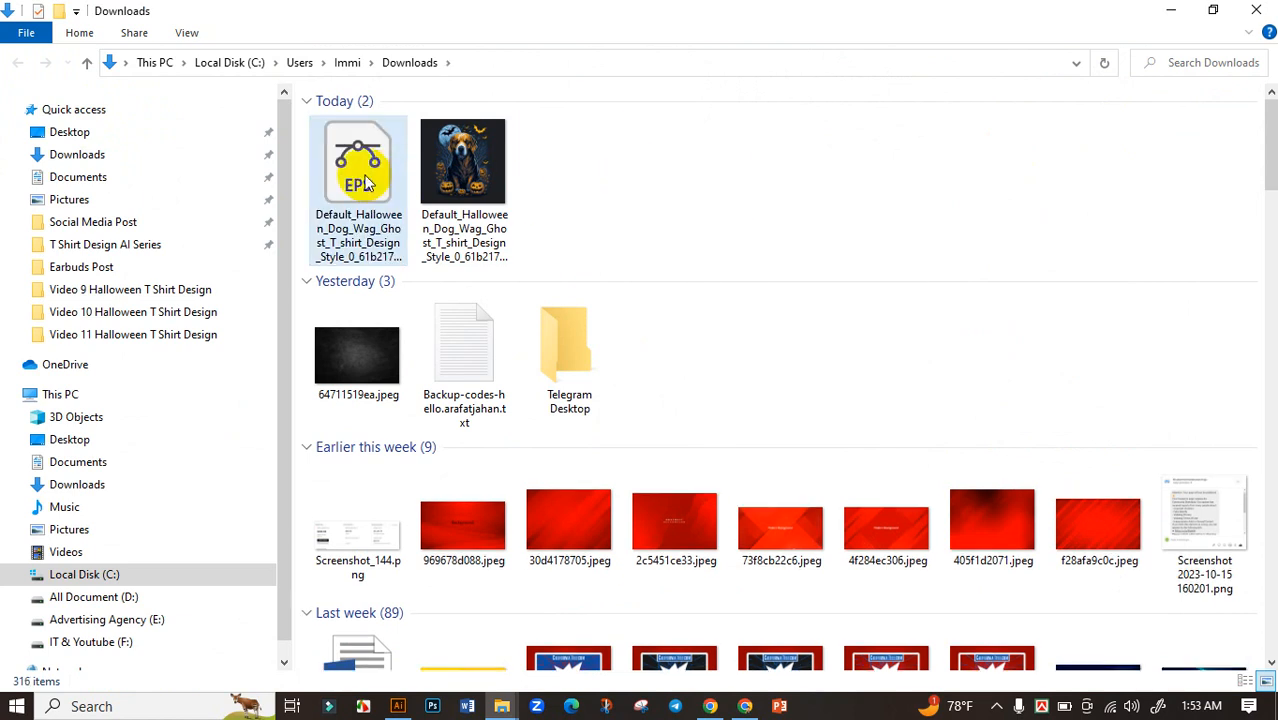
pyautogui.click(655, 180)
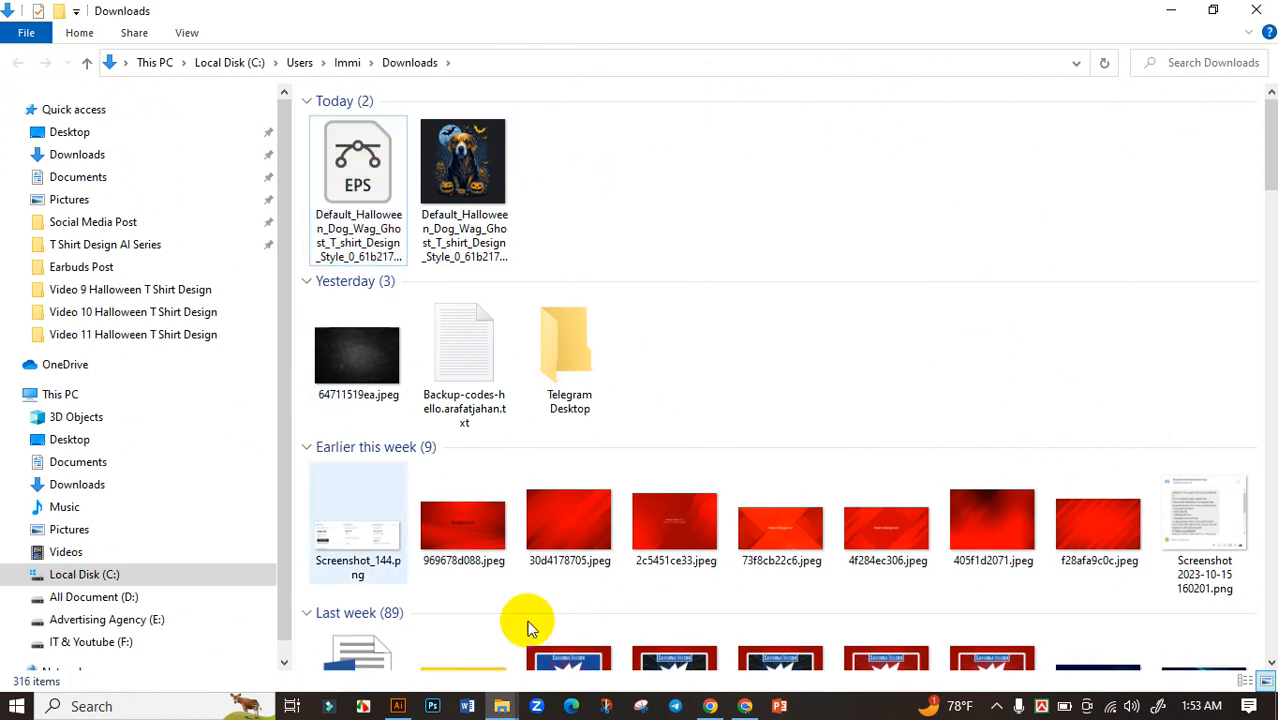
# Step: Switch to Illustrator and create a new 11.9 x 17.9 in document in RGB Color with 300 ppi raster effects
pyautogui.click(399, 706)
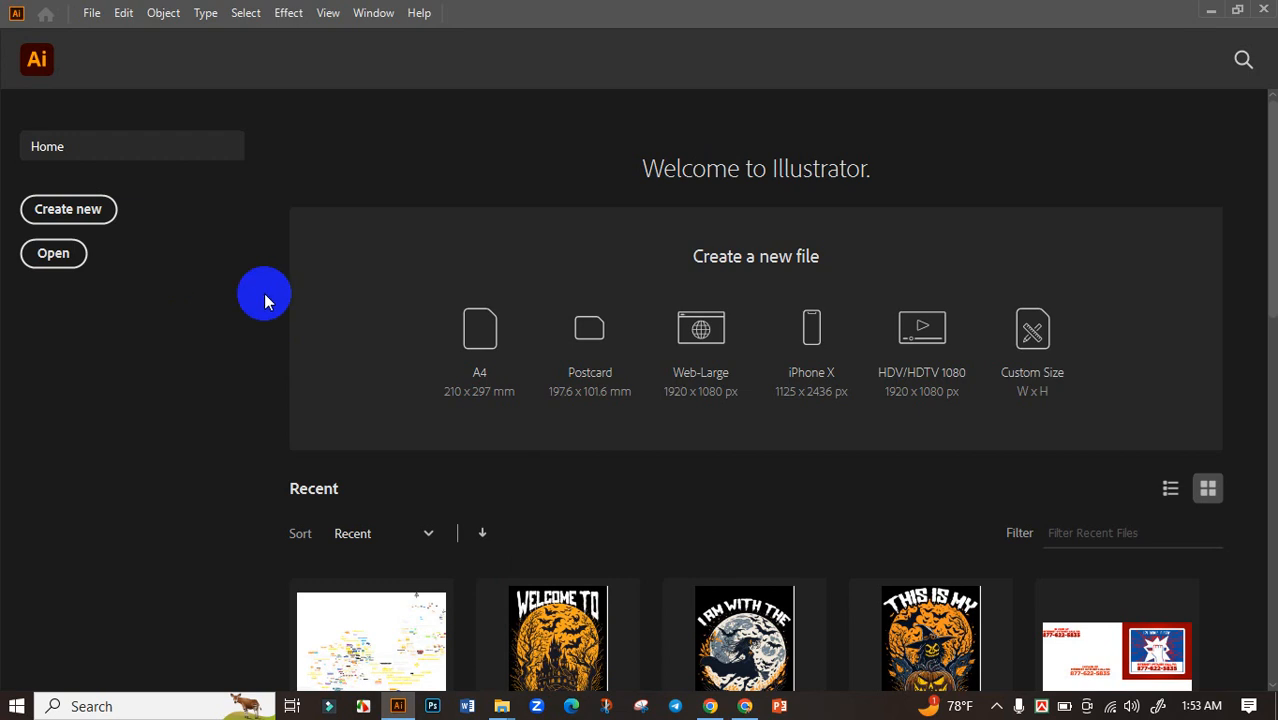
pyautogui.click(103, 212)
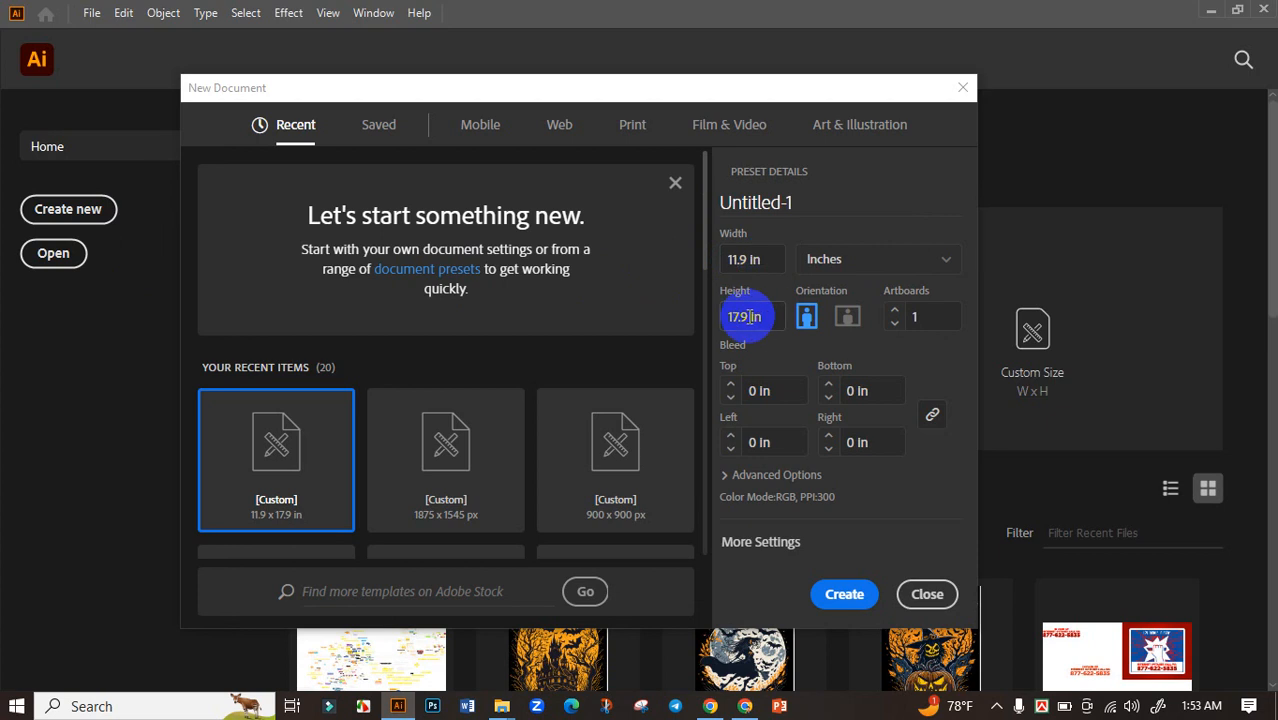
pyautogui.click(789, 478)
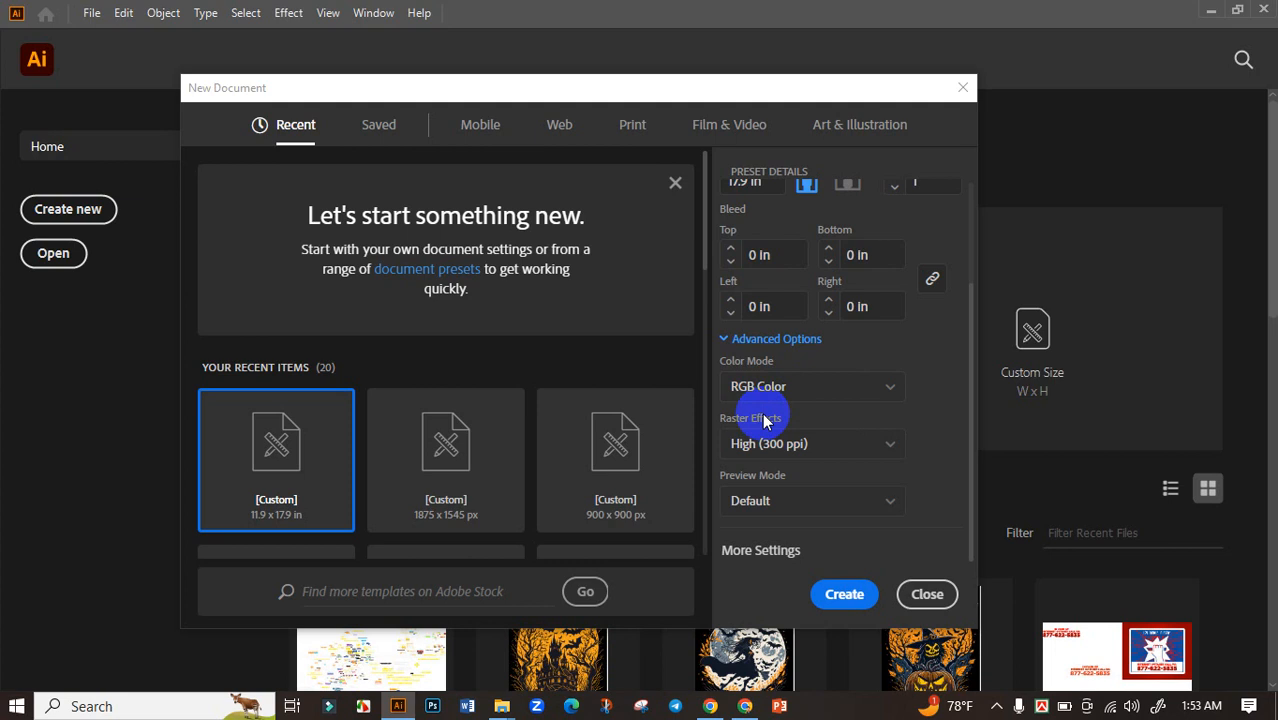
pyautogui.click(840, 596)
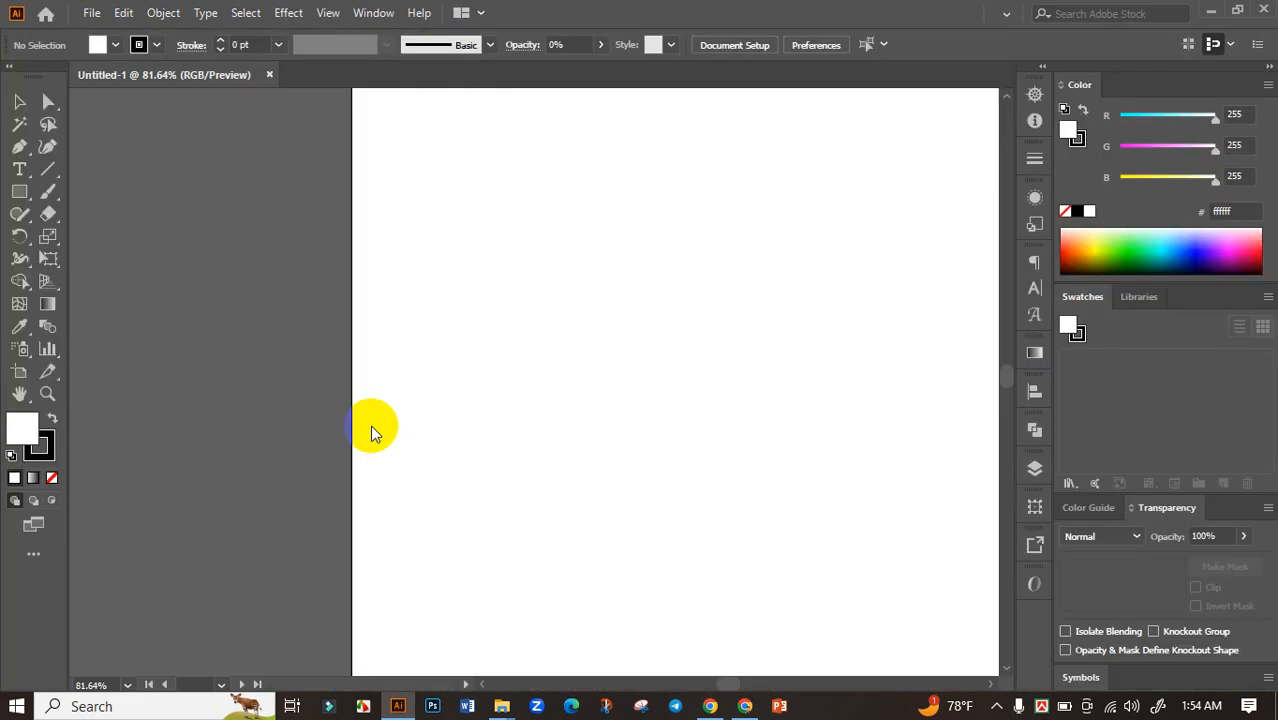
# Step: Draw a rectangle covering the whole artboard, fill it with black and lock it
pyautogui.click(16, 194)
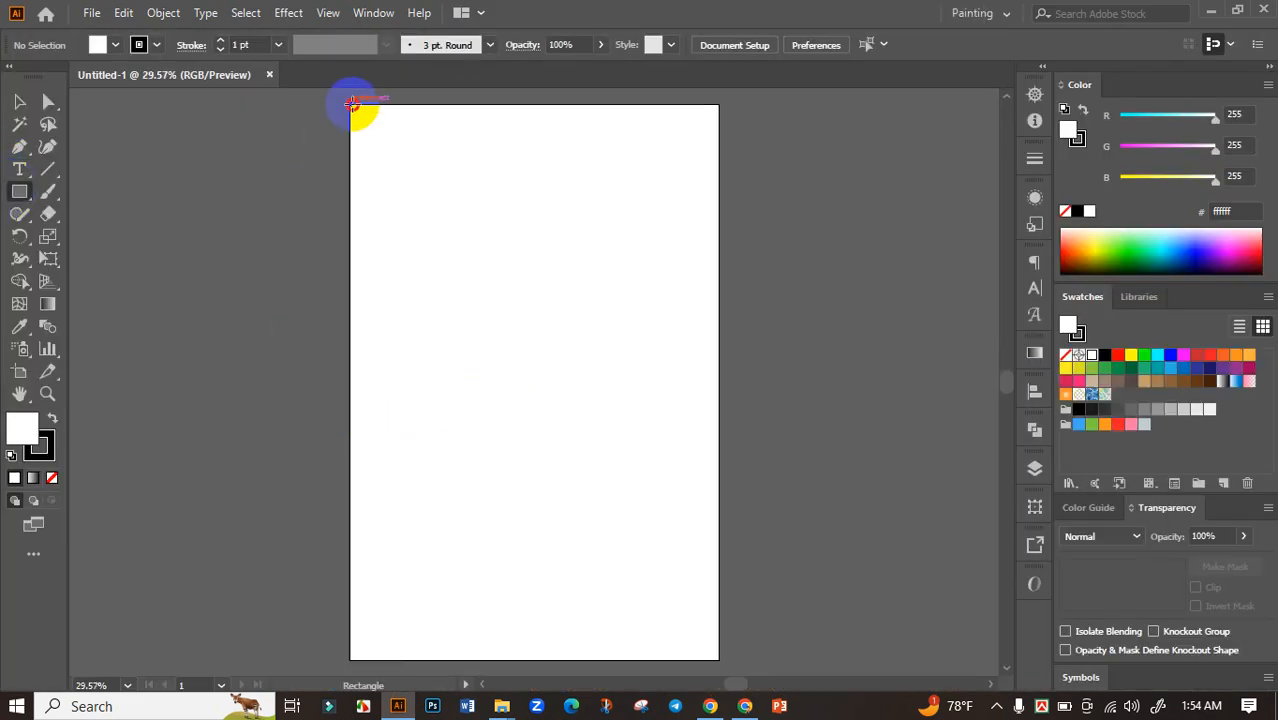
pyautogui.moveTo(352, 104); pyautogui.dragTo(718, 660)
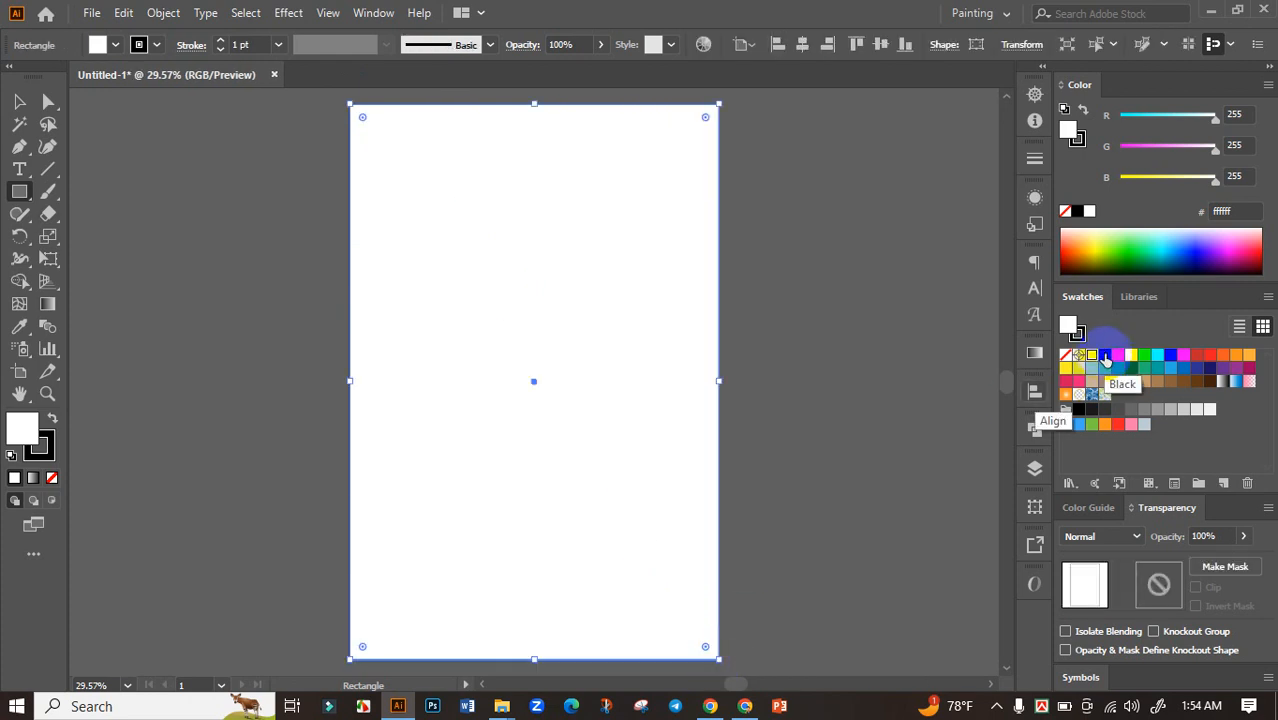
pyautogui.click(1105, 355)
pyautogui.click(19, 101)
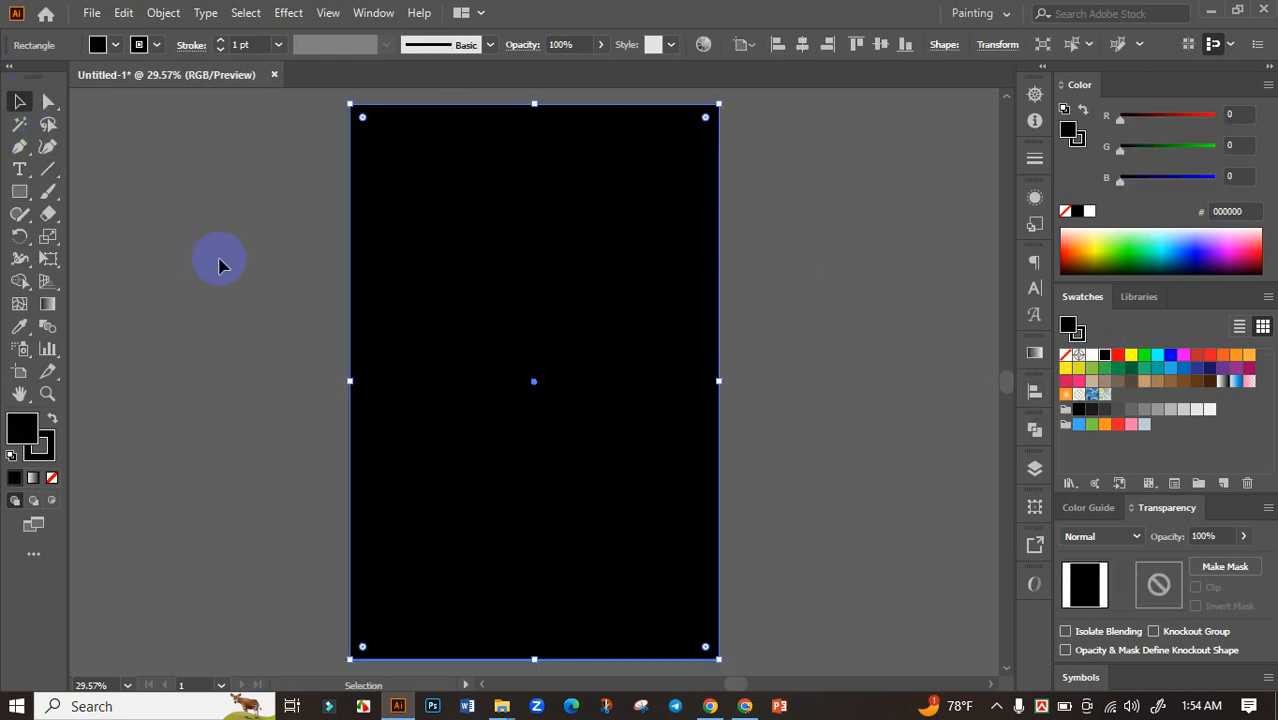
pyautogui.click(797, 276)
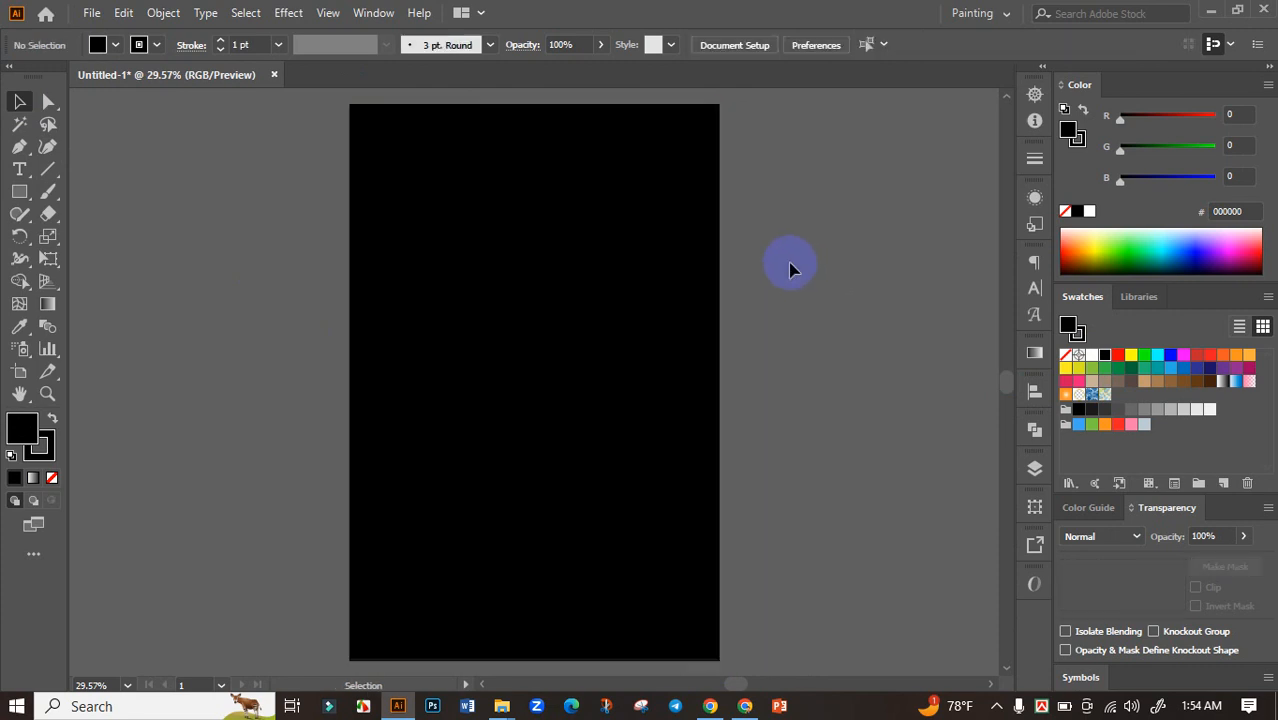
# Step: Check whether the black background rectangle can still be selected
pyautogui.moveTo(737, 322); pyautogui.dragTo(420, 354)
pyautogui.moveTo(879, 337); pyautogui.dragTo(235, 364)
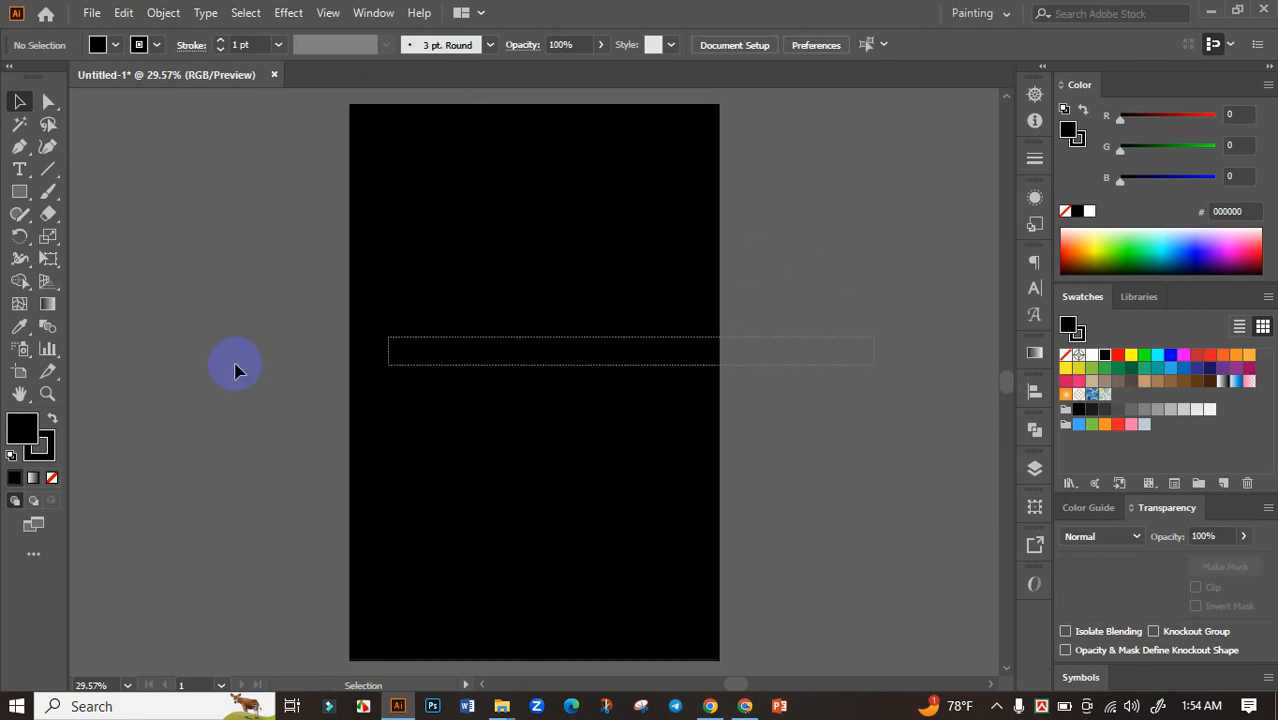
pyautogui.click(807, 387)
# Step: Open the downloaded Halloween dog EPS file from the Downloads folder in Illustrator
pyautogui.scroll(-1, 692, 445)
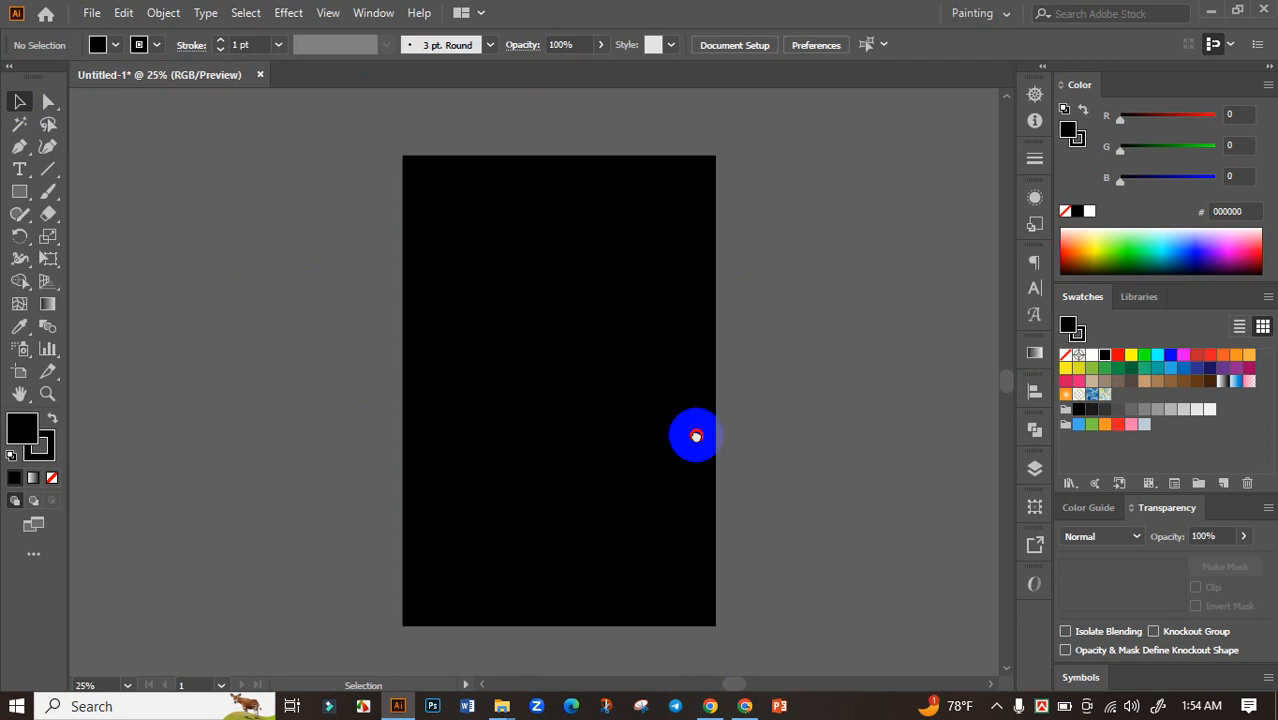
pyautogui.moveTo(696, 435); pyautogui.dragTo(657, 440)
pyautogui.click(502, 706)
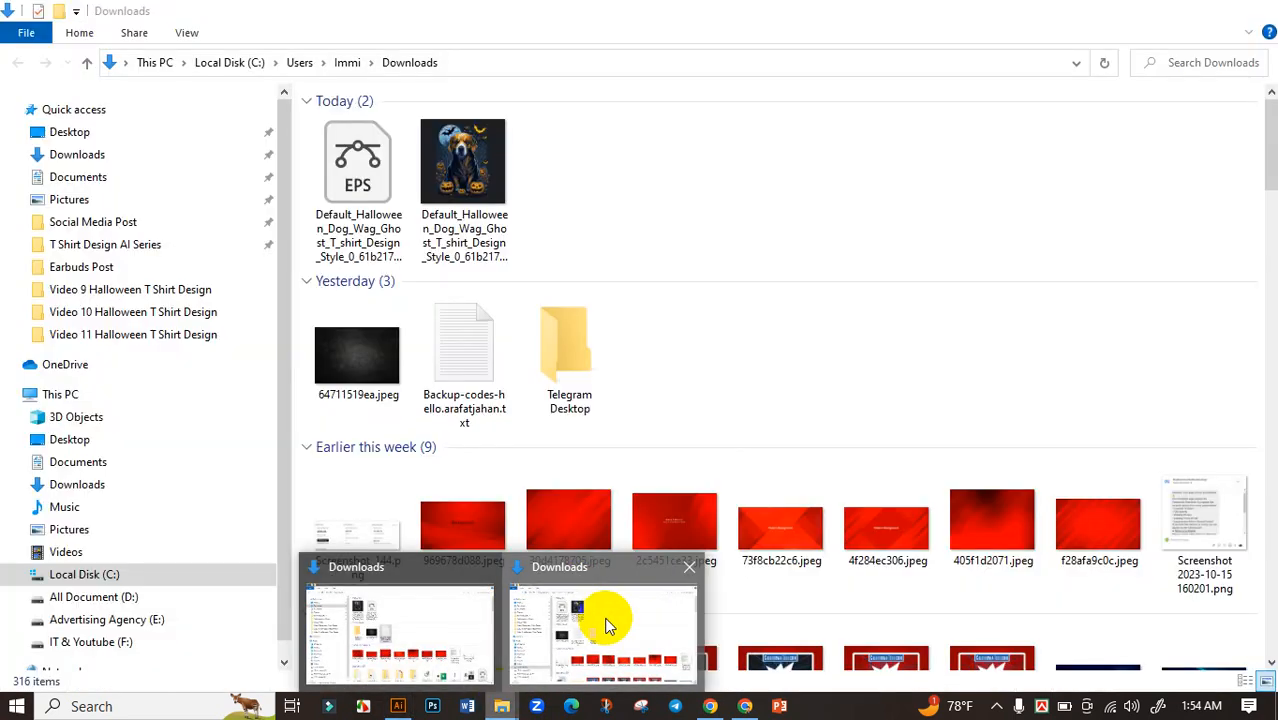
pyautogui.click(608, 625)
pyautogui.doubleClick(355, 170)
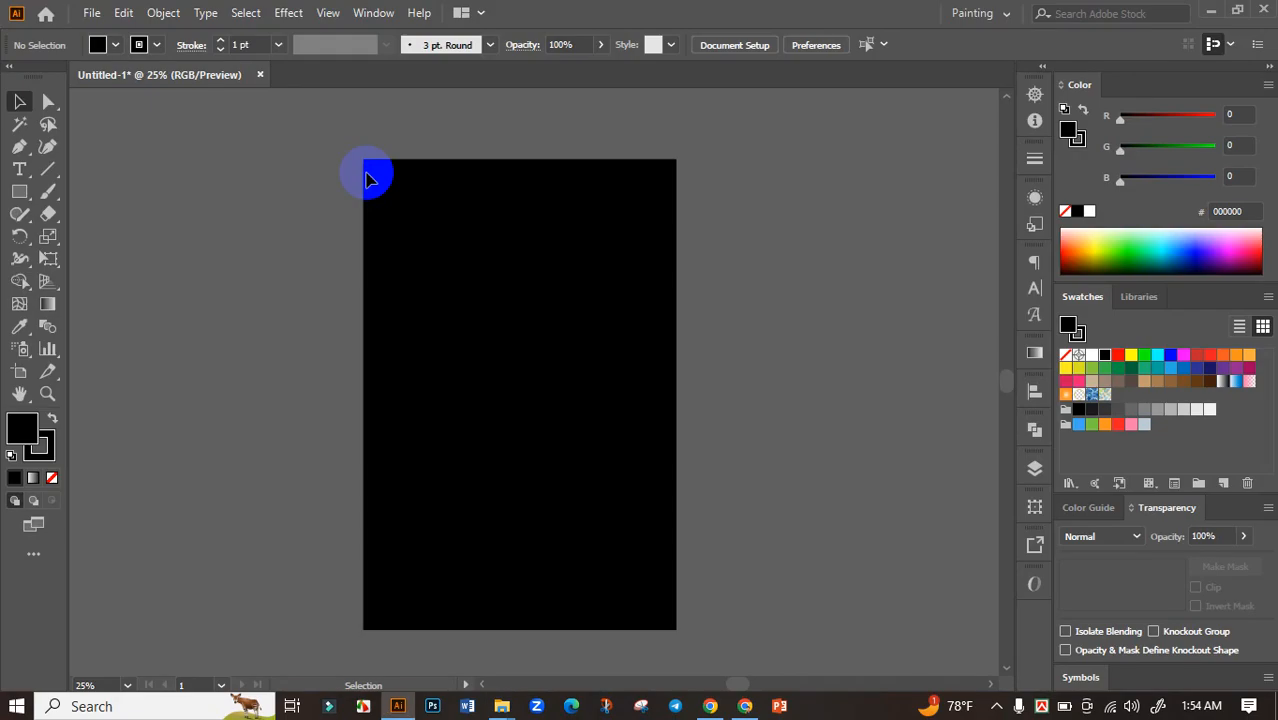
pyautogui.scroll(-6, 600, 390)
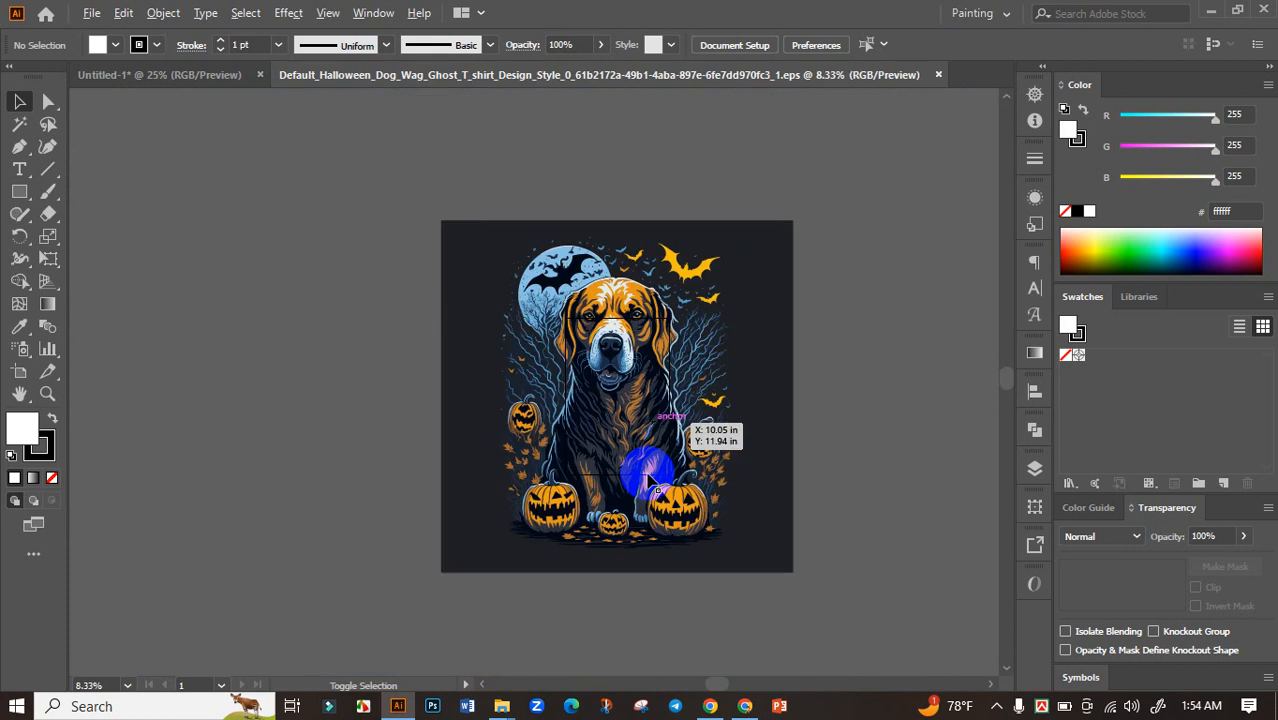
# Step: Move the dog artwork off the artboard onto the empty canvas beside it and deselect it
pyautogui.moveTo(742, 358); pyautogui.dragTo(342, 367)
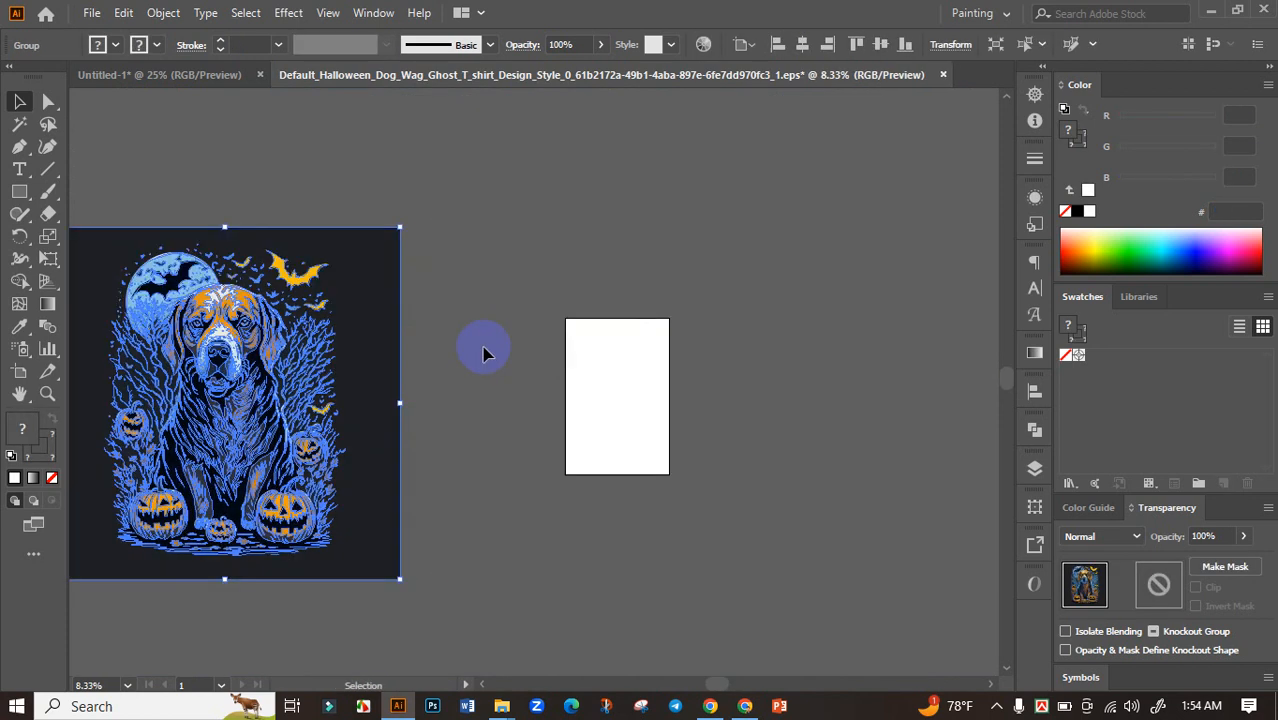
pyautogui.moveTo(486, 354); pyautogui.dragTo(640, 307)
pyautogui.moveTo(618, 368); pyautogui.dragTo(534, 379)
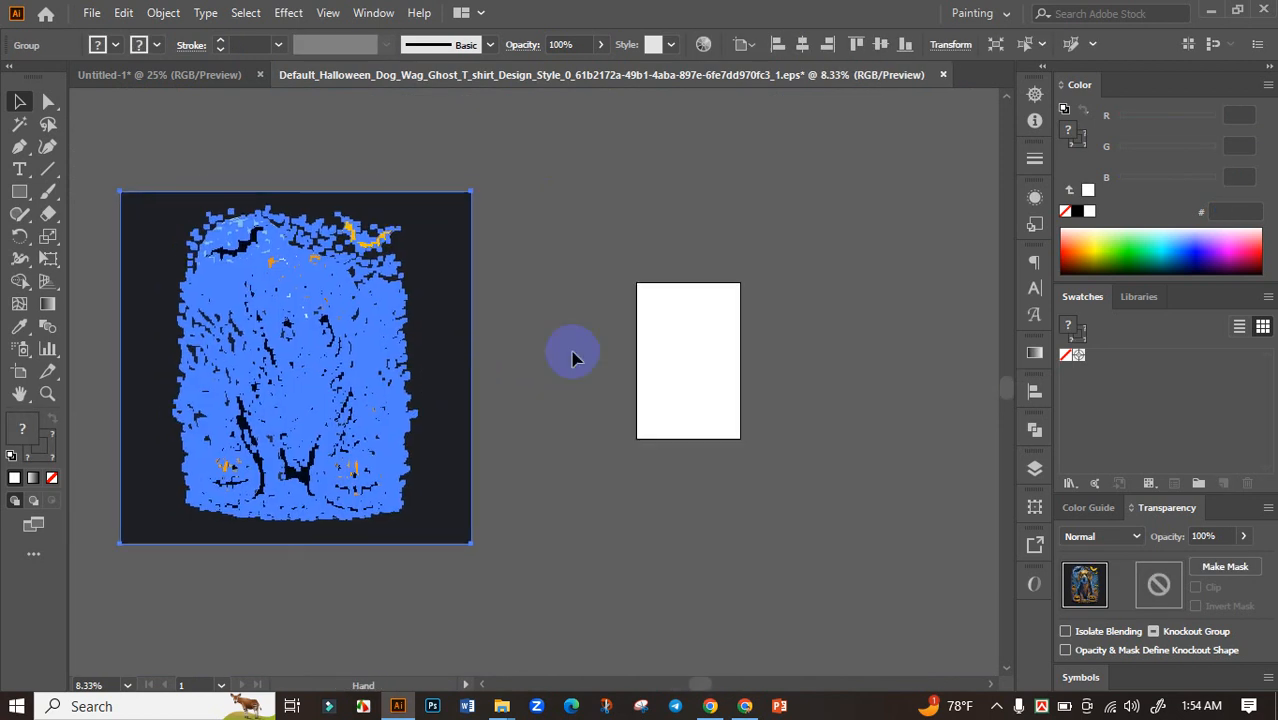
pyautogui.click(573, 354)
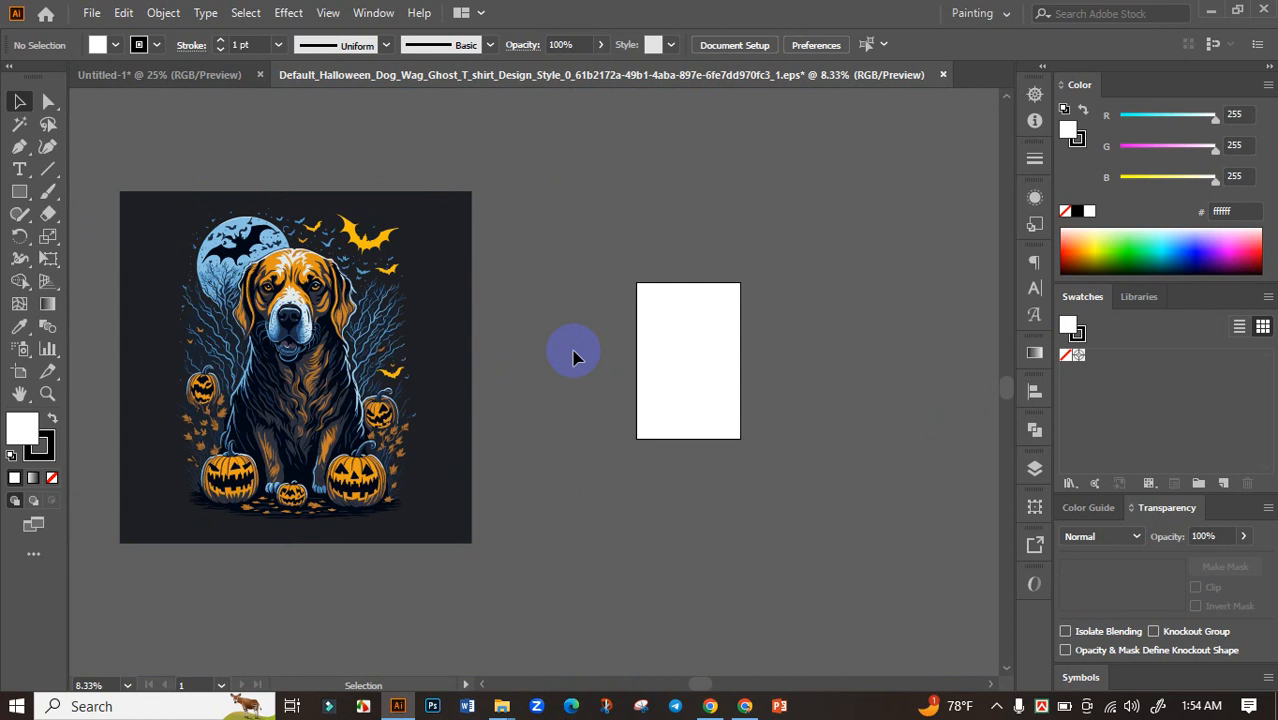
# Step: Draw a slanted line with a 1 pt stroke in the empty space between the dog artwork and the artboard
pyautogui.scroll(1, 509, 438)
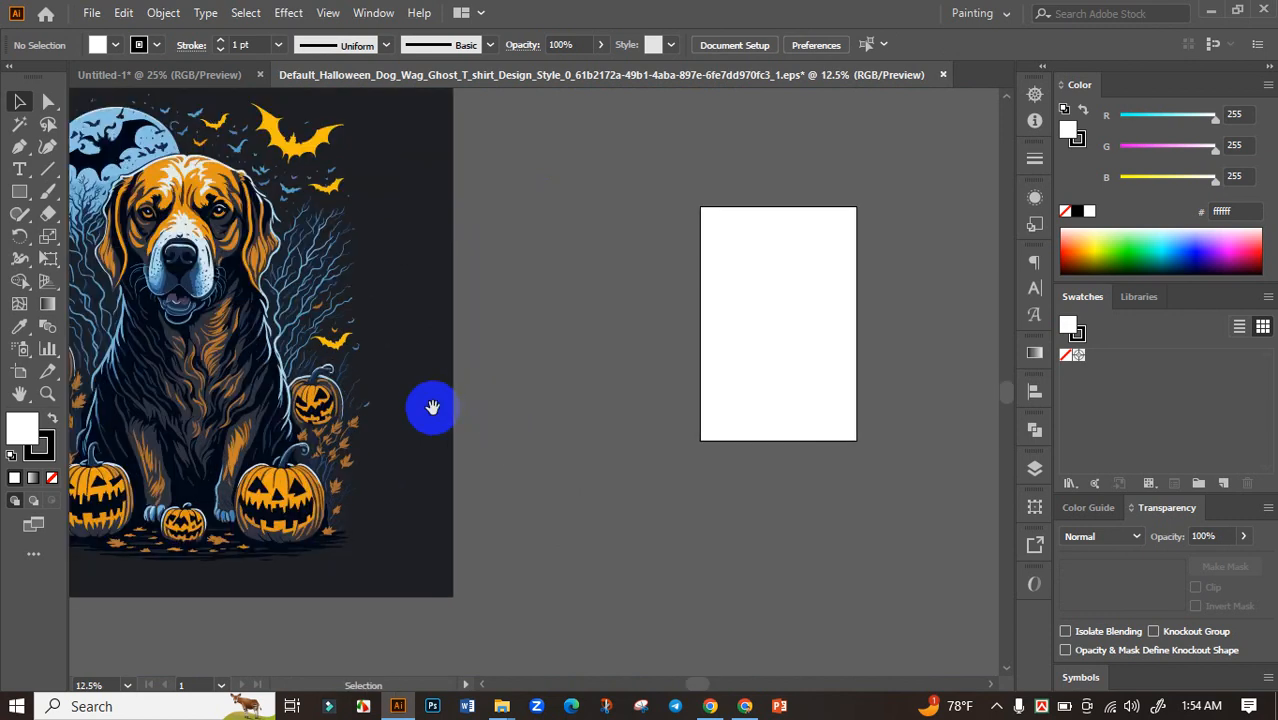
pyautogui.moveTo(433, 407); pyautogui.dragTo(530, 400)
pyautogui.moveTo(632, 392); pyautogui.dragTo(594, 410)
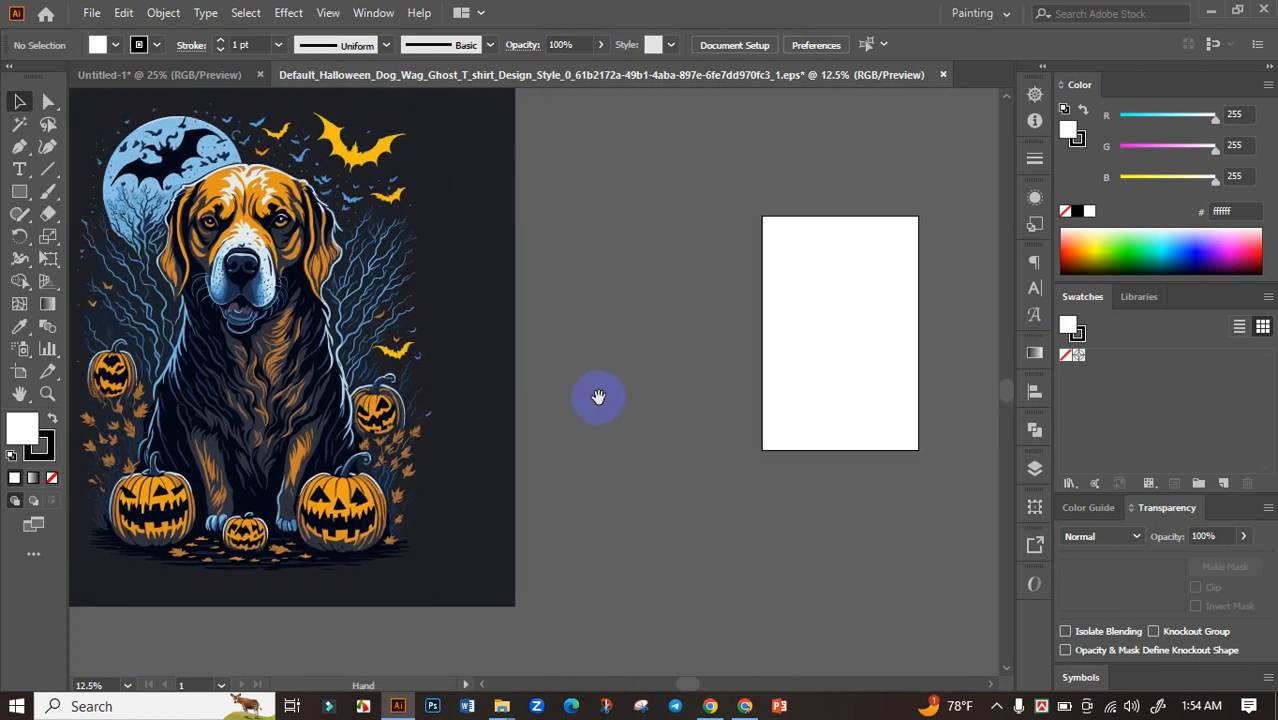
pyautogui.click(53, 175)
pyautogui.moveTo(693, 125); pyautogui.dragTo(613, 461)
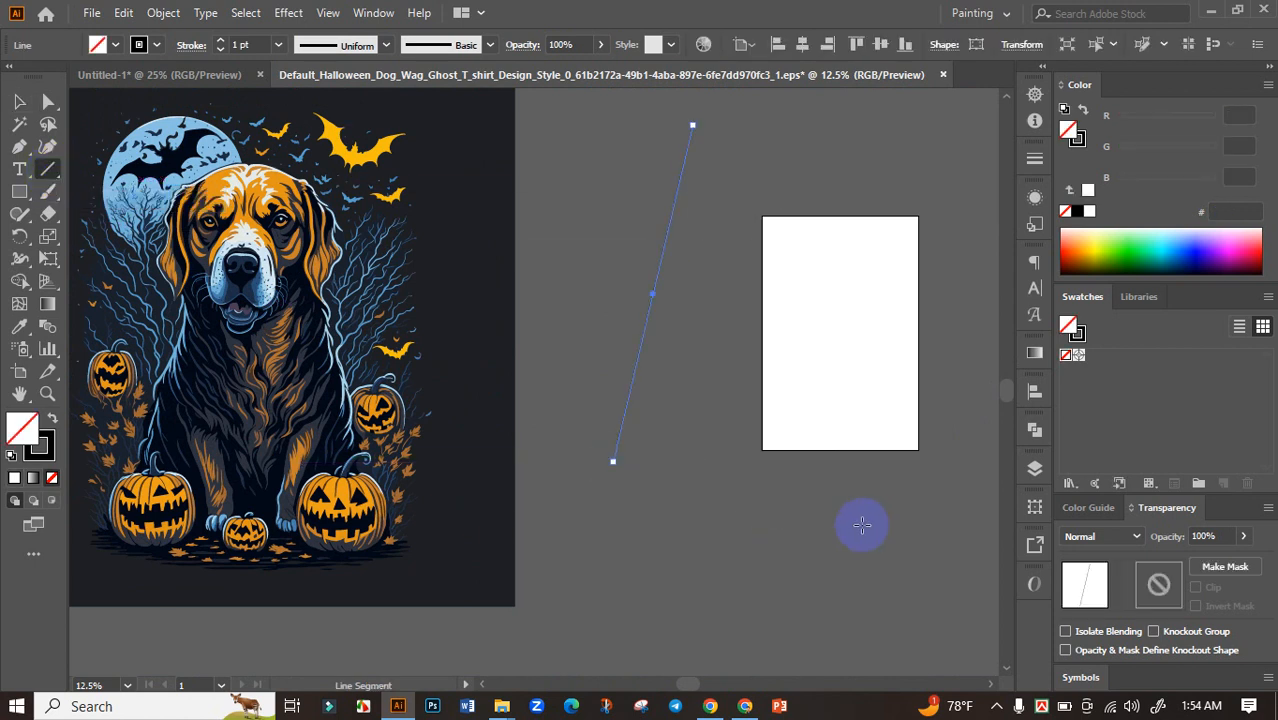
# Step: Use the Magic Wand on the slanted line to select all matching unfilled paths in the artwork and delete them
pyautogui.click(19, 128)
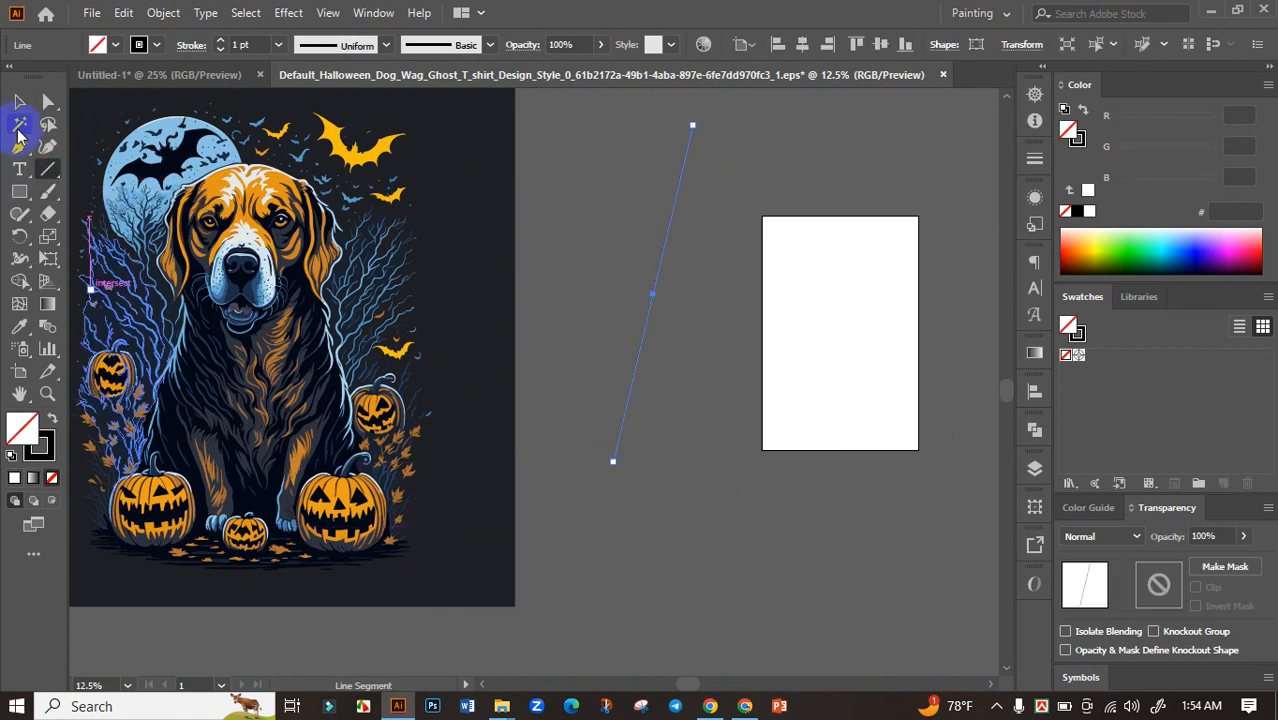
pyautogui.click(648, 237)
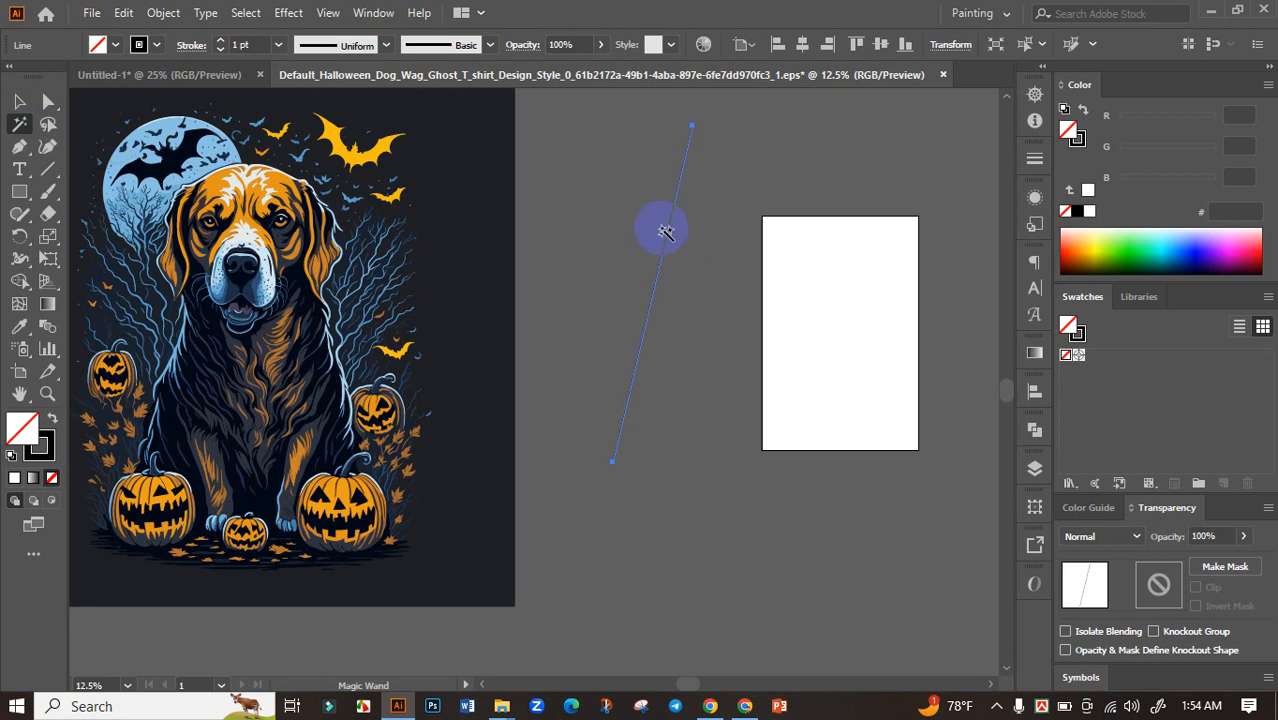
pyautogui.click(665, 232)
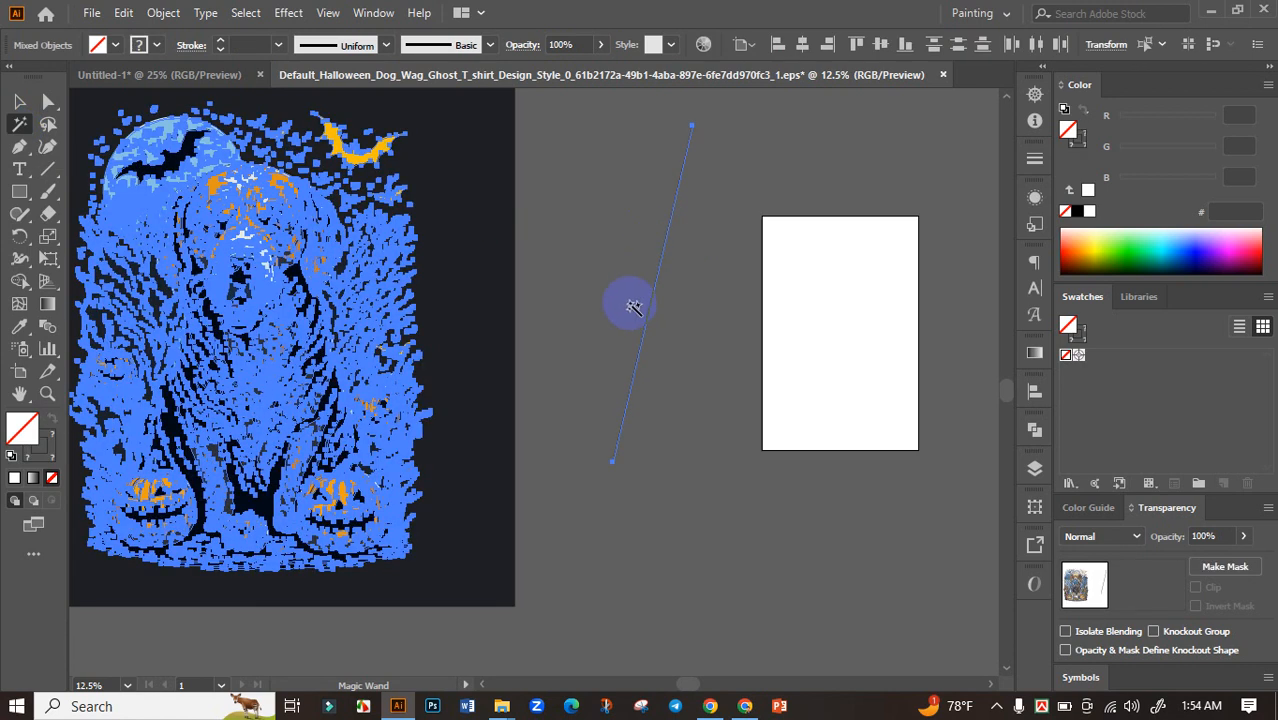
pyautogui.scroll(-1, 633, 307)
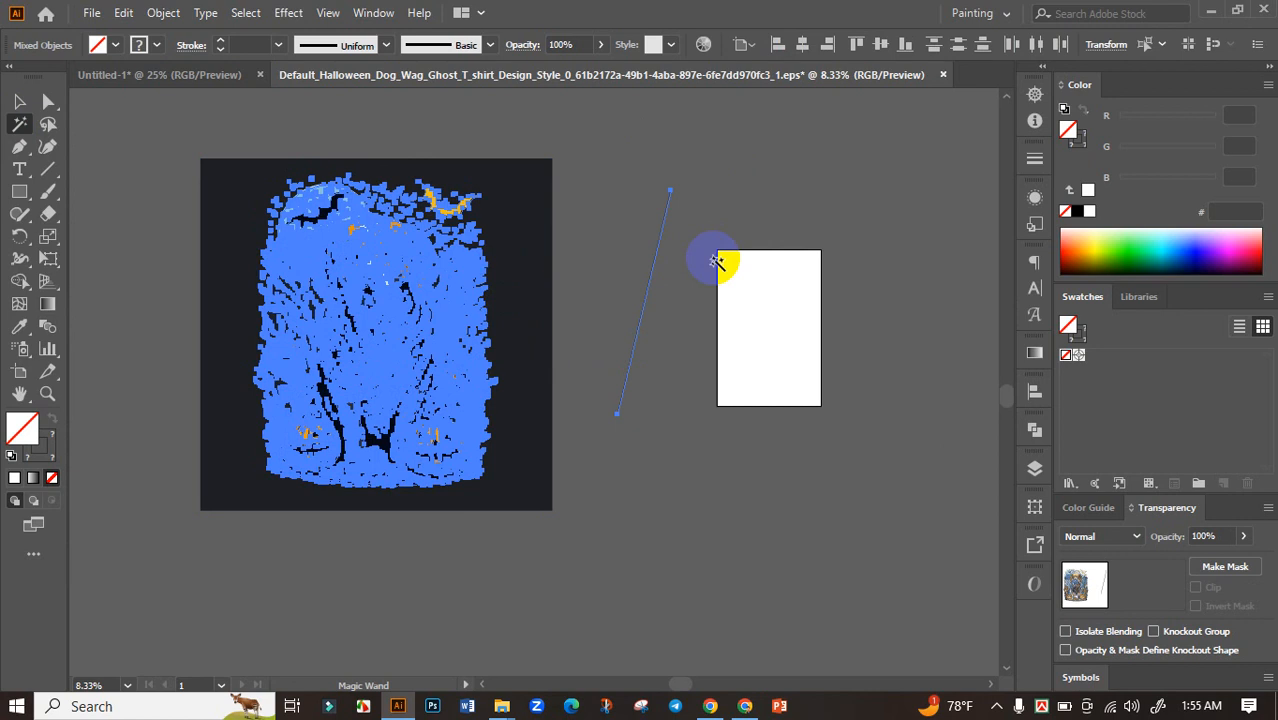
pyautogui.click(716, 262)
pyautogui.click(19, 101)
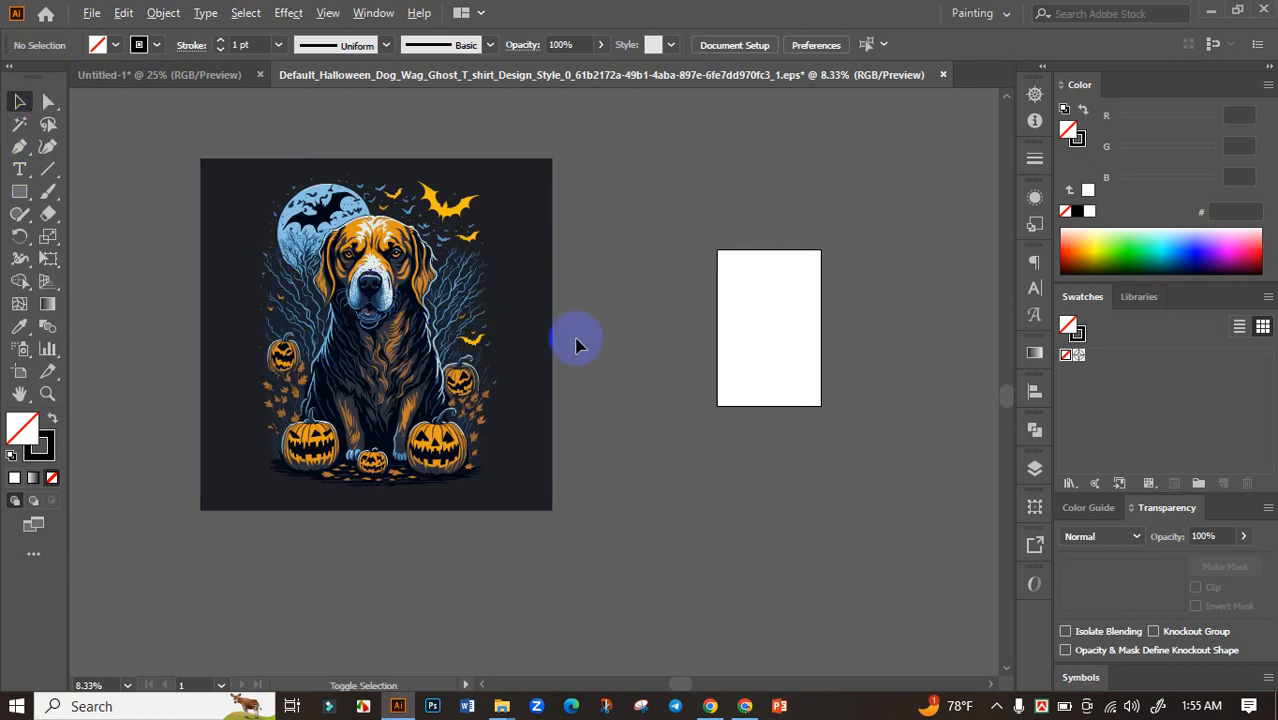
# Step: Ungroup the Halloween dog artwork and deselect it
pyautogui.scroll(-1, 576, 334)
pyautogui.scroll(1, 505, 383)
pyautogui.click(365, 283)
pyautogui.rightClick(360, 283)
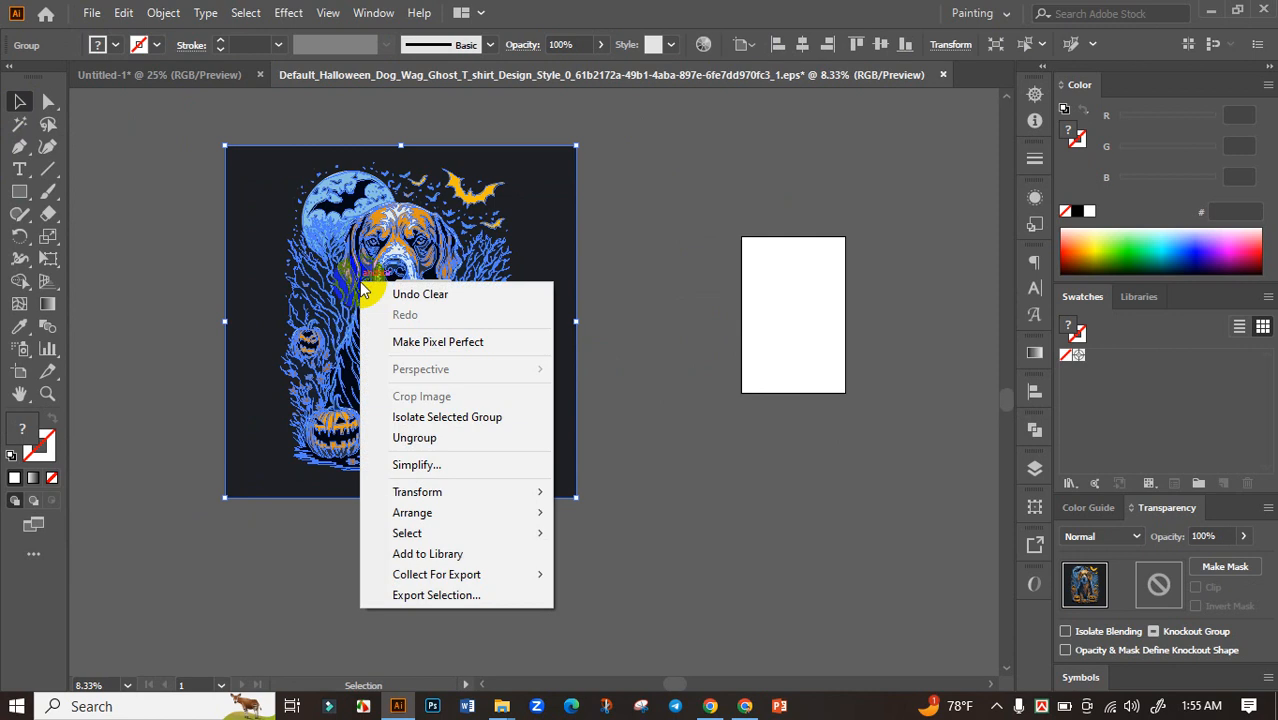
pyautogui.click(402, 440)
pyautogui.click(676, 297)
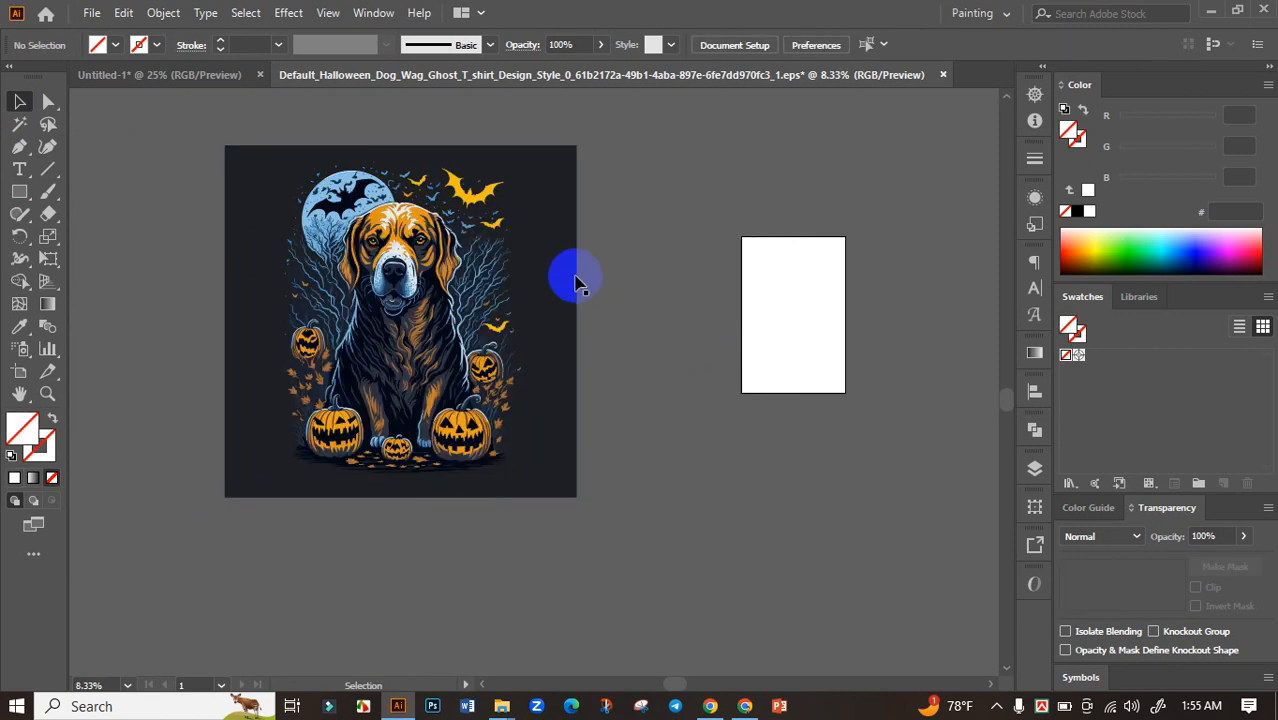
# Step: Select the dark square background behind the Halloween dog artwork and delete it
pyautogui.click(576, 277)
pyautogui.press('Delete')
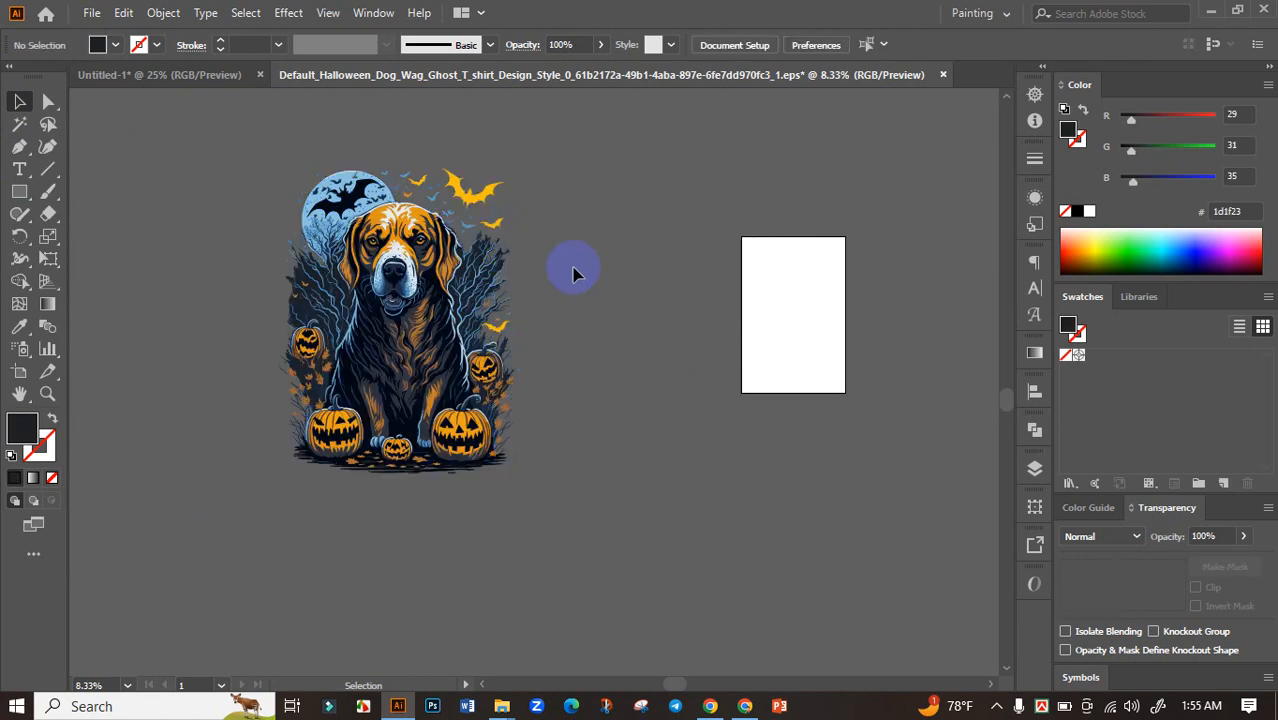
pyautogui.scroll(-2, 551, 326)
# Step: Examine the dark fill left around the branches, the pumpkins and the dog's fur for remaining background areas
pyautogui.scroll(5, 408, 342)
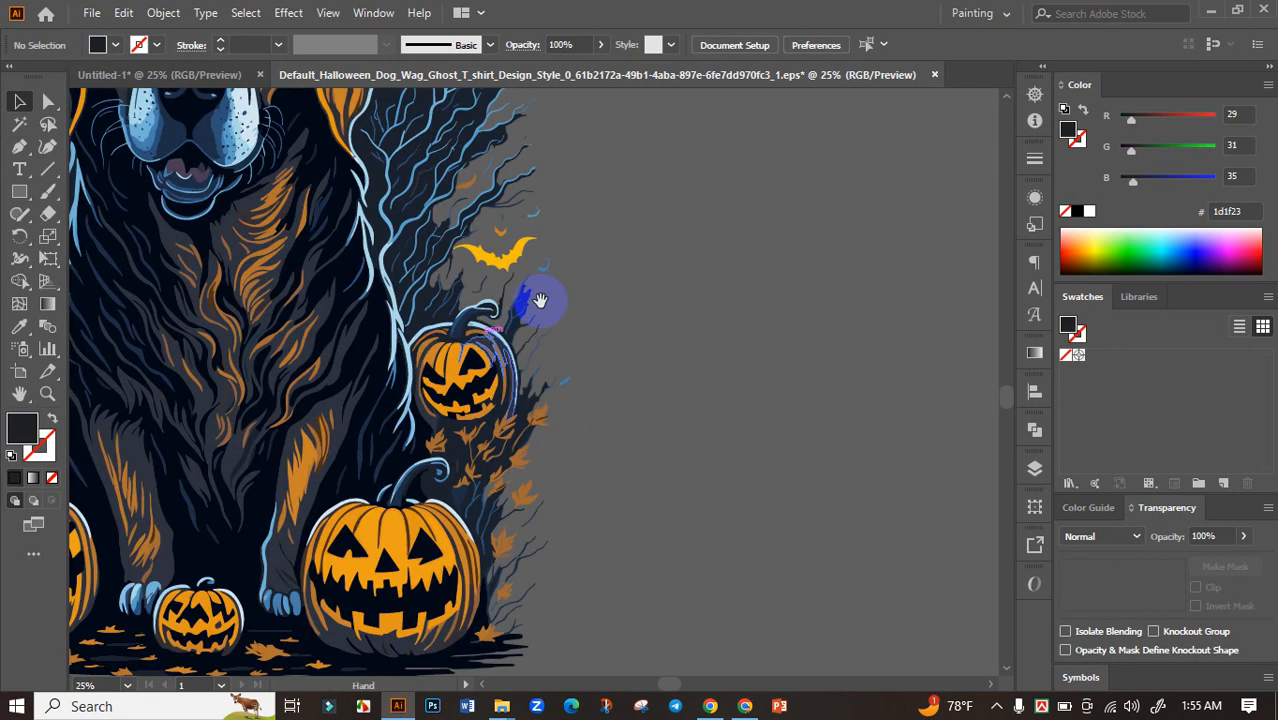
pyautogui.moveTo(541, 299); pyautogui.dragTo(649, 275)
pyautogui.moveTo(623, 228); pyautogui.dragTo(716, 408)
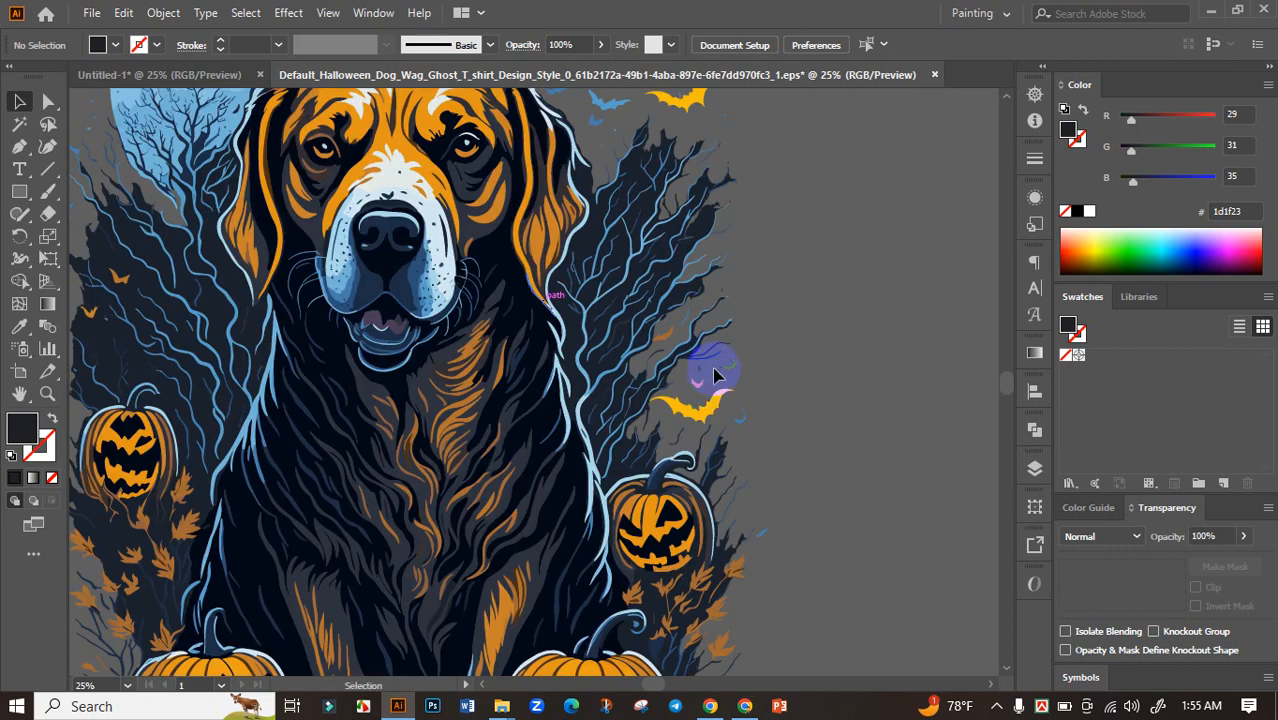
pyautogui.scroll(1, 657, 257)
pyautogui.scroll(2, 613, 214)
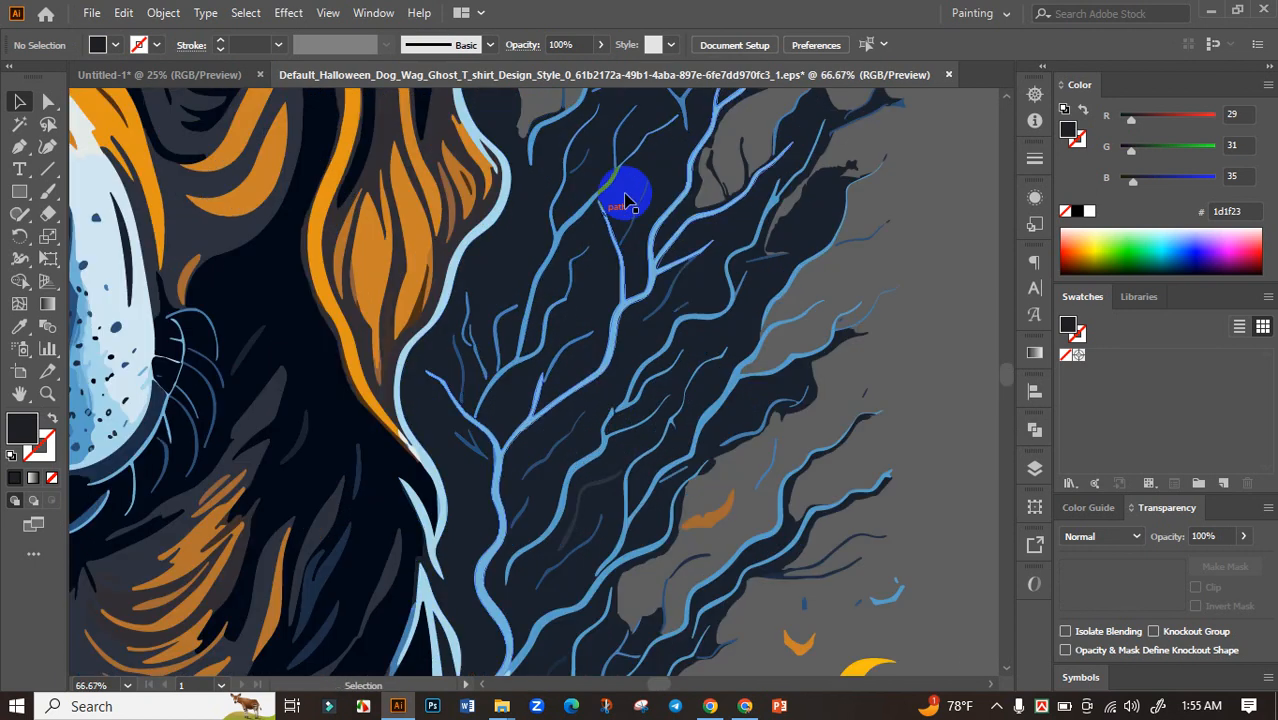
pyautogui.scroll(-3, 625, 391)
pyautogui.moveTo(745, 443); pyautogui.dragTo(821, 256)
pyautogui.moveTo(683, 455); pyautogui.dragTo(729, 283)
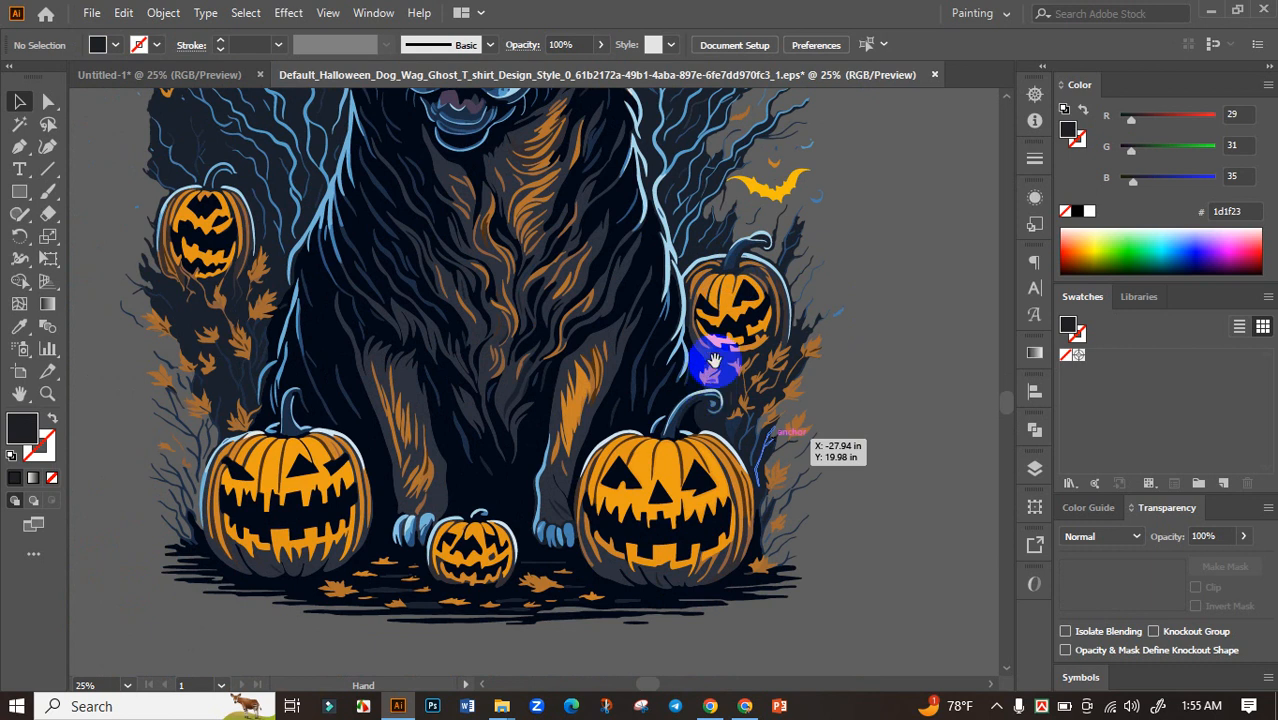
pyautogui.moveTo(485, 415); pyautogui.dragTo(497, 450)
pyautogui.scroll(-1, 501, 450)
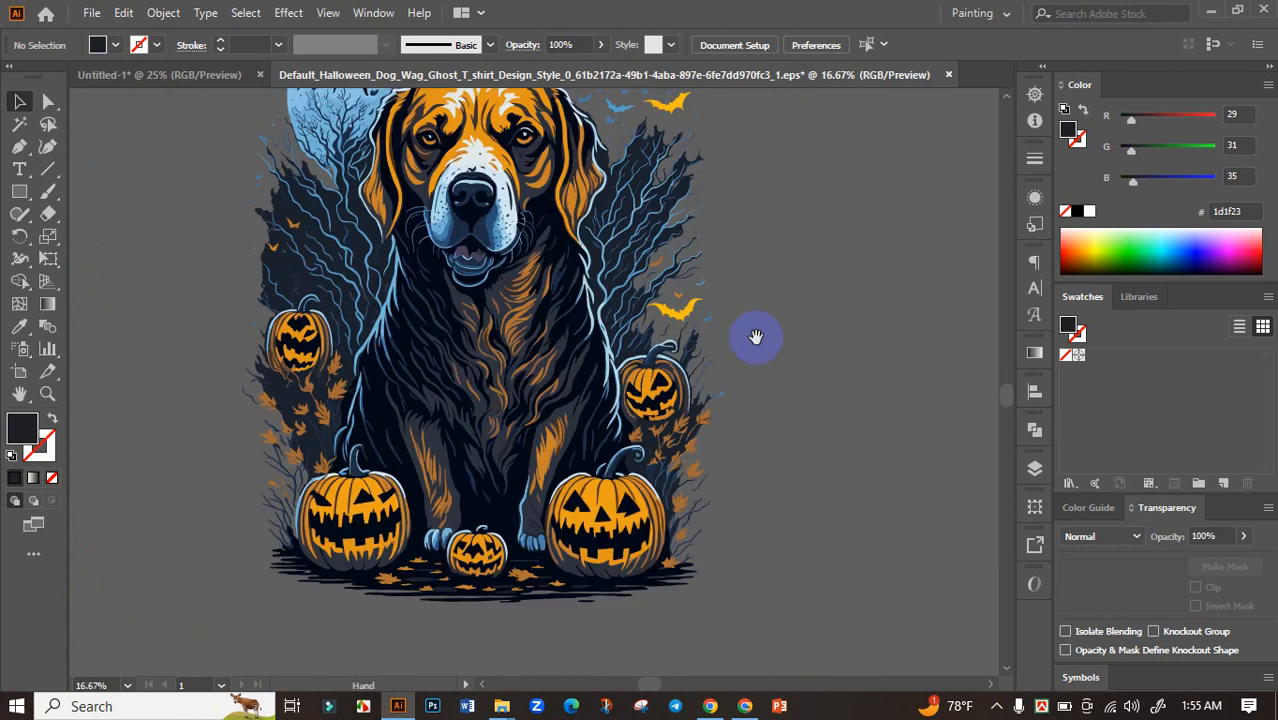
pyautogui.scroll(3, 509, 356)
pyautogui.moveTo(509, 356); pyautogui.dragTo(493, 200)
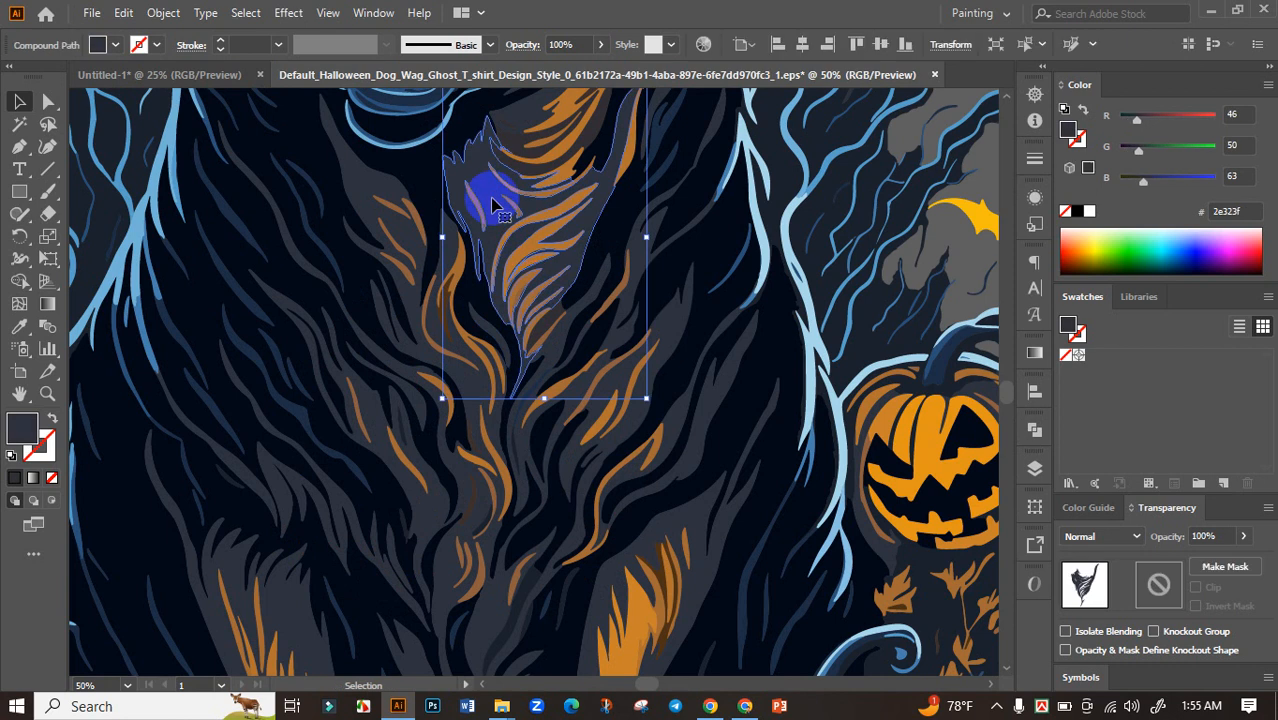
pyautogui.scroll(-3, 466, 290)
pyautogui.click(737, 281)
pyautogui.moveTo(737, 282); pyautogui.dragTo(719, 348)
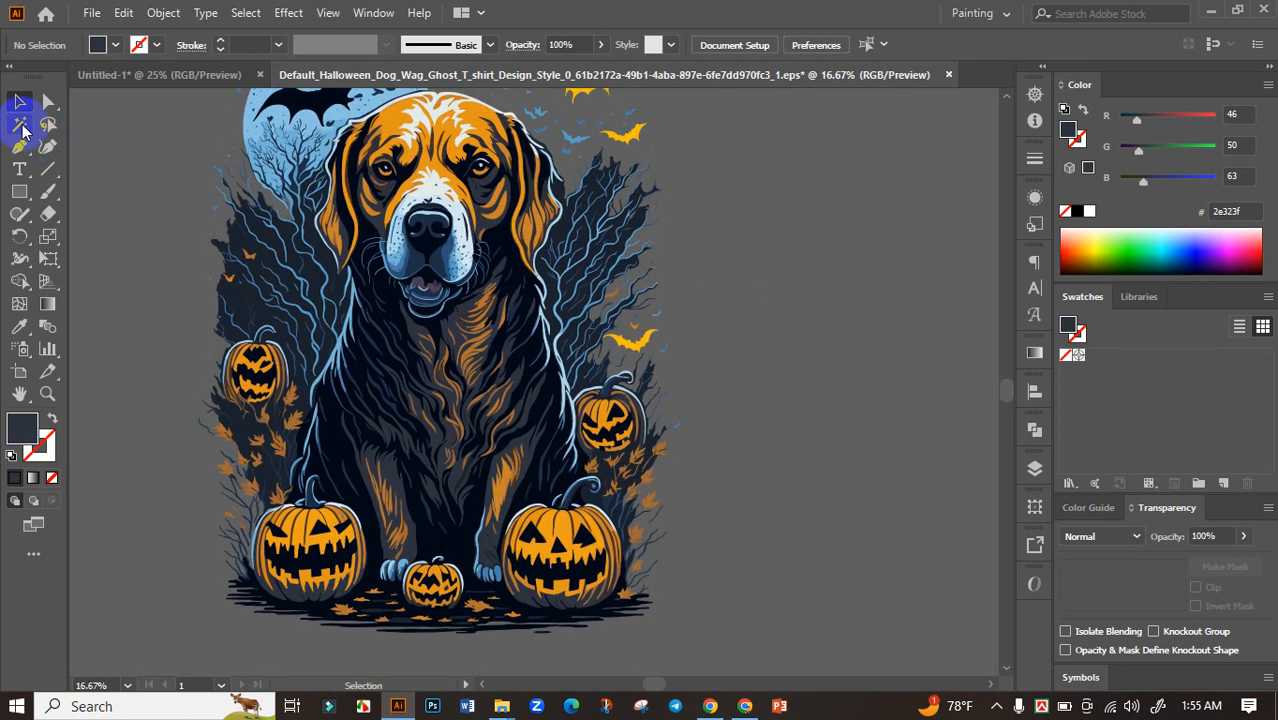
# Step: Set the Magic Wand fill color tolerance to 2 and delete all shapes matching the dark fill between the branches
pyautogui.doubleClick(20, 126)
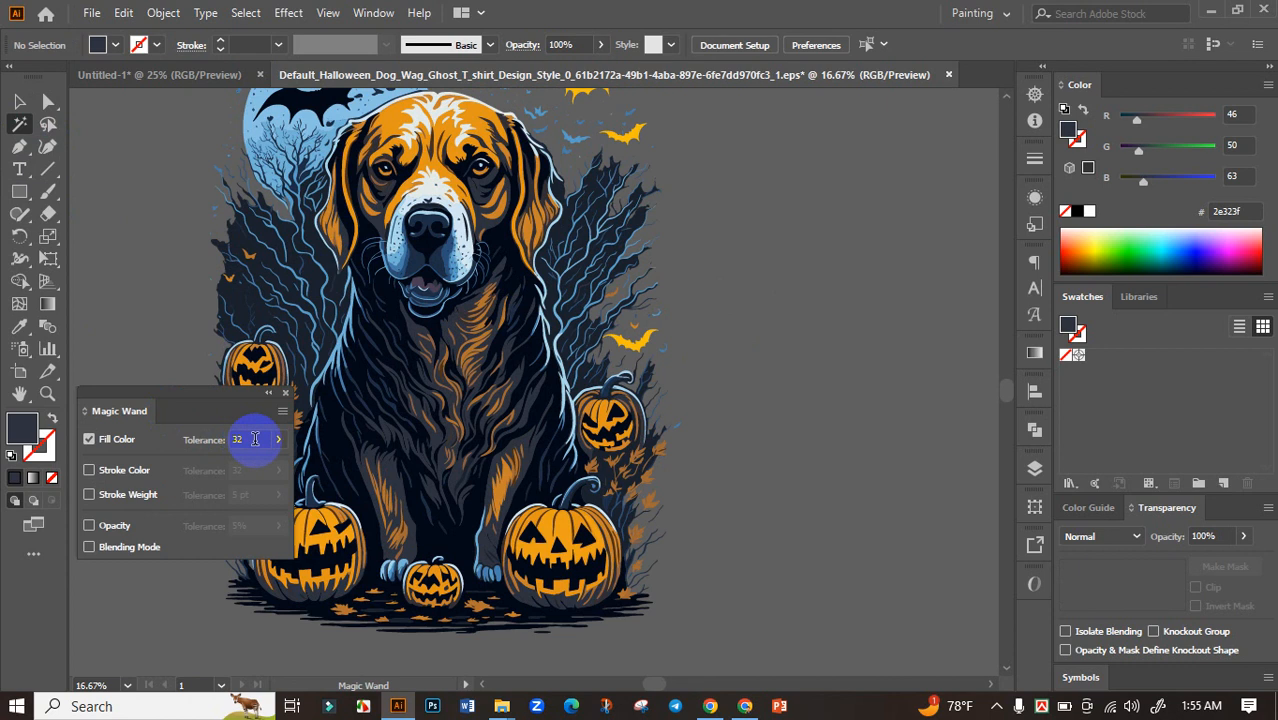
pyautogui.click(255, 439)
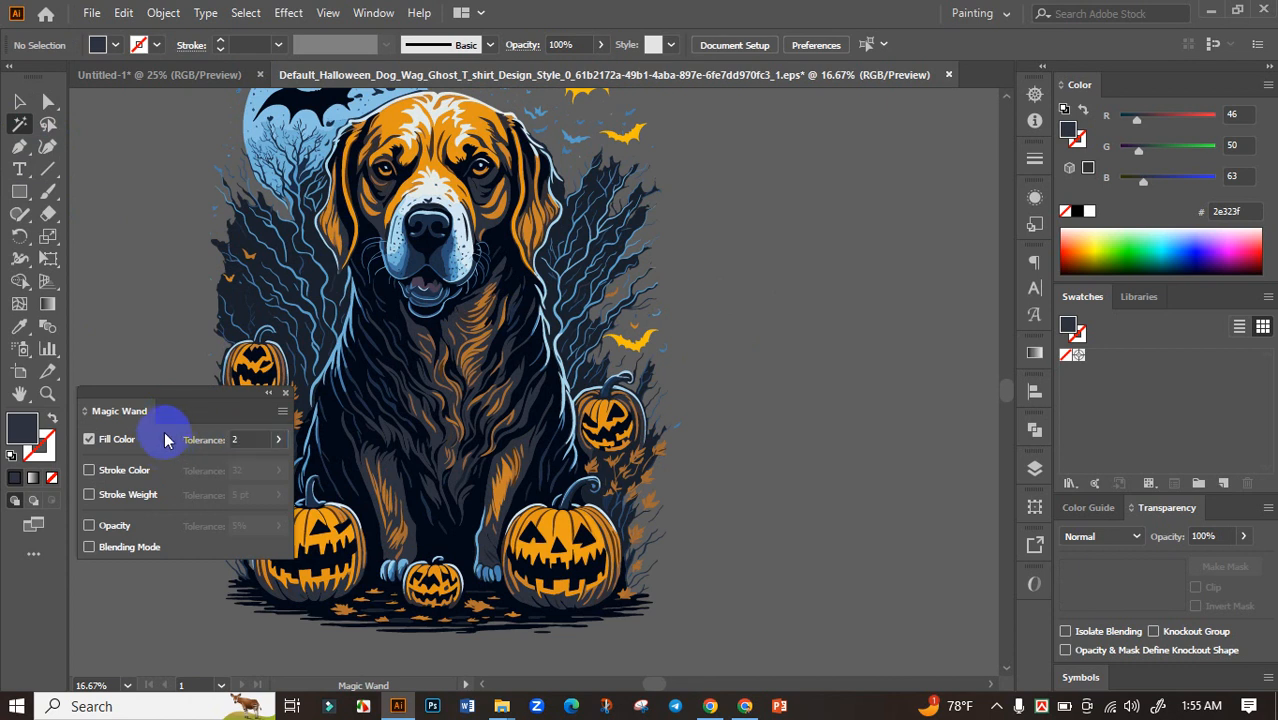
pyautogui.scroll(3, 590, 277)
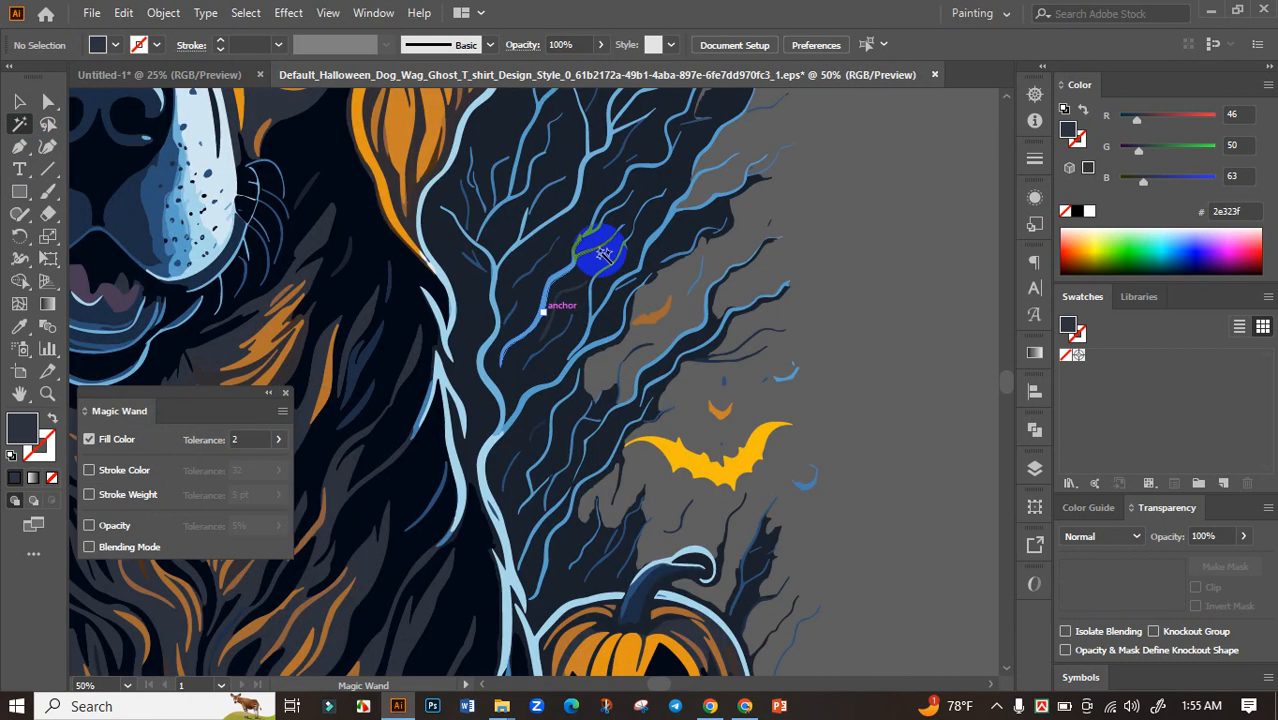
pyautogui.click(606, 186)
pyautogui.scroll(-3, 741, 388)
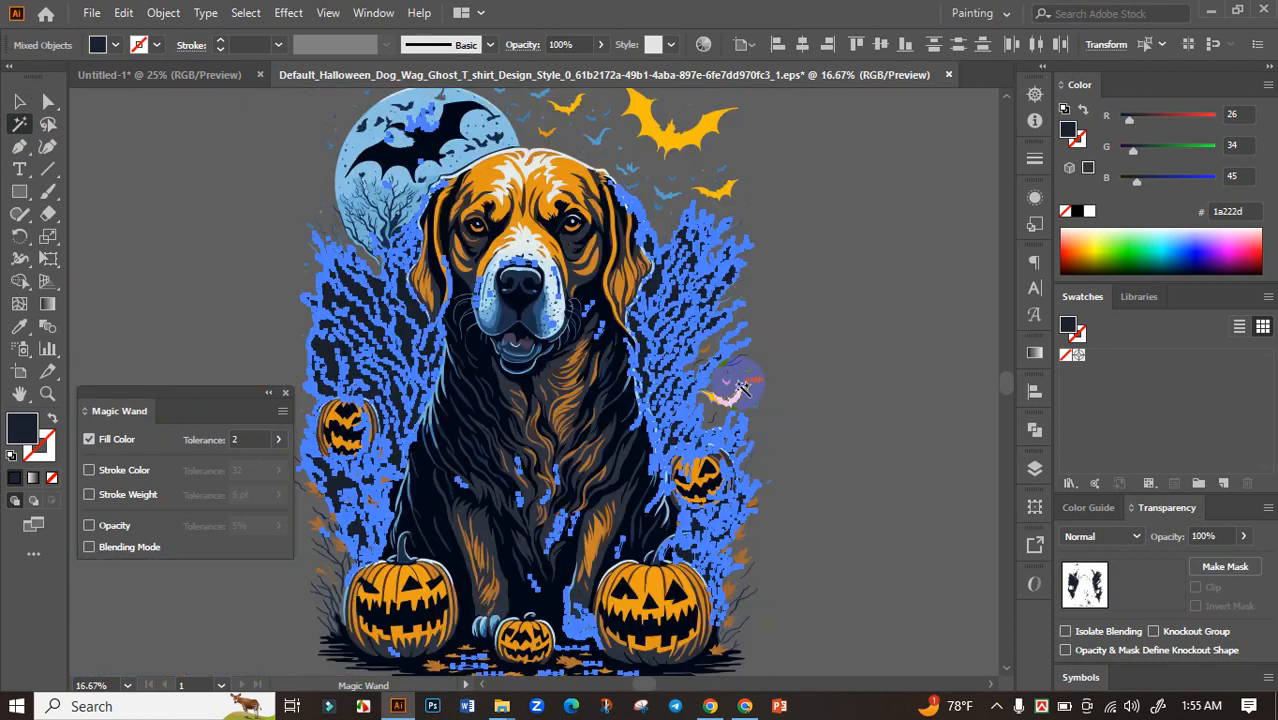
pyautogui.click(860, 378)
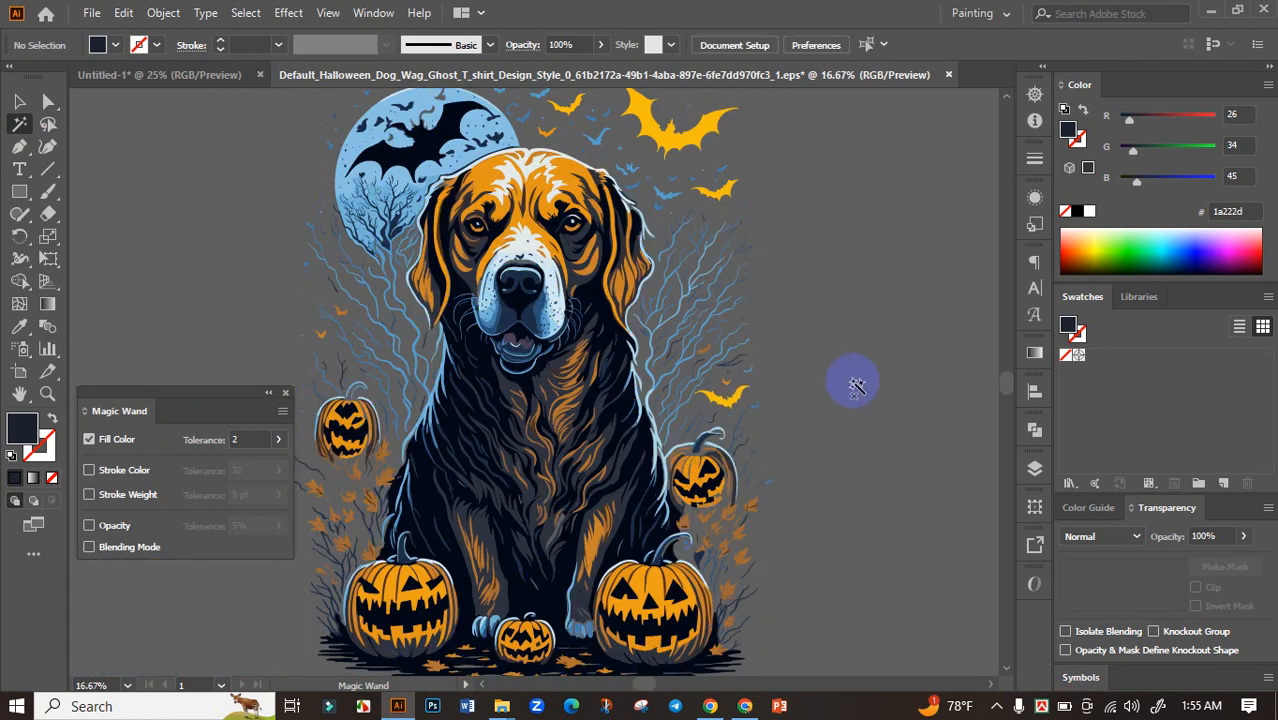
pyautogui.scroll(-1, 857, 385)
pyautogui.click(19, 101)
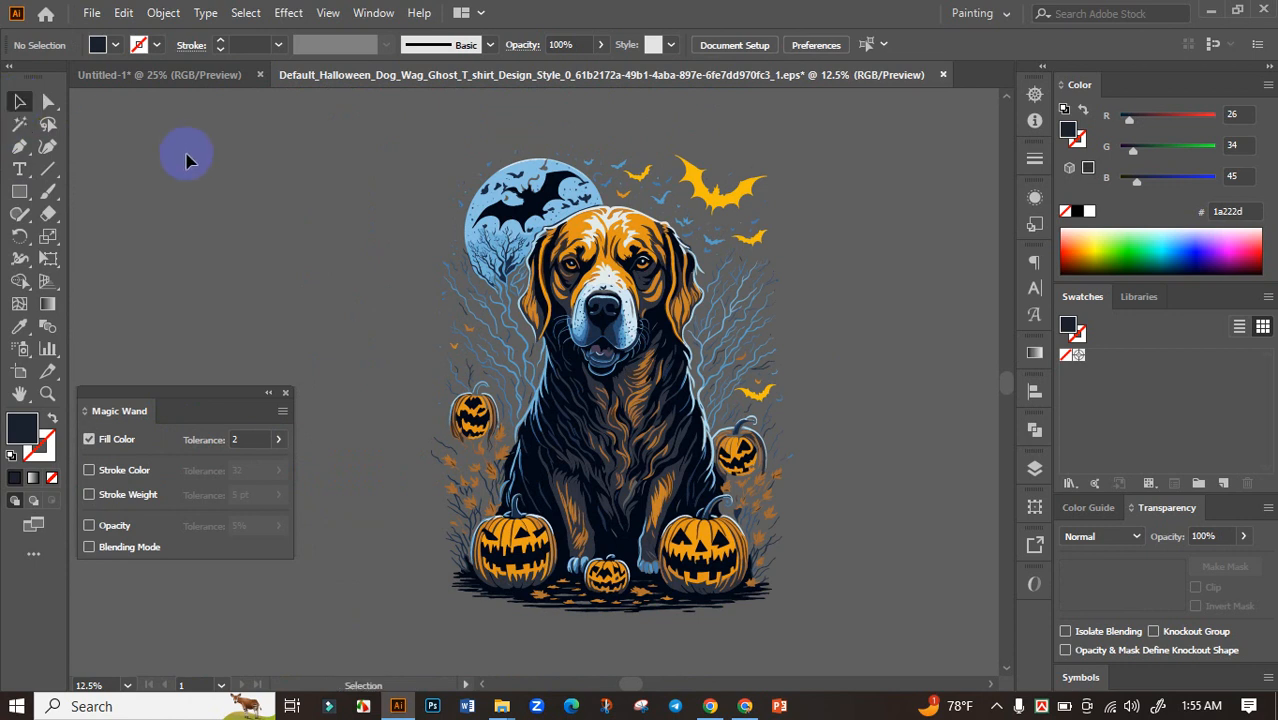
pyautogui.click(286, 393)
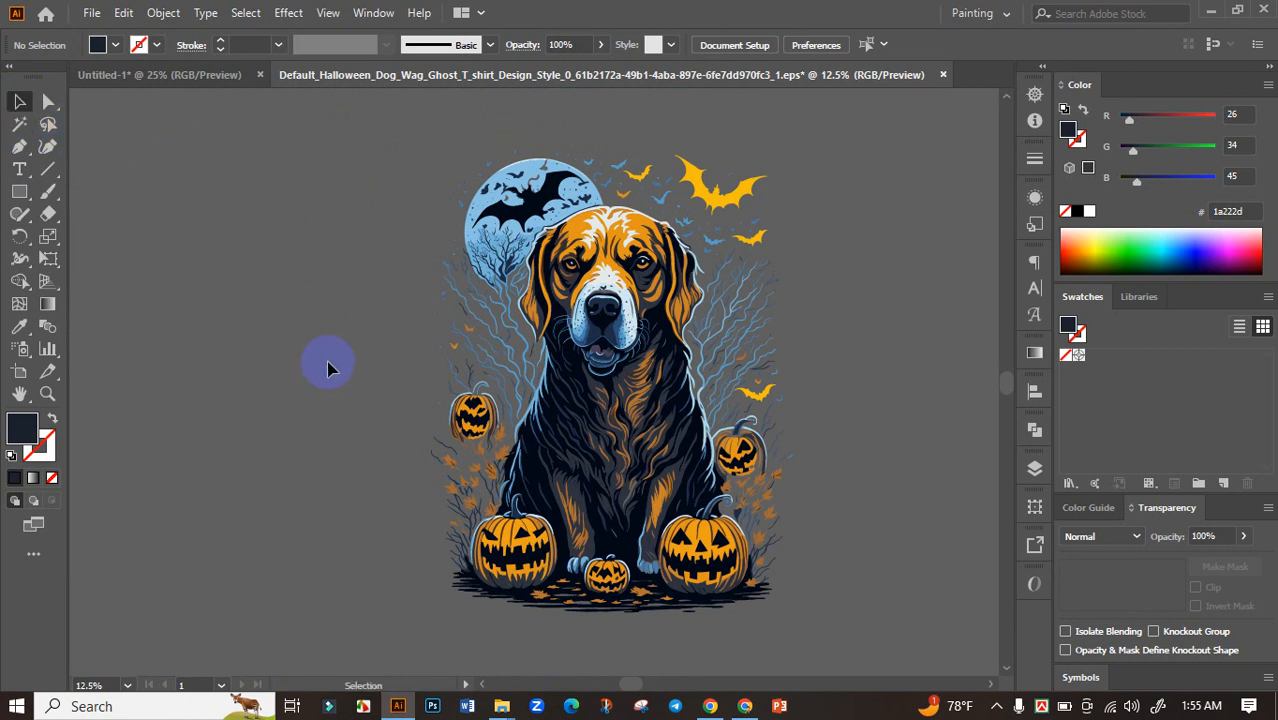
# Step: Select all parts of the cleaned dog artwork and group them
pyautogui.scroll(-1, 329, 368)
pyautogui.scroll(2, 372, 431)
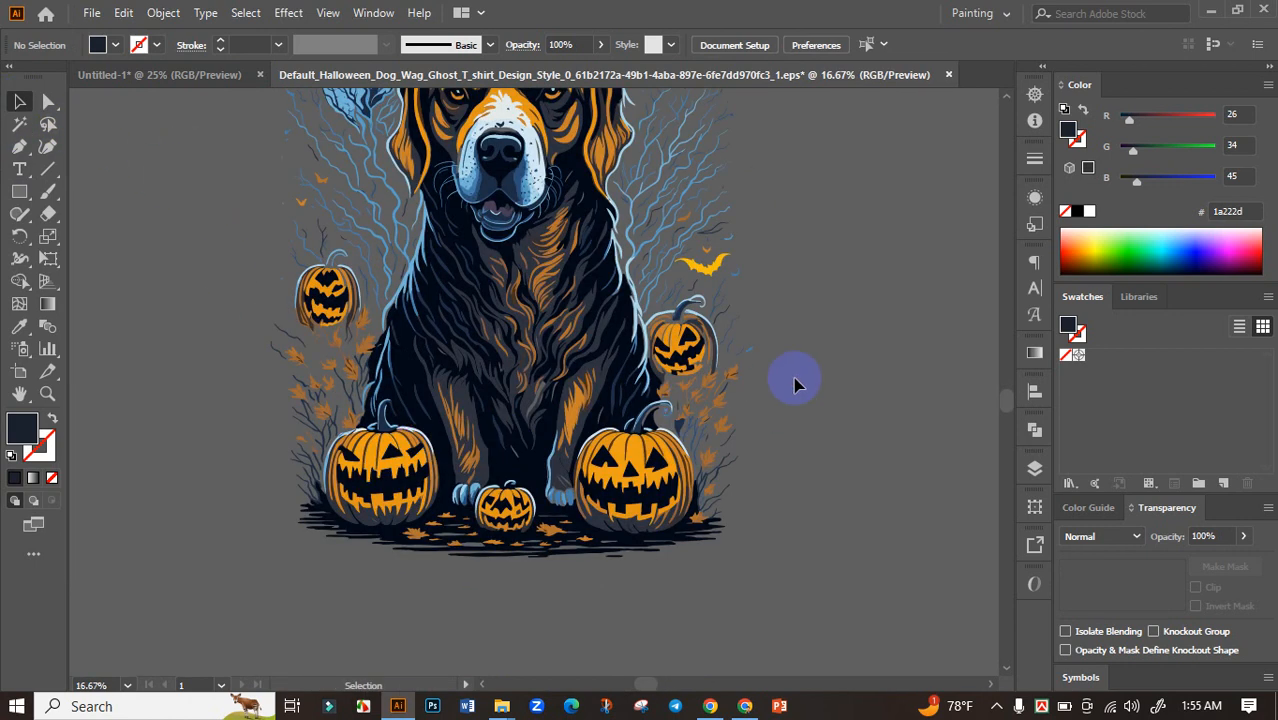
pyautogui.scroll(-1, 820, 360)
pyautogui.moveTo(820, 359); pyautogui.dragTo(690, 416)
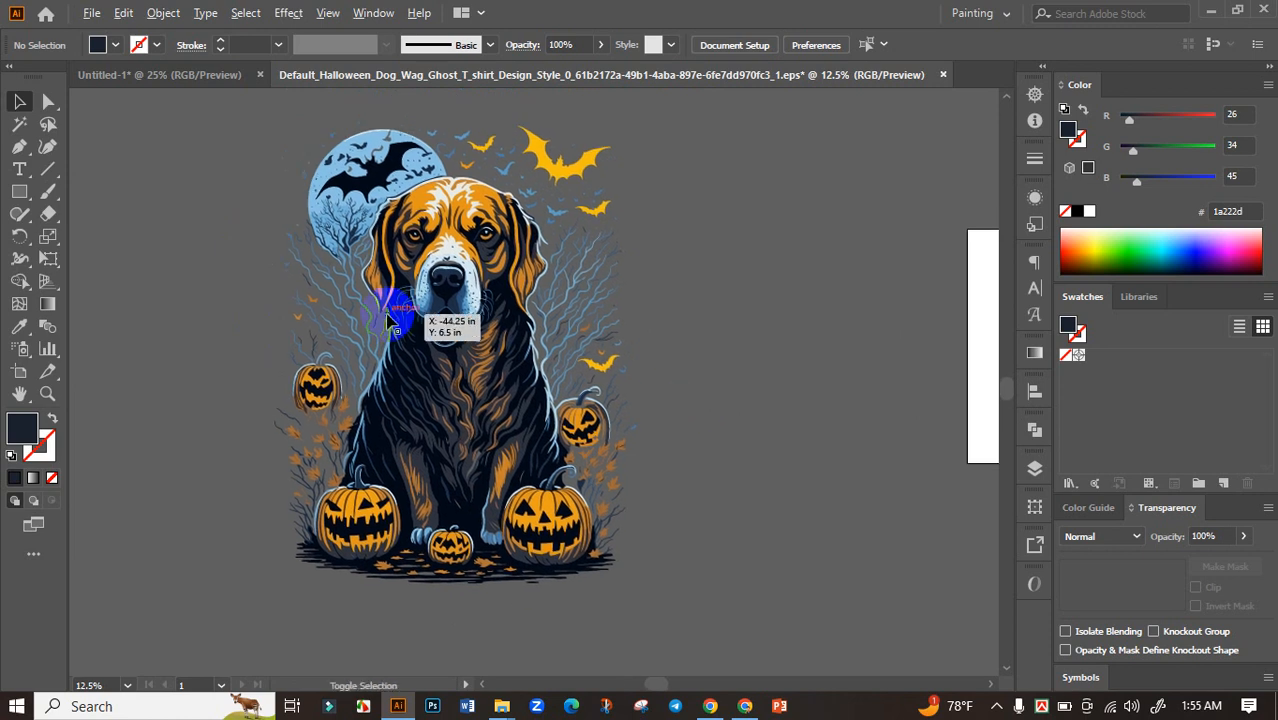
pyautogui.scroll(-1, 388, 325)
pyautogui.moveTo(230, 155); pyautogui.dragTo(684, 593)
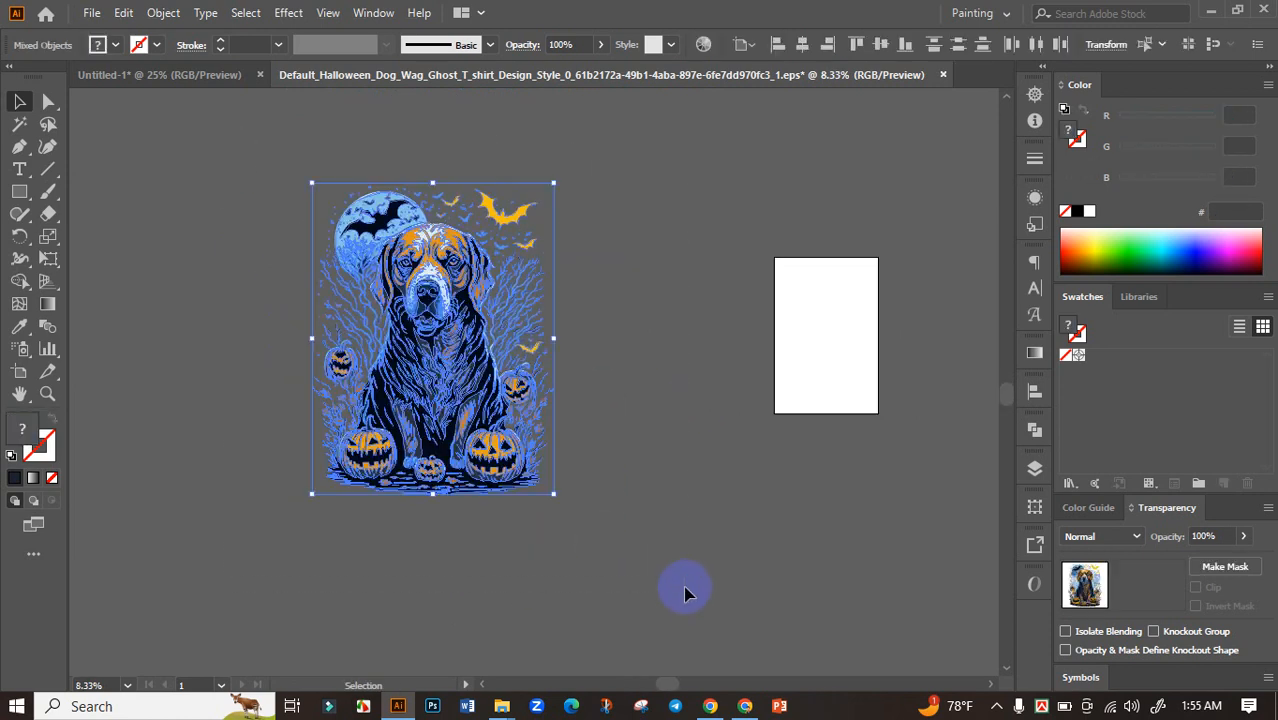
pyautogui.hotkey('ctrl', 'g')
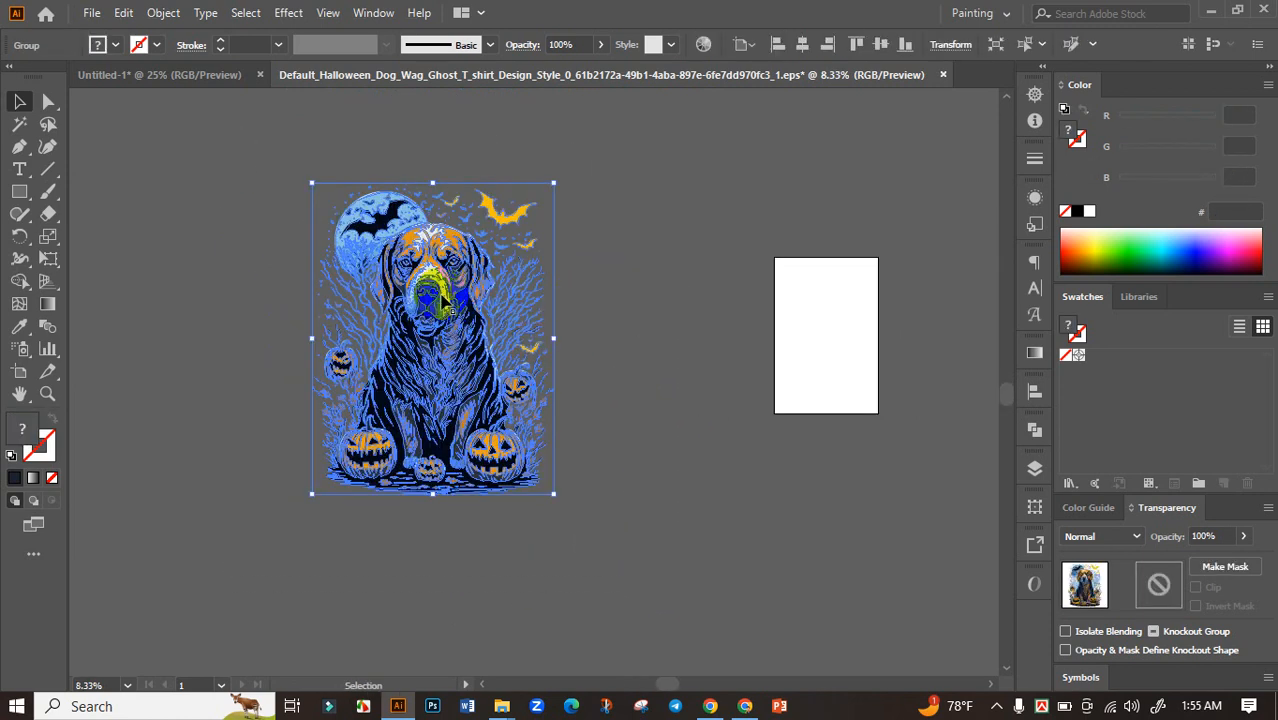
# Step: Move the grouped dog artwork into the Untitled-1 document and scale it down proportionally to less than the black artboard's width
pyautogui.moveTo(447, 227); pyautogui.dragTo(570, 440)
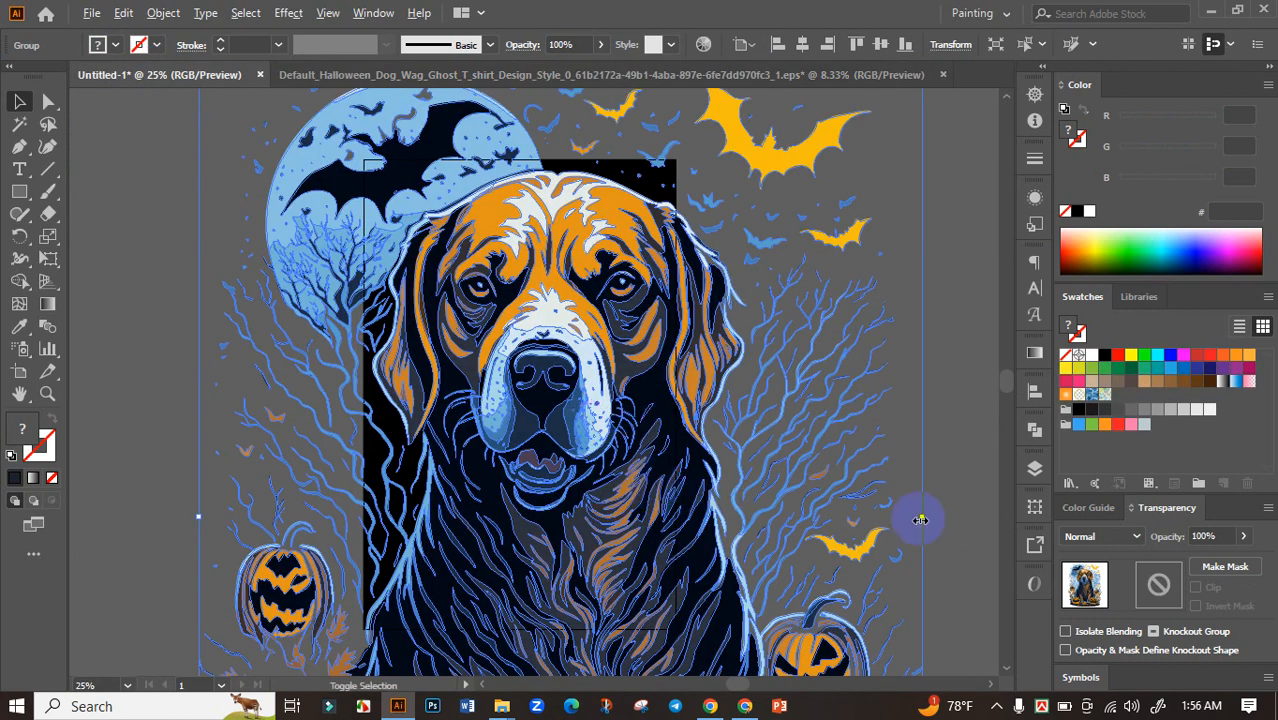
pyautogui.moveTo(920, 520); pyautogui.dragTo(670, 520)
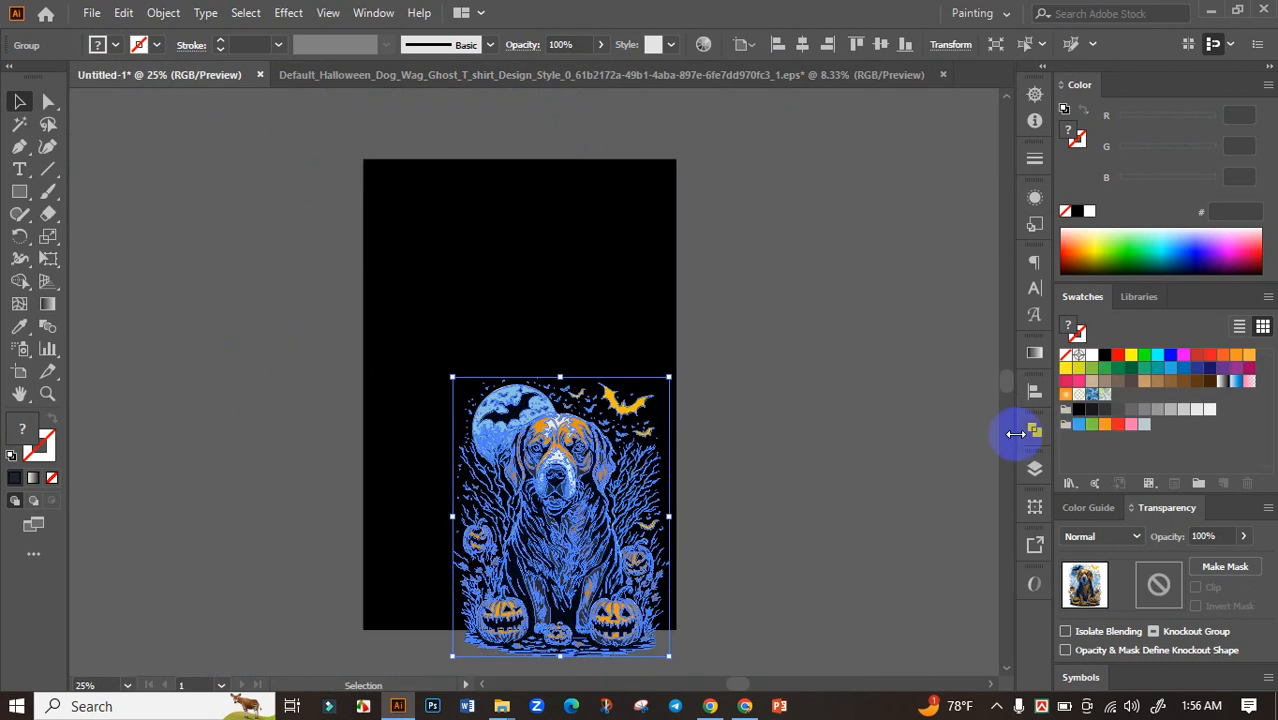
# Step: Center the dog artwork horizontally and vertically on the black artboard and deselect it
pyautogui.click(1035, 391)
pyautogui.click(849, 432)
pyautogui.click(964, 432)
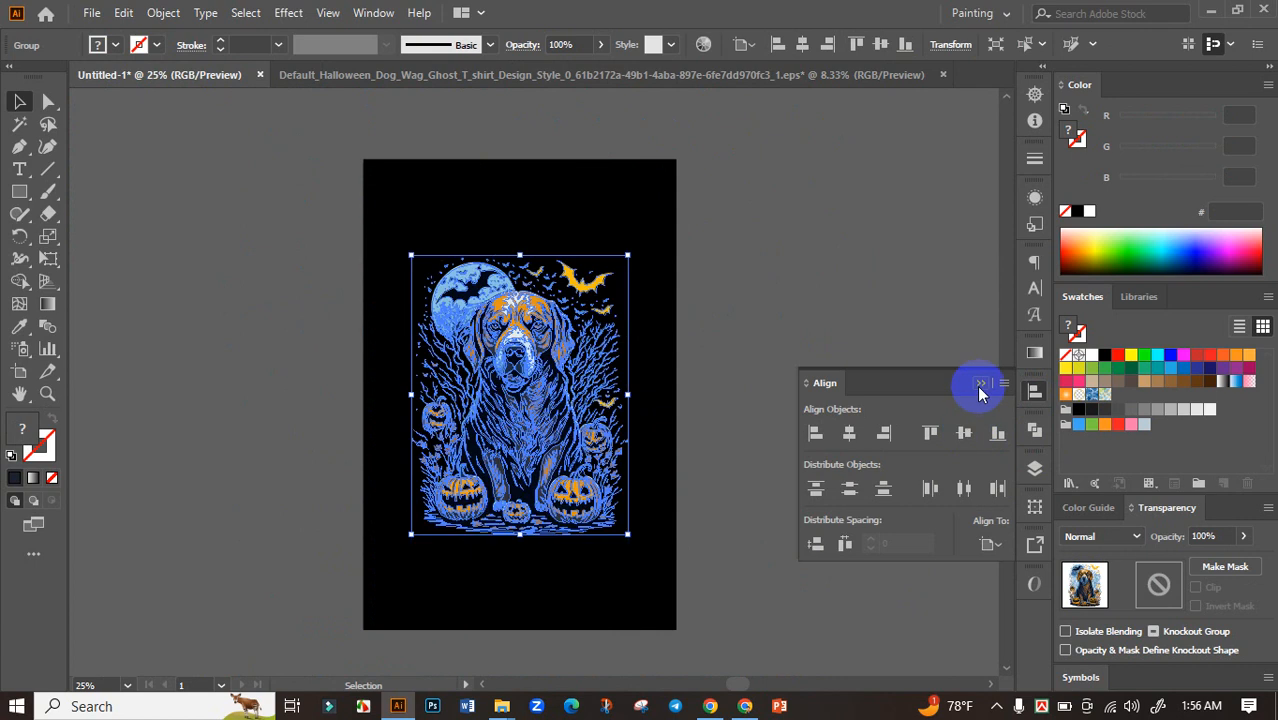
pyautogui.click(980, 385)
pyautogui.click(830, 445)
# Step: Enlarge the dog artwork proportionally until it nearly fills the artboard's width, leaving empty black space below it, and deselect it
pyautogui.scroll(1, 626, 462)
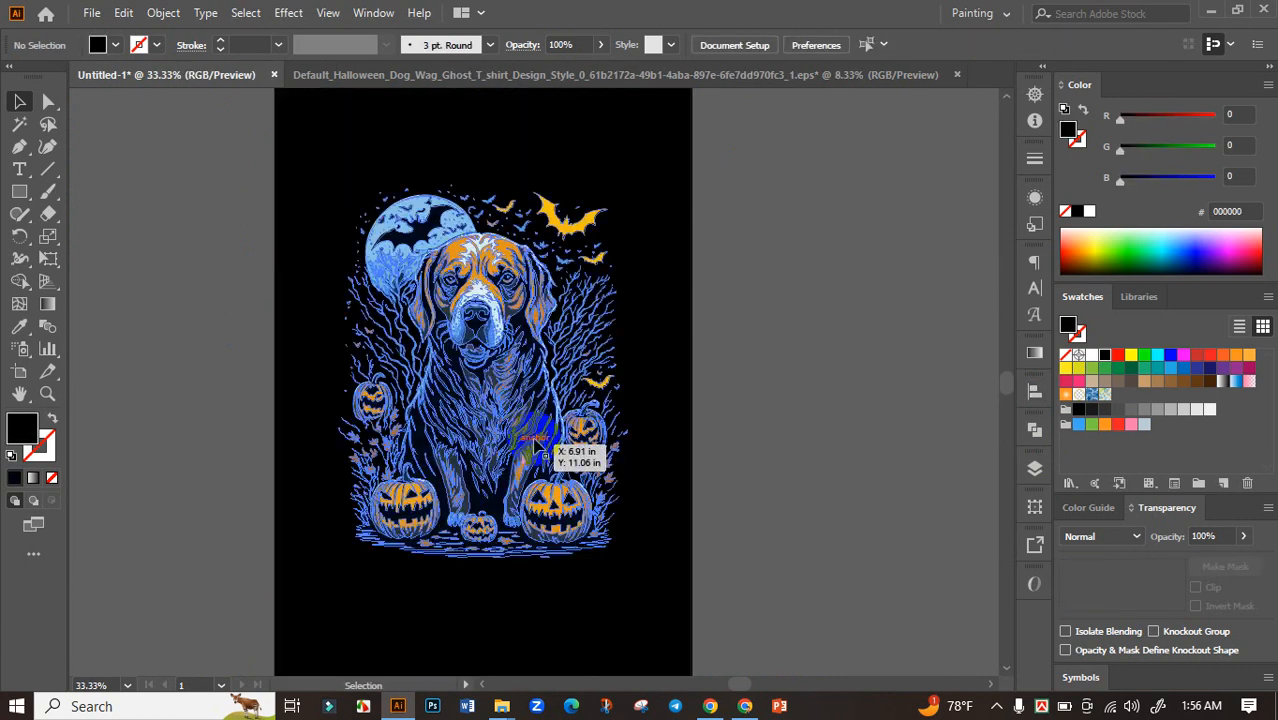
pyautogui.click(623, 378)
pyautogui.moveTo(638, 371); pyautogui.dragTo(668, 371)
pyautogui.click(710, 396)
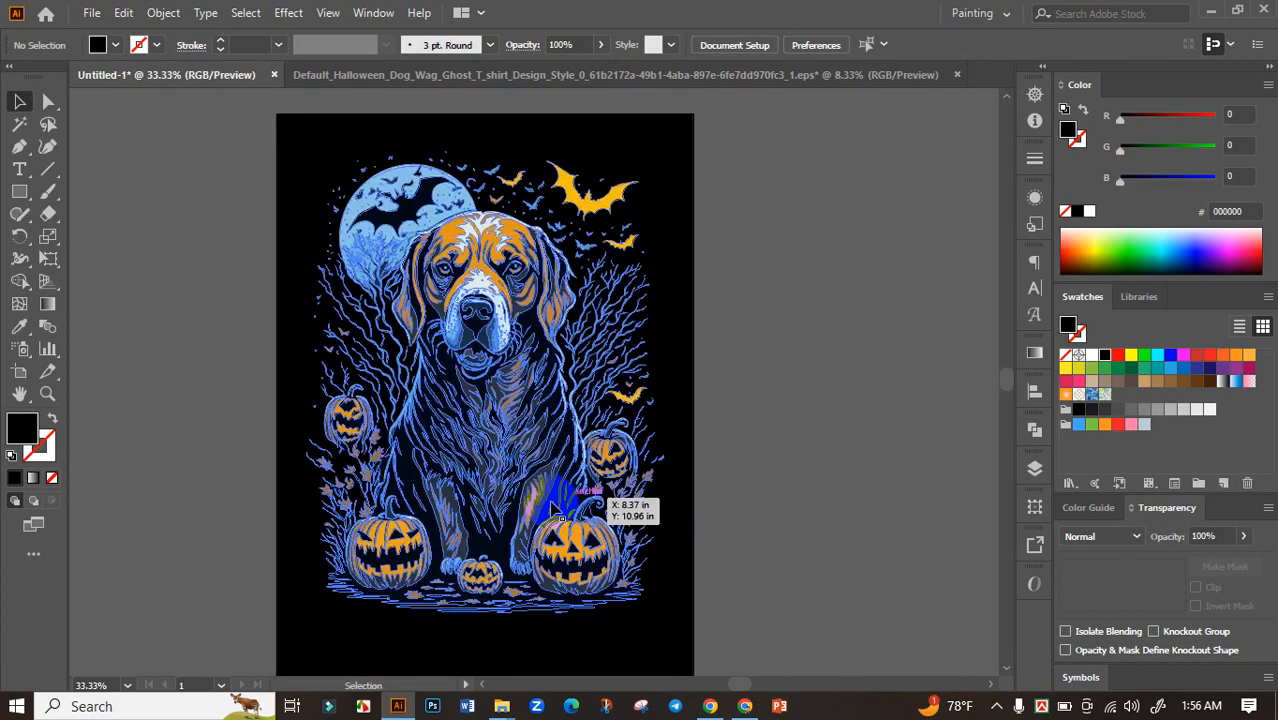
pyautogui.moveTo(545, 498); pyautogui.dragTo(537, 490)
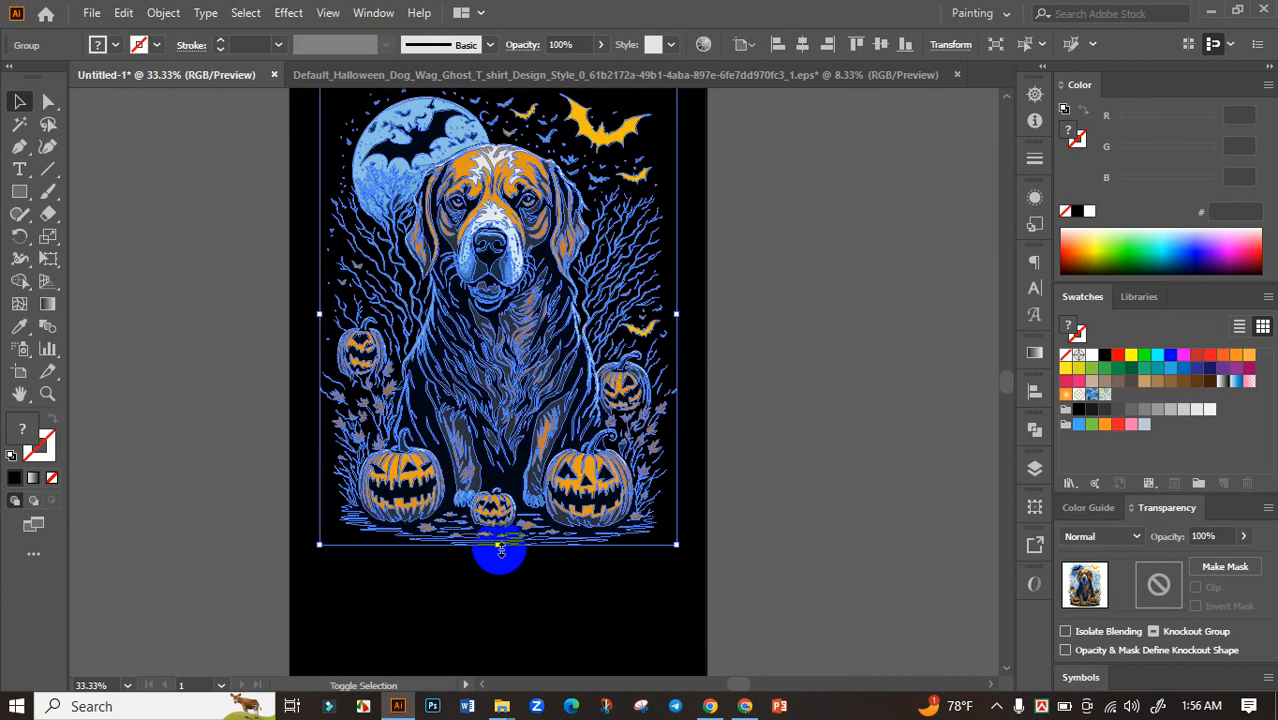
pyautogui.moveTo(501, 551); pyautogui.dragTo(491, 577)
pyautogui.click(789, 542)
pyautogui.moveTo(789, 542); pyautogui.dragTo(775, 461)
pyautogui.scroll(-2, 775, 470)
pyautogui.scroll(-1, 779, 485)
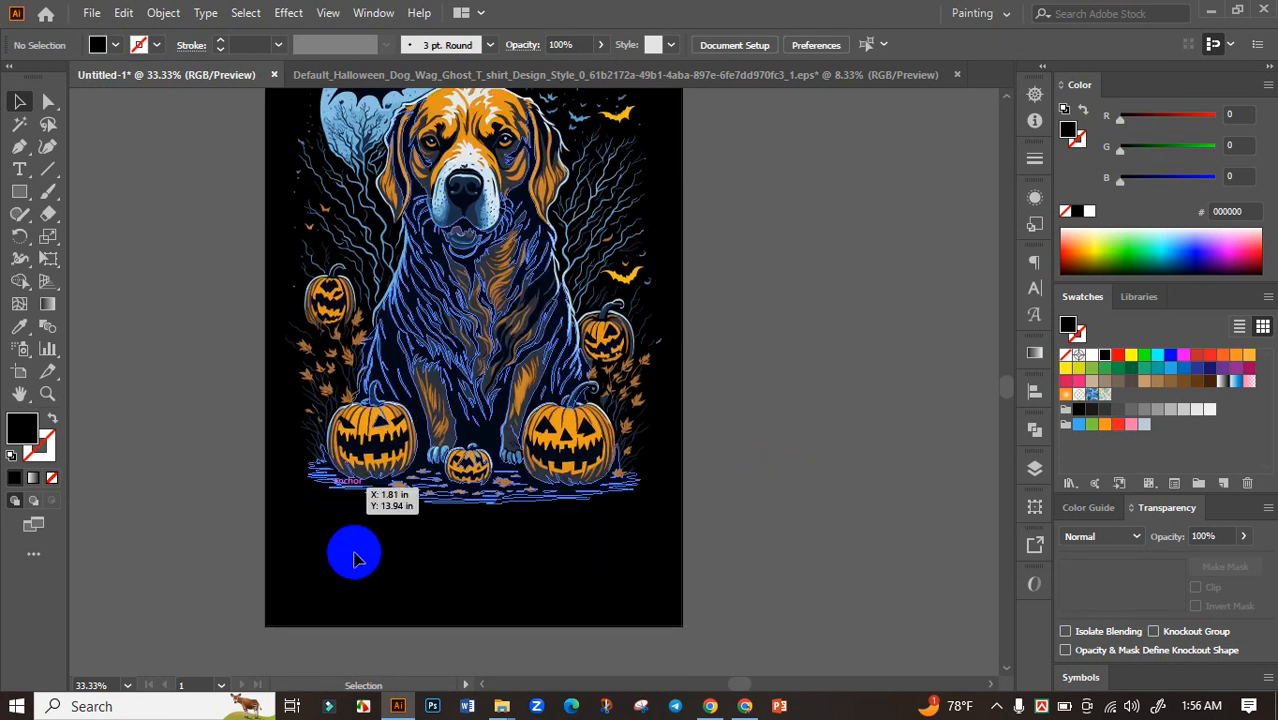
# Step: Switch to ChatGPT in the browser and copy the slogan "Wag or Treat" from the list of T-shirt texts
pyautogui.click(740, 706)
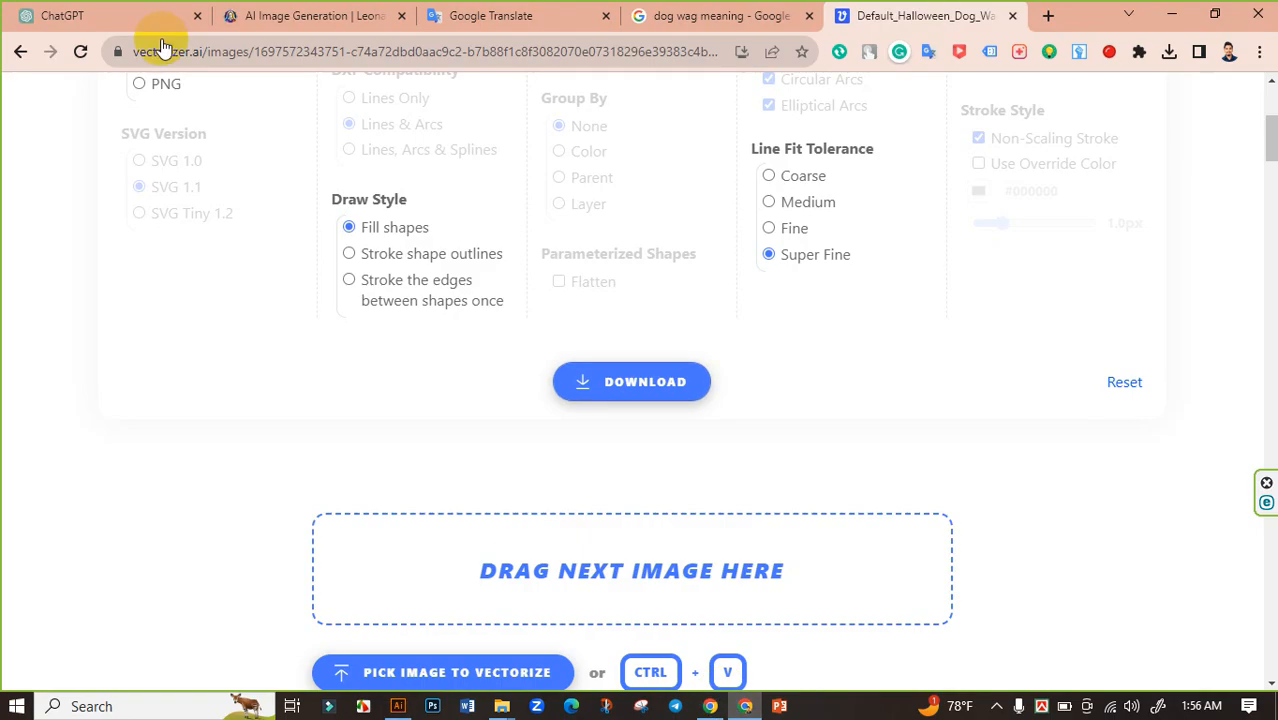
pyautogui.click(97, 8)
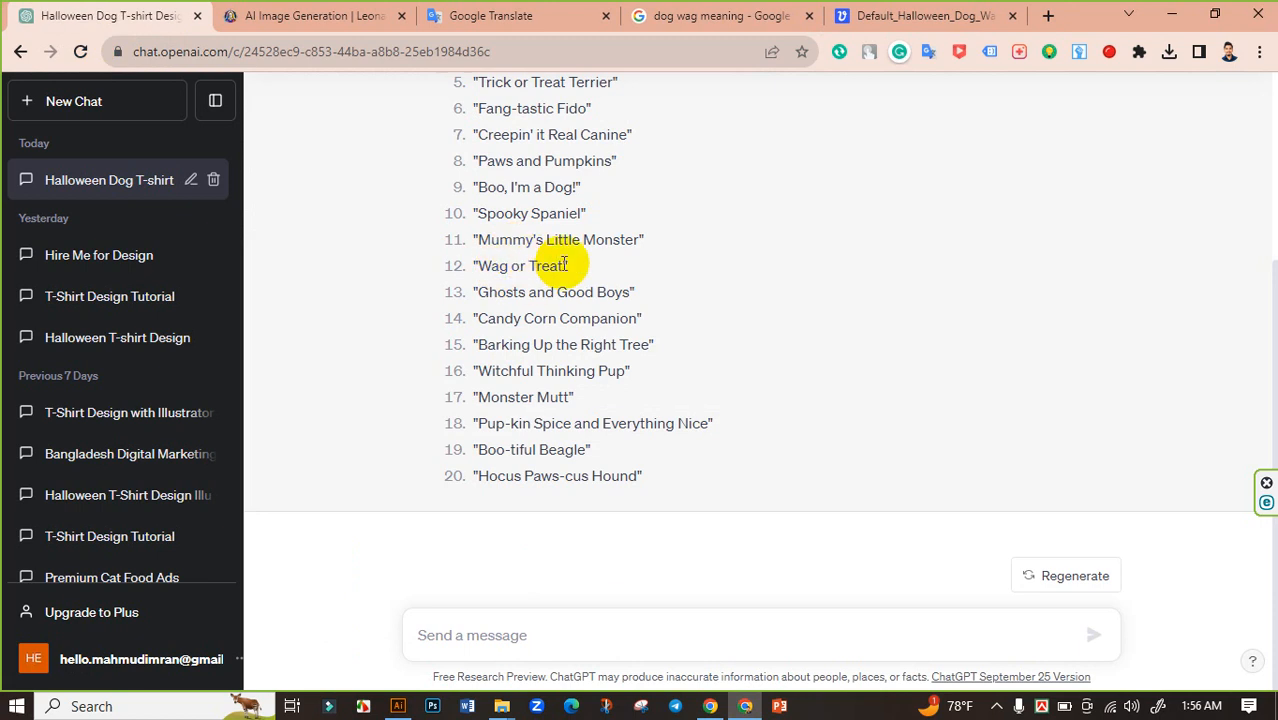
pyautogui.moveTo(563, 266); pyautogui.dragTo(482, 265)
pyautogui.rightClick(506, 266)
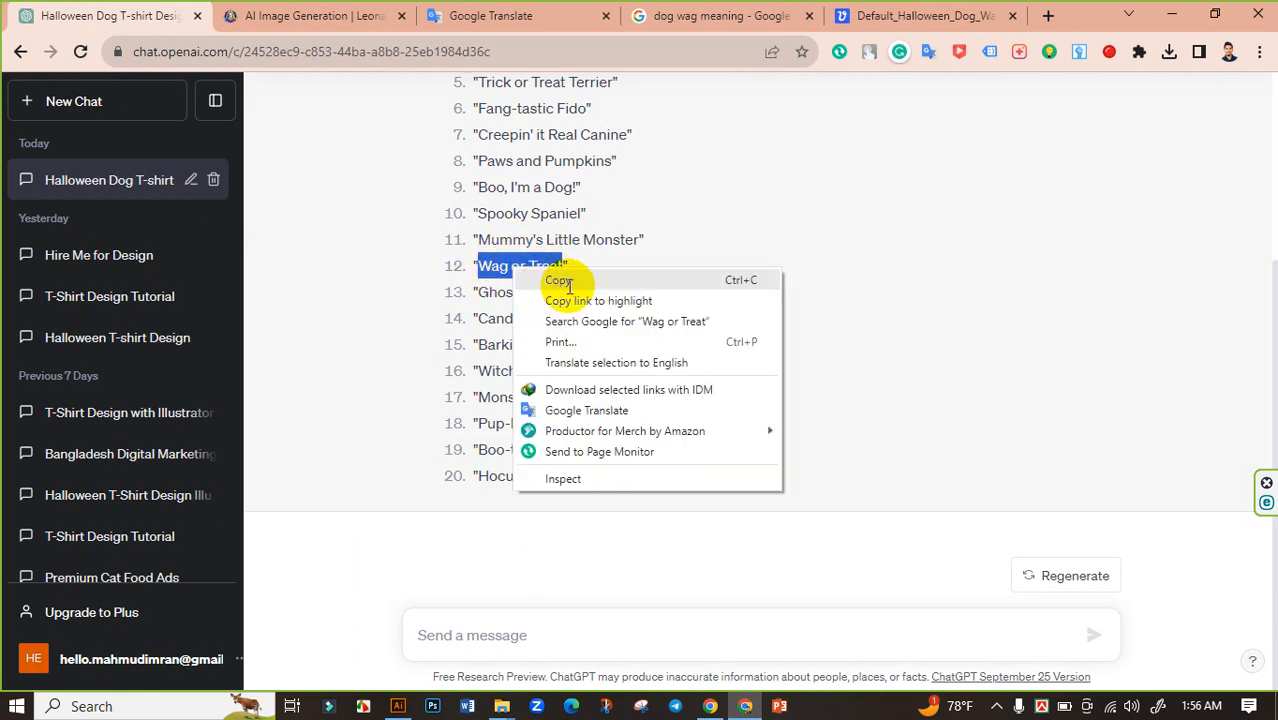
pyautogui.click(553, 277)
pyautogui.scroll(3, 698, 327)
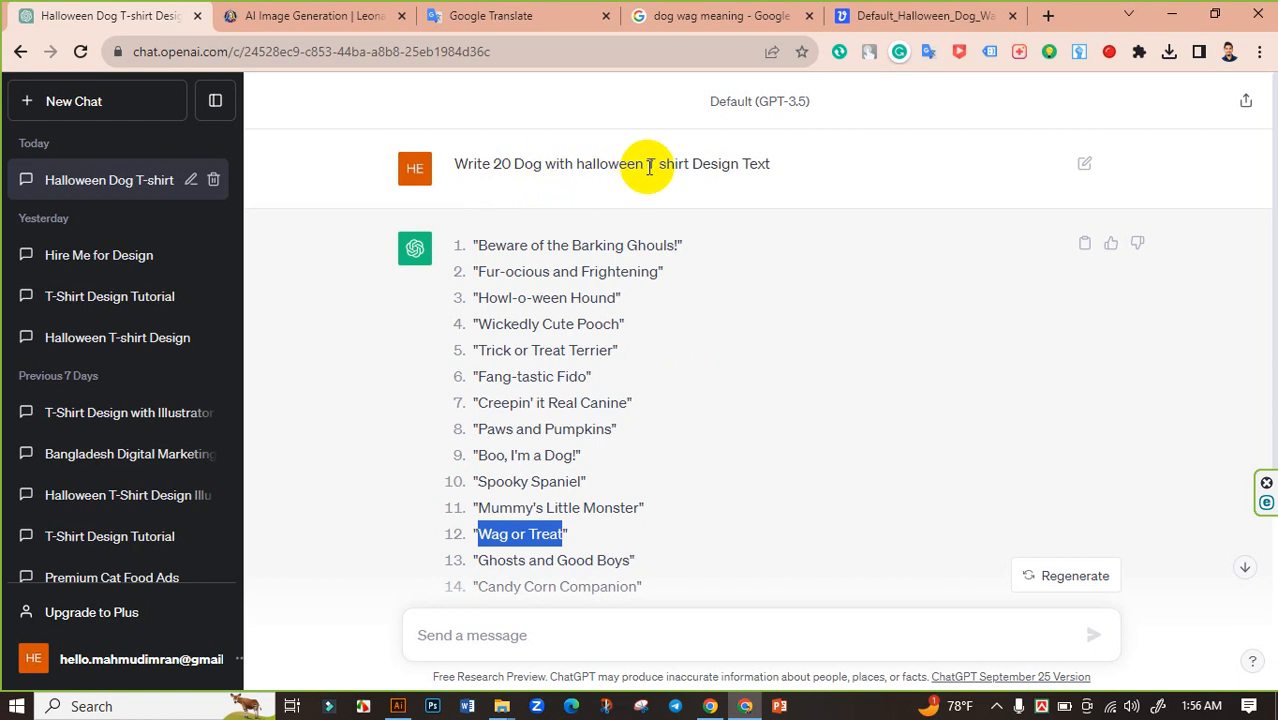
pyautogui.scroll(-1, 662, 322)
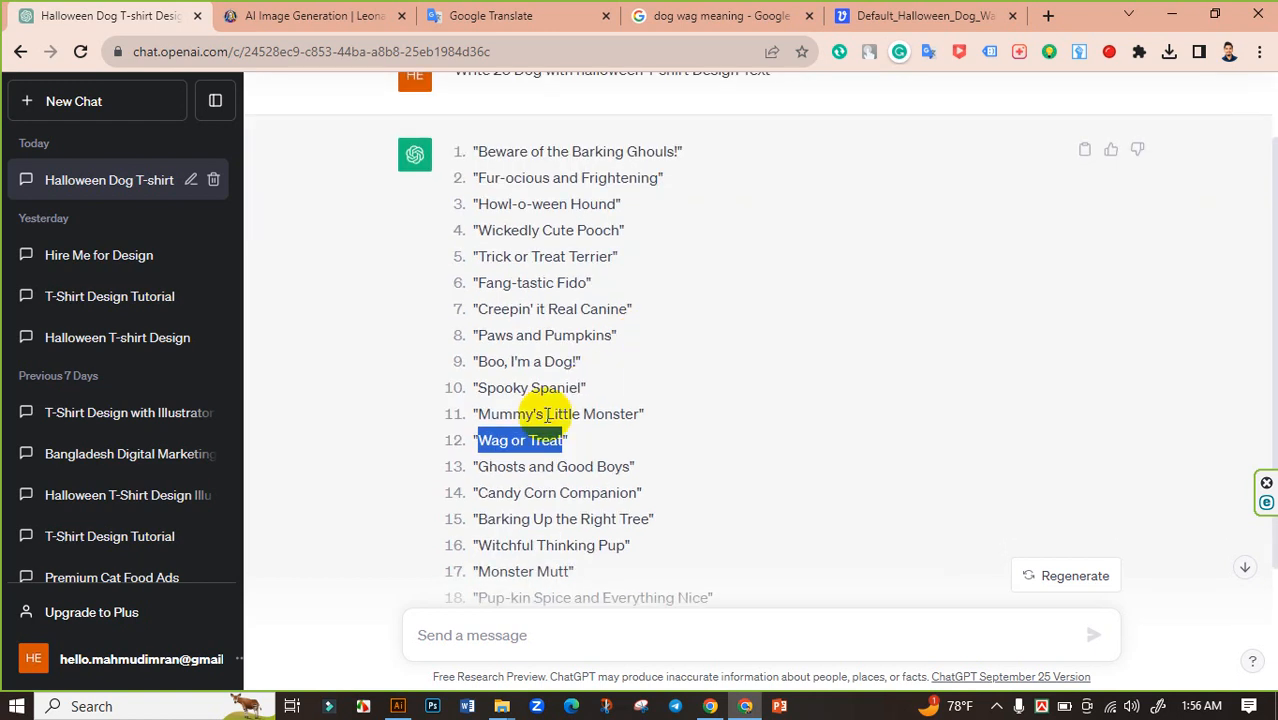
pyautogui.rightClick(555, 447)
pyautogui.click(572, 454)
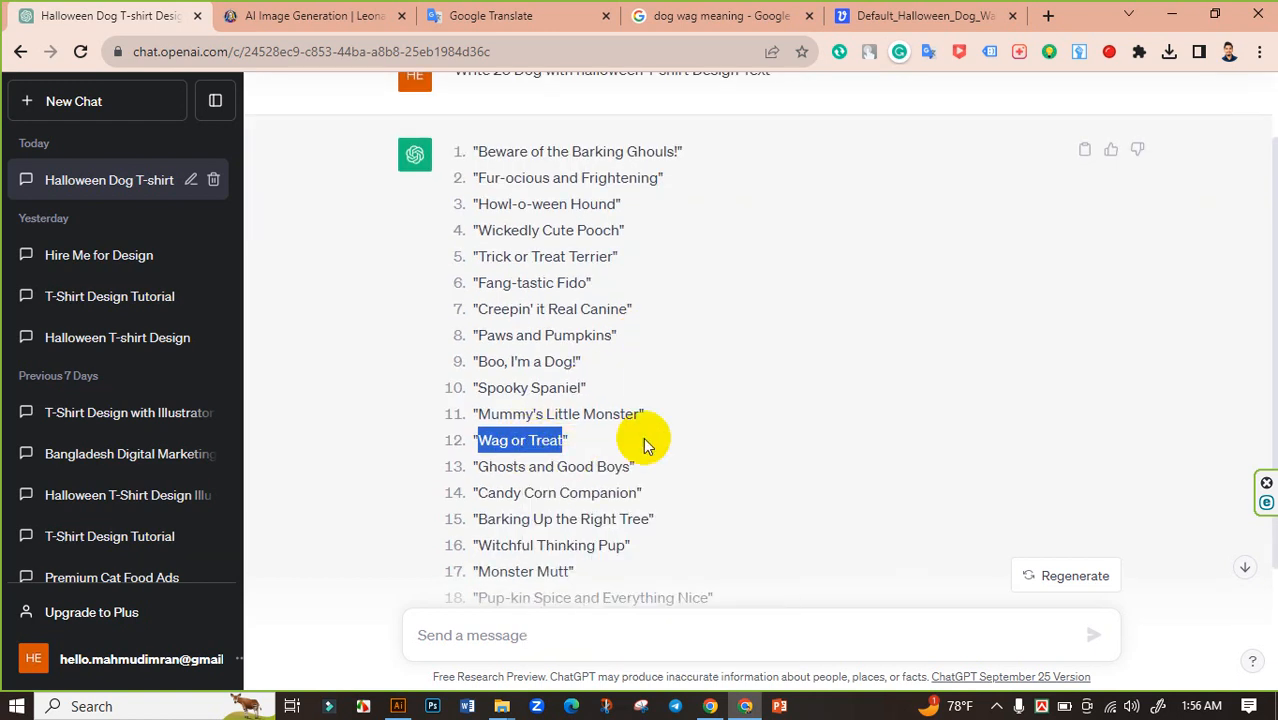
pyautogui.scroll(1, 682, 436)
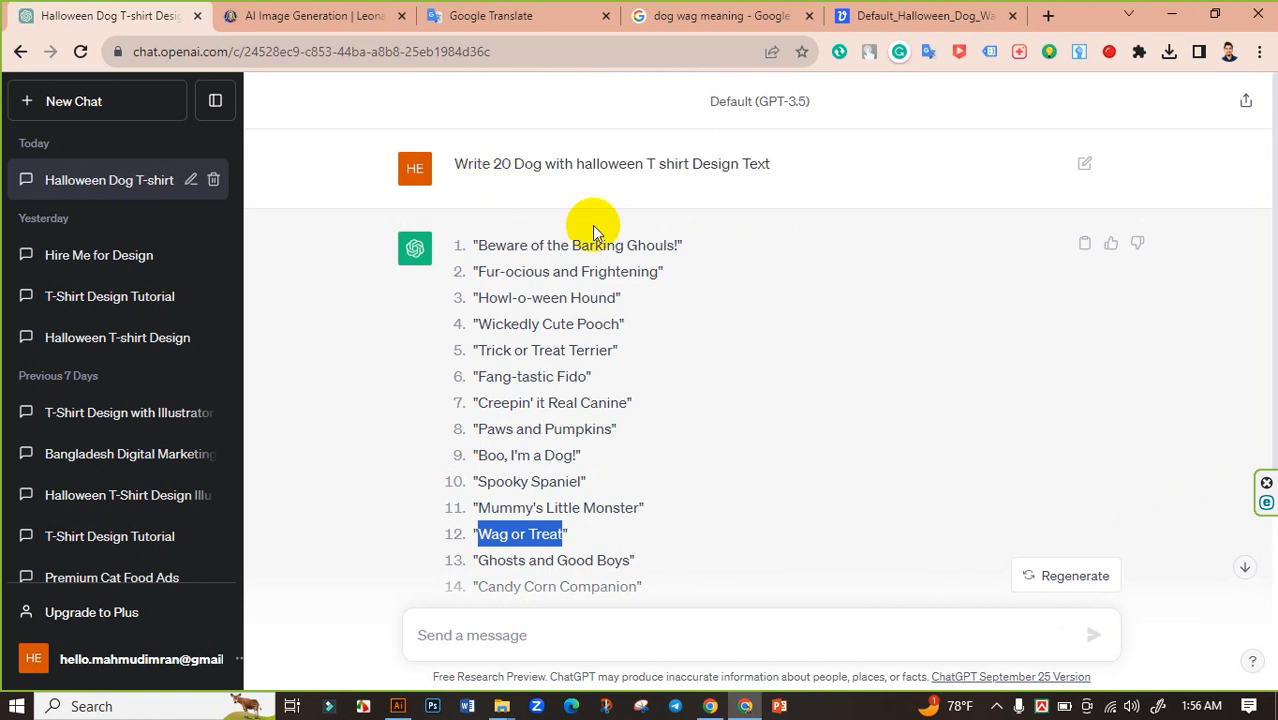
pyautogui.scroll(-2, 598, 393)
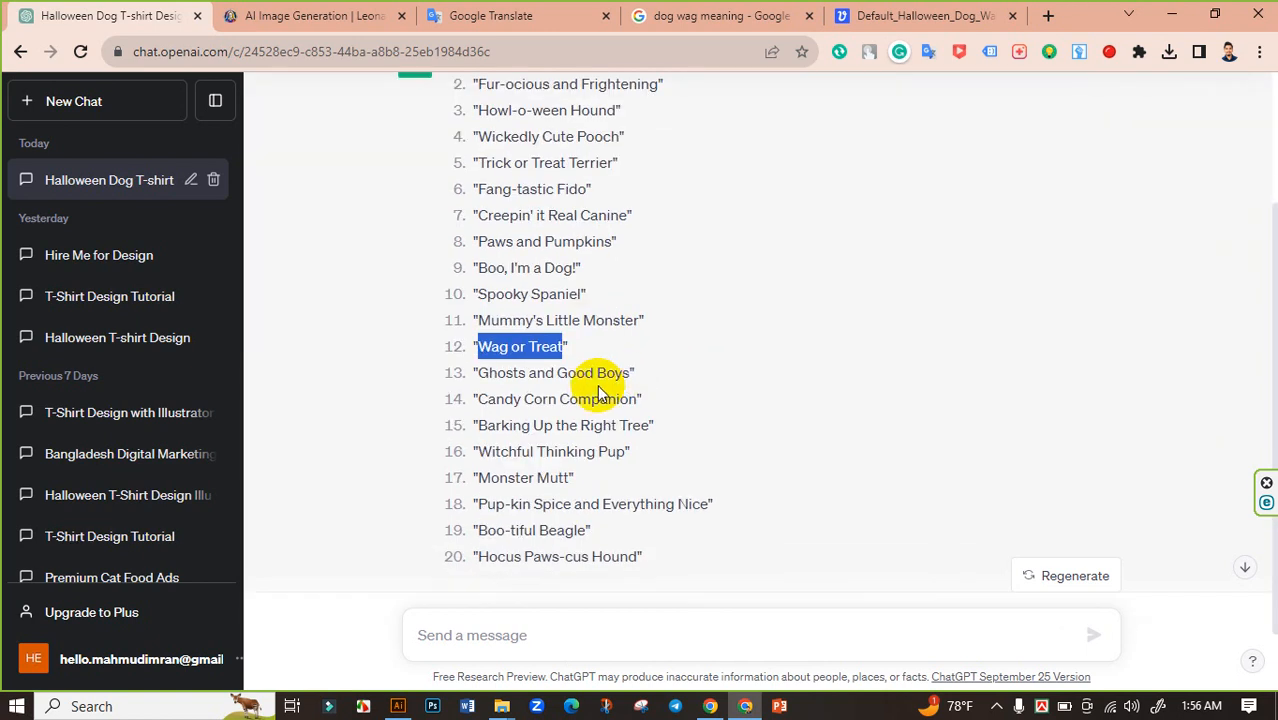
# Step: Switch to Illustrator and add the slogan "Wag or Treat" as point text beside the black artboard
pyautogui.click(398, 706)
pyautogui.moveTo(505, 436); pyautogui.dragTo(574, 272)
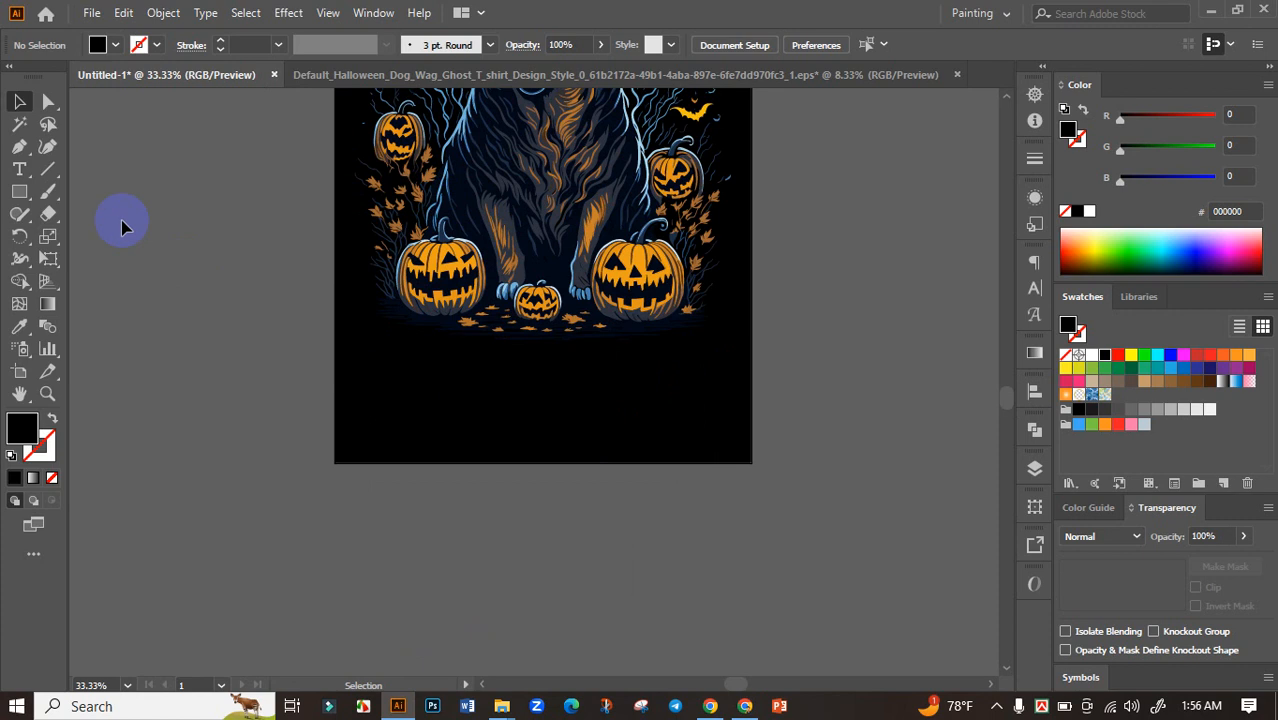
pyautogui.click(173, 424)
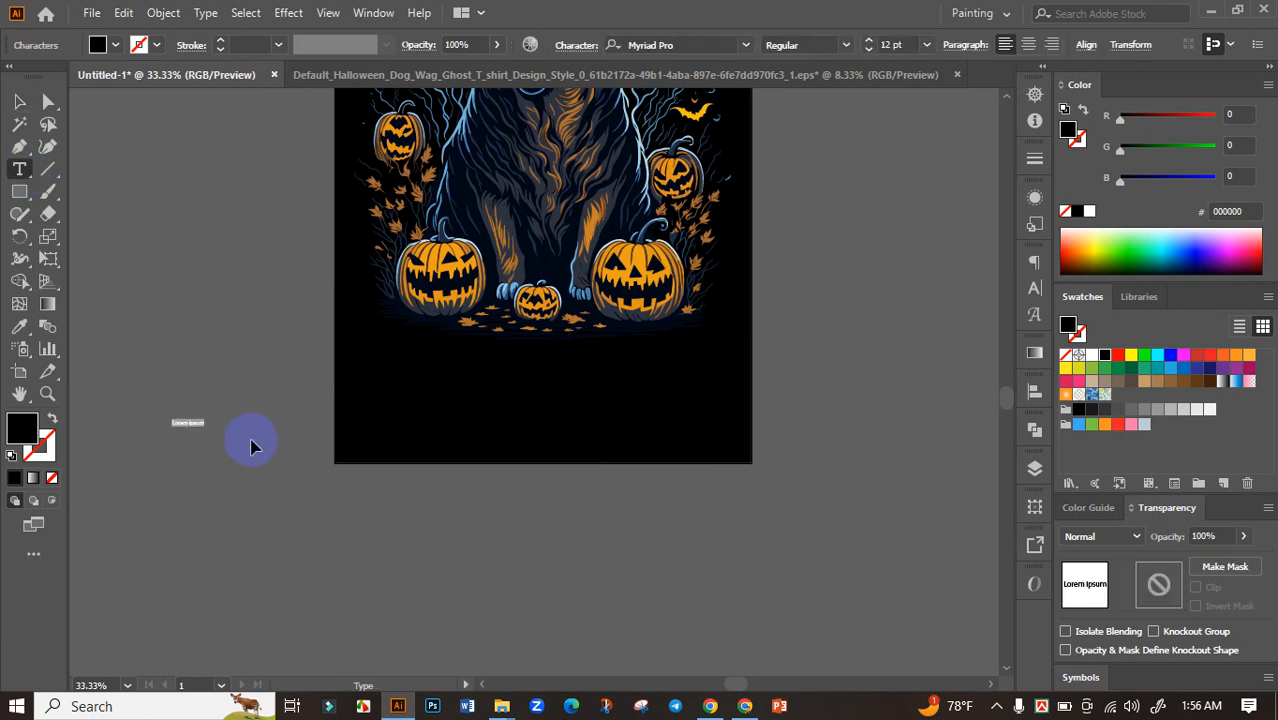
pyautogui.write('Wag or Treat')
pyautogui.click(19, 101)
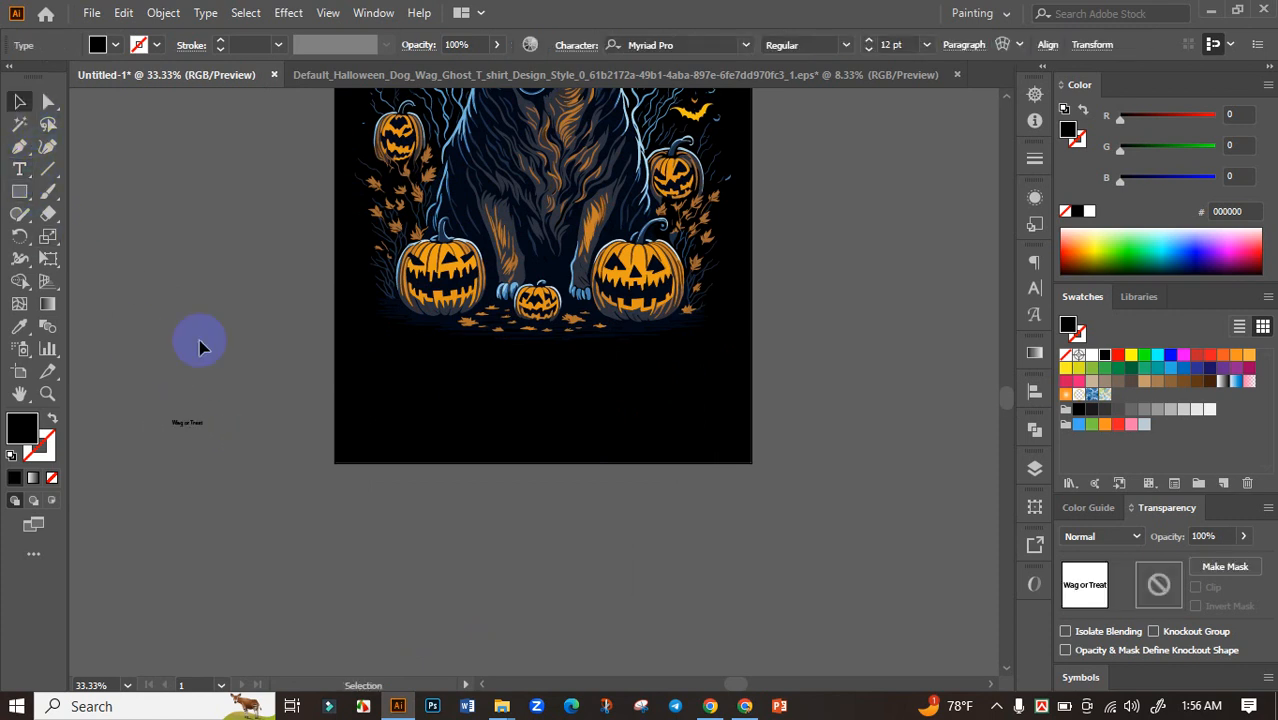
# Step: Enlarge the slogan to about 193 pt, place it below the artboard, and set it in all caps
pyautogui.moveTo(277, 483); pyautogui.dragTo(665, 520)
pyautogui.moveTo(610, 442); pyautogui.dragTo(512, 565)
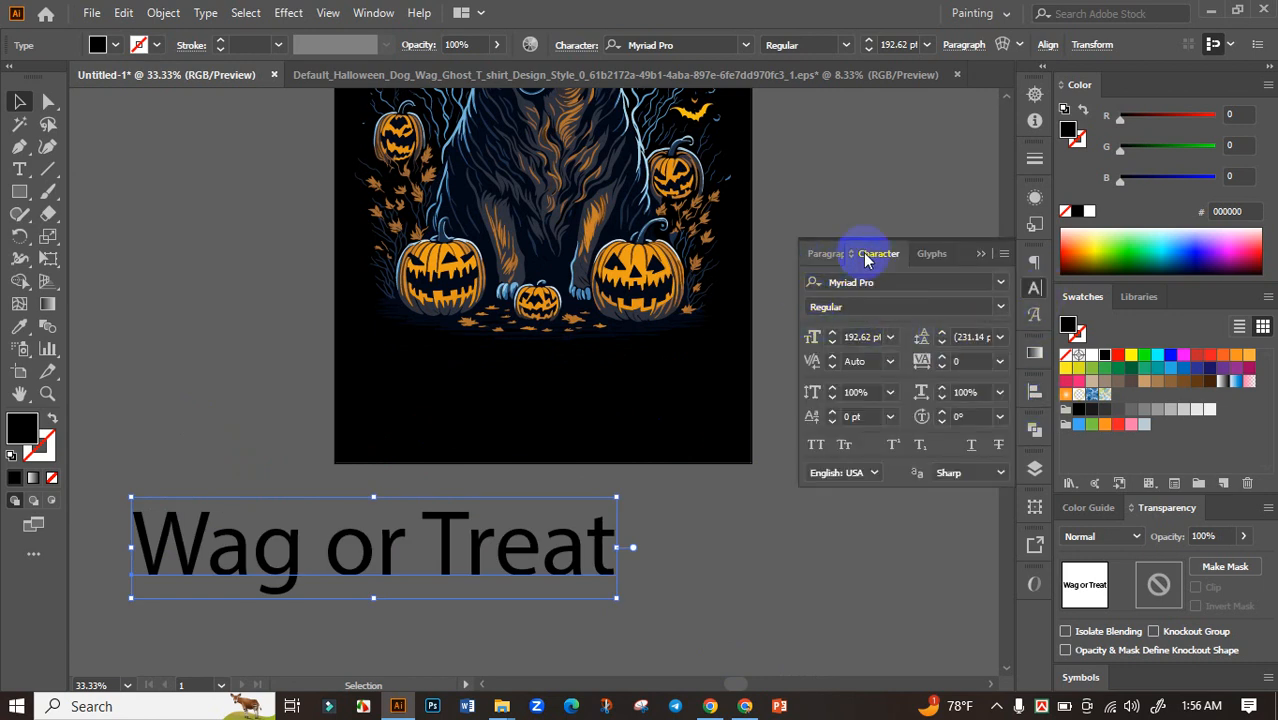
pyautogui.click(816, 445)
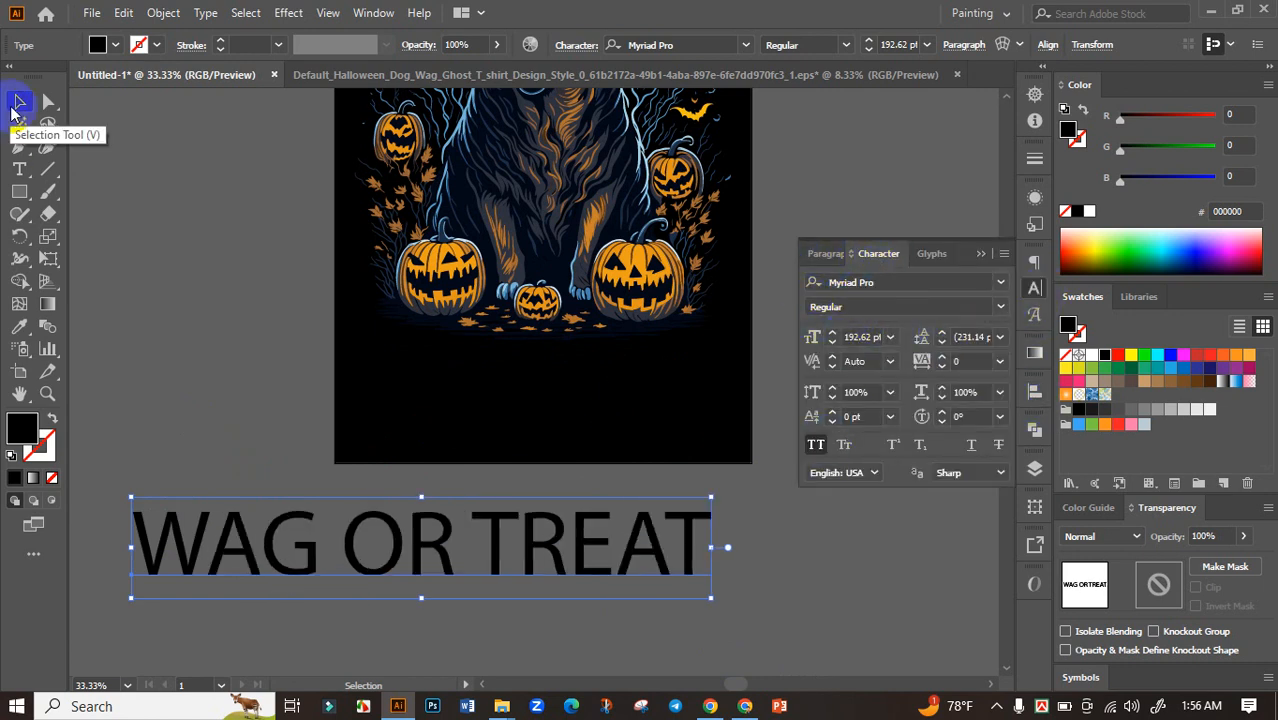
# Step: Browse the fonts previewed on the slogan and set its font to Bowlby One SC Regular
pyautogui.click(745, 45)
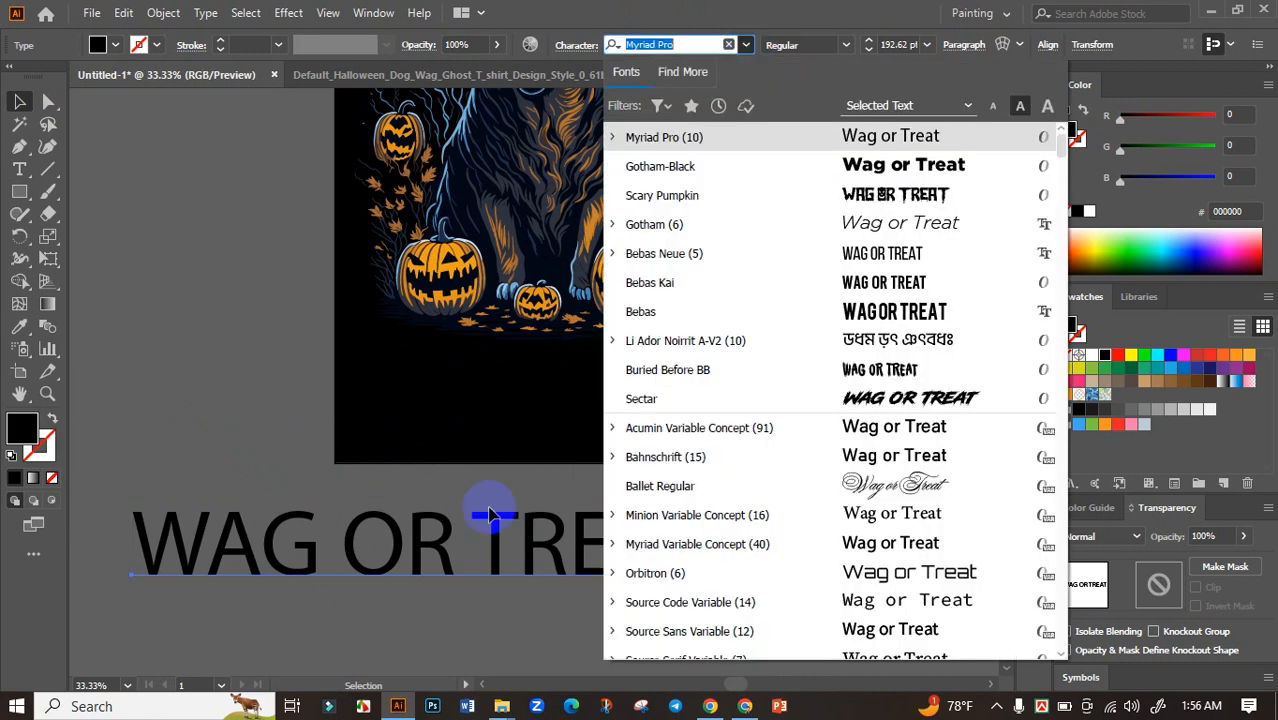
pyautogui.click(479, 562)
pyautogui.click(742, 45)
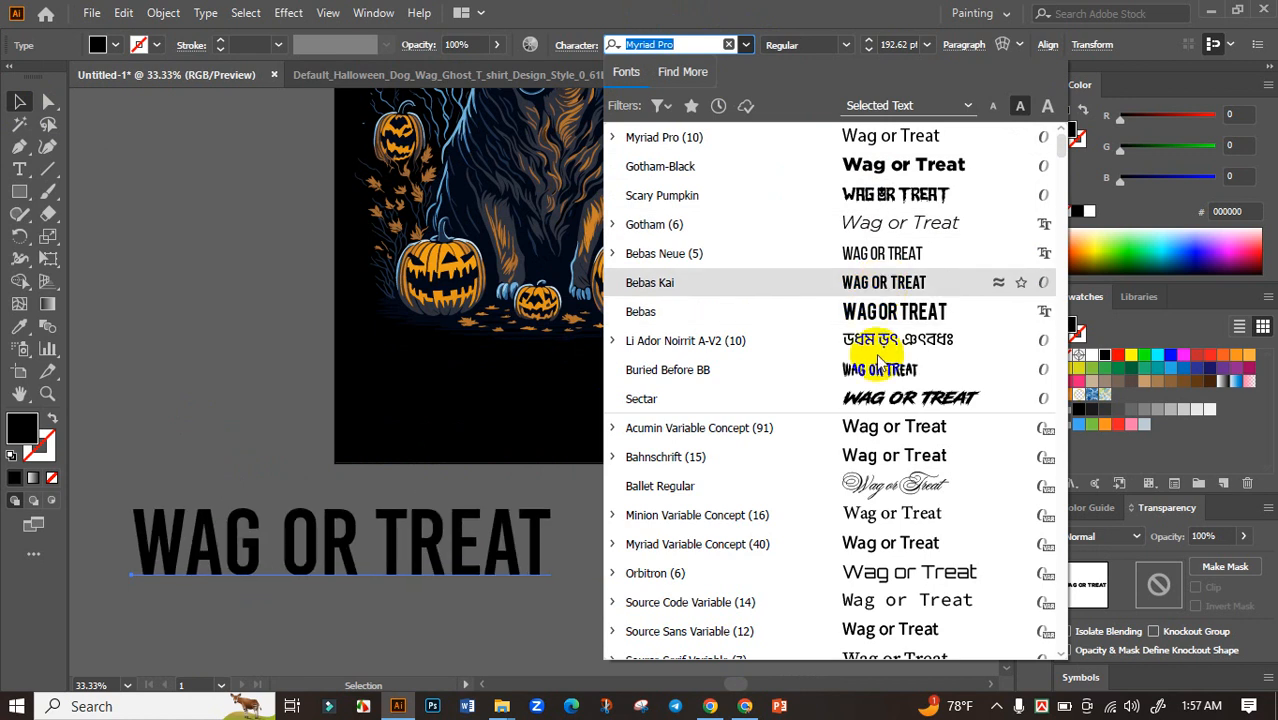
pyautogui.scroll(-2, 878, 400)
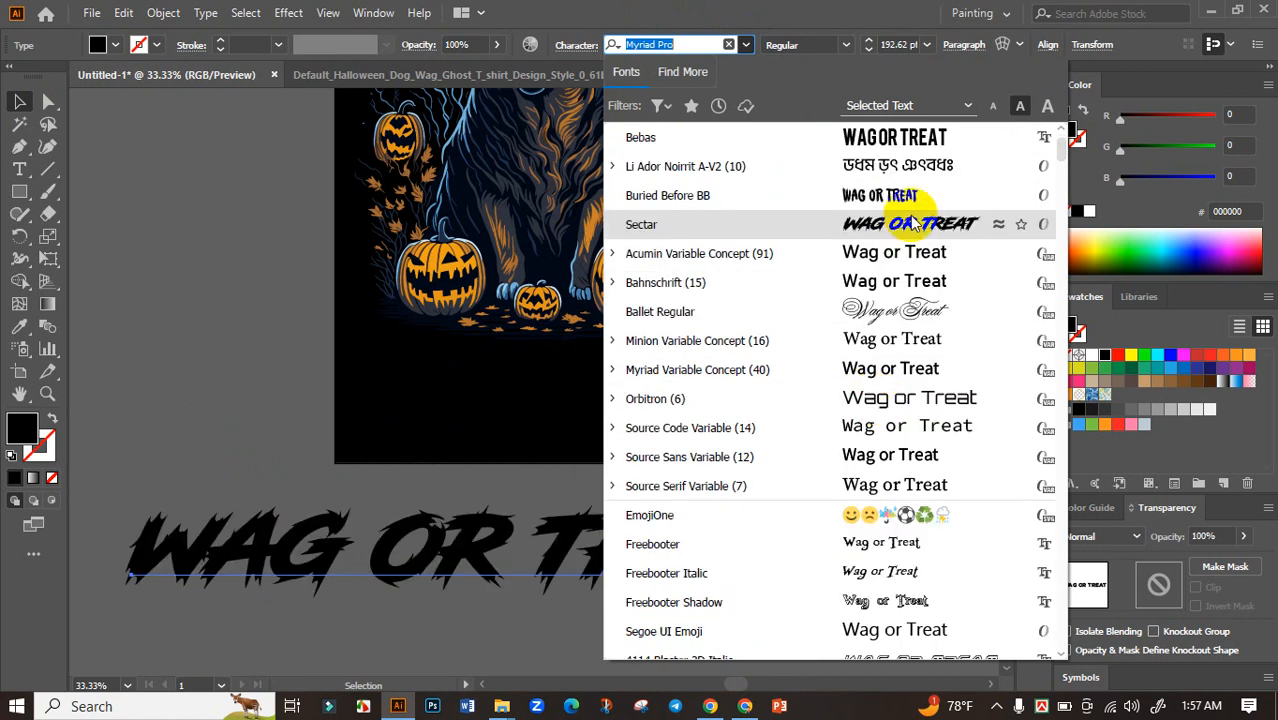
pyautogui.scroll(-4, 890, 400)
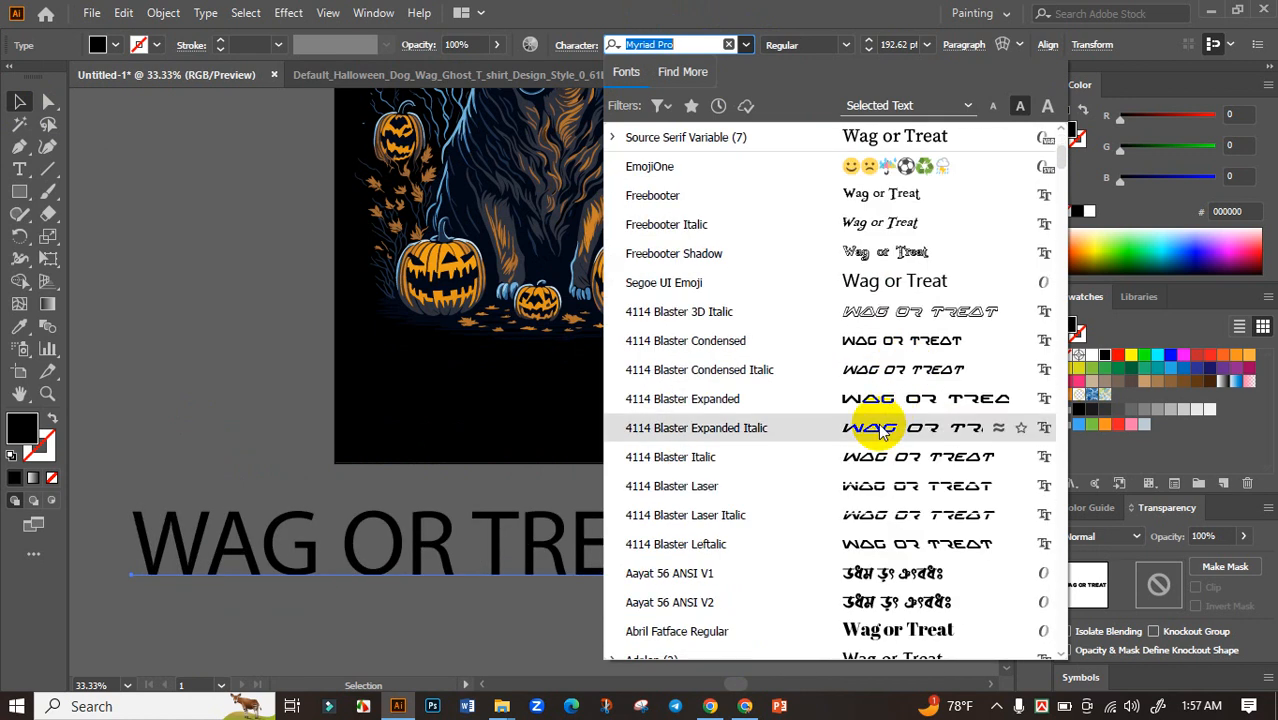
pyautogui.scroll(-7, 878, 430)
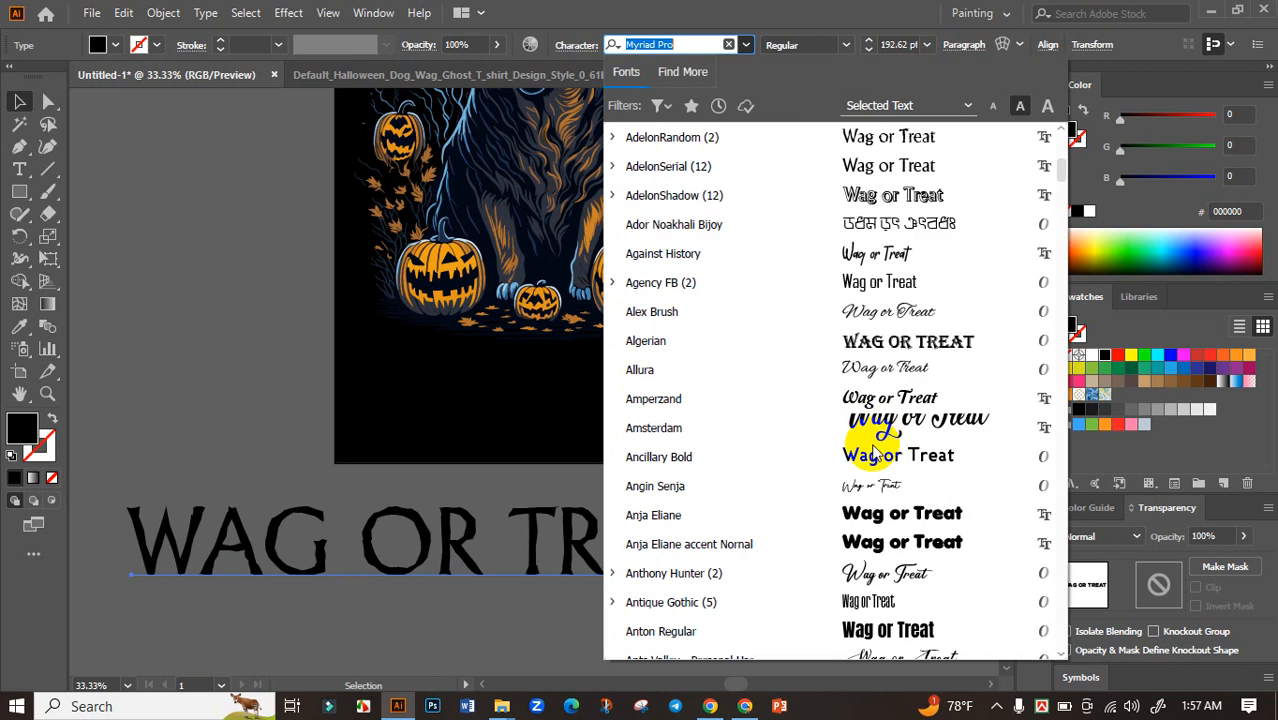
pyautogui.scroll(-1, 880, 445)
pyautogui.scroll(-2, 884, 465)
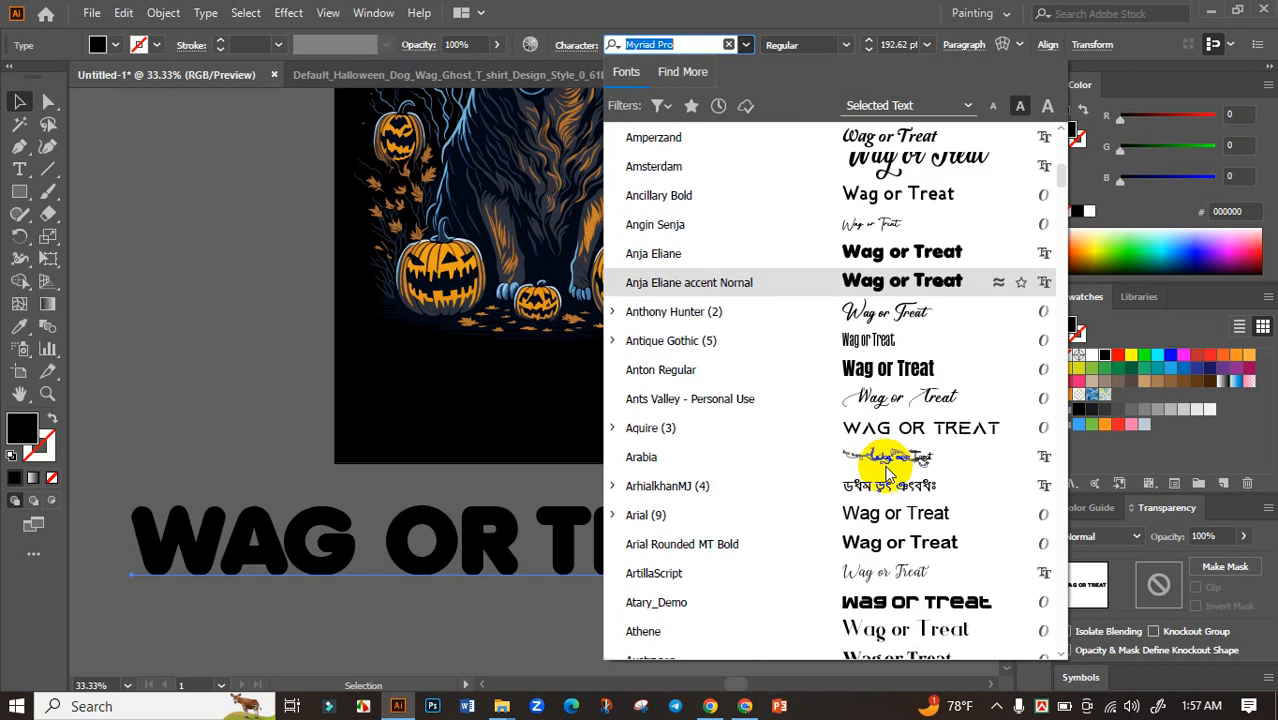
pyautogui.scroll(-2, 905, 480)
pyautogui.scroll(-3, 900, 447)
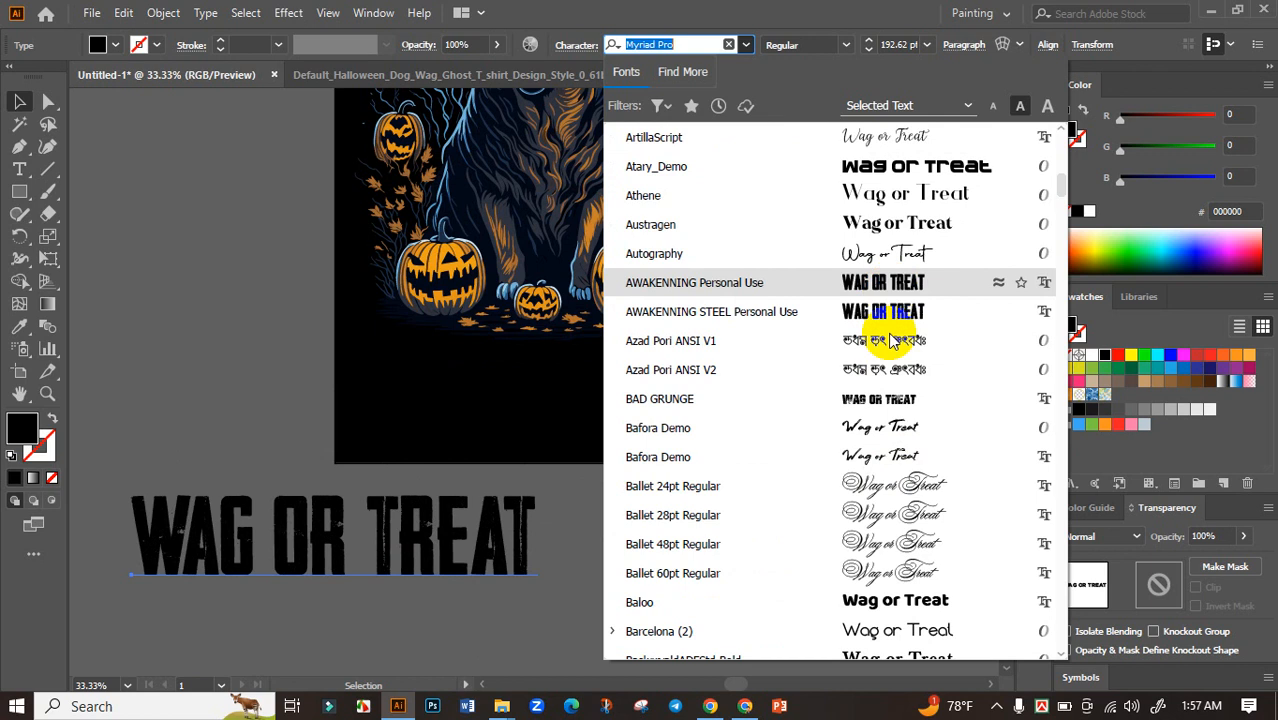
pyautogui.scroll(-3, 885, 400)
pyautogui.scroll(-2, 893, 457)
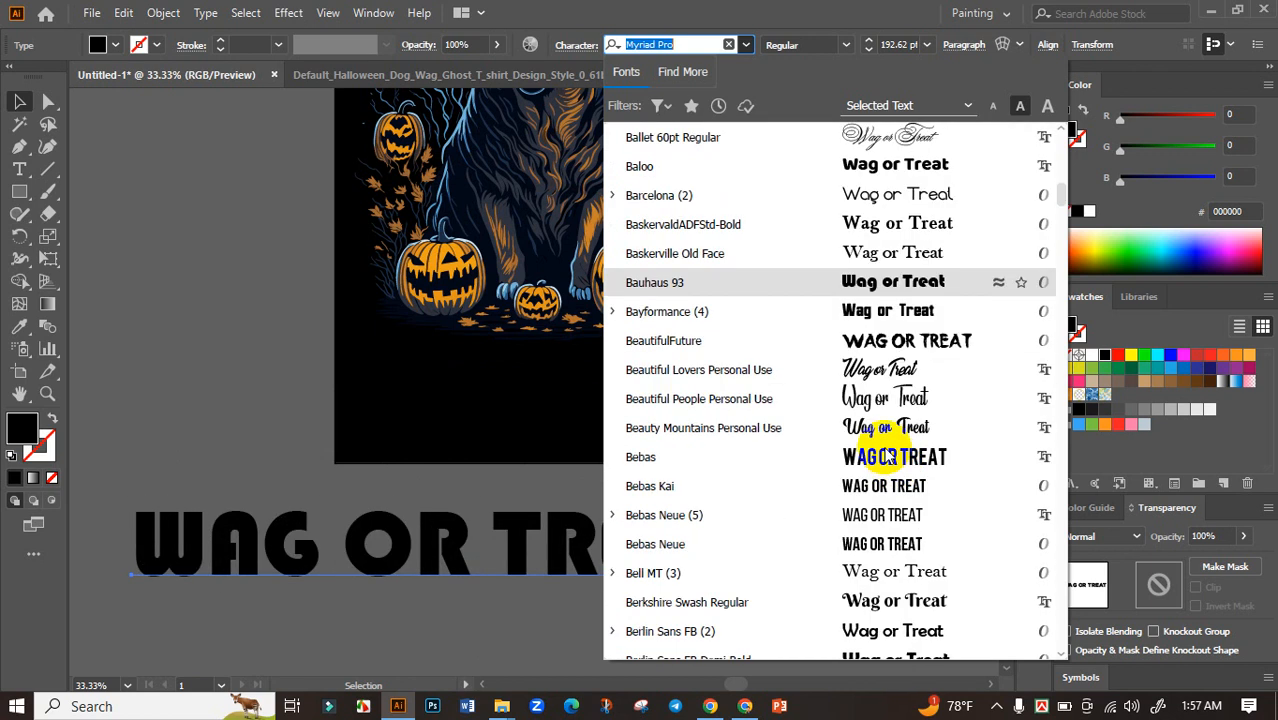
pyautogui.scroll(-2, 875, 460)
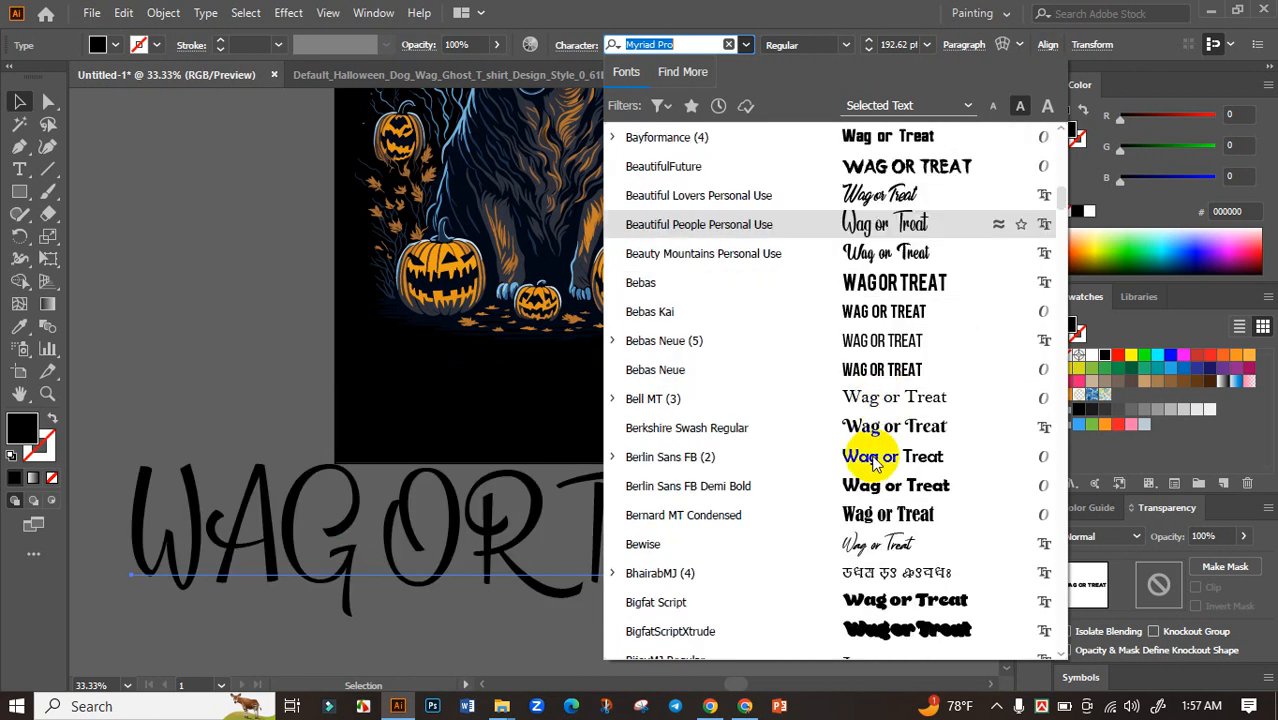
pyautogui.scroll(-2, 873, 462)
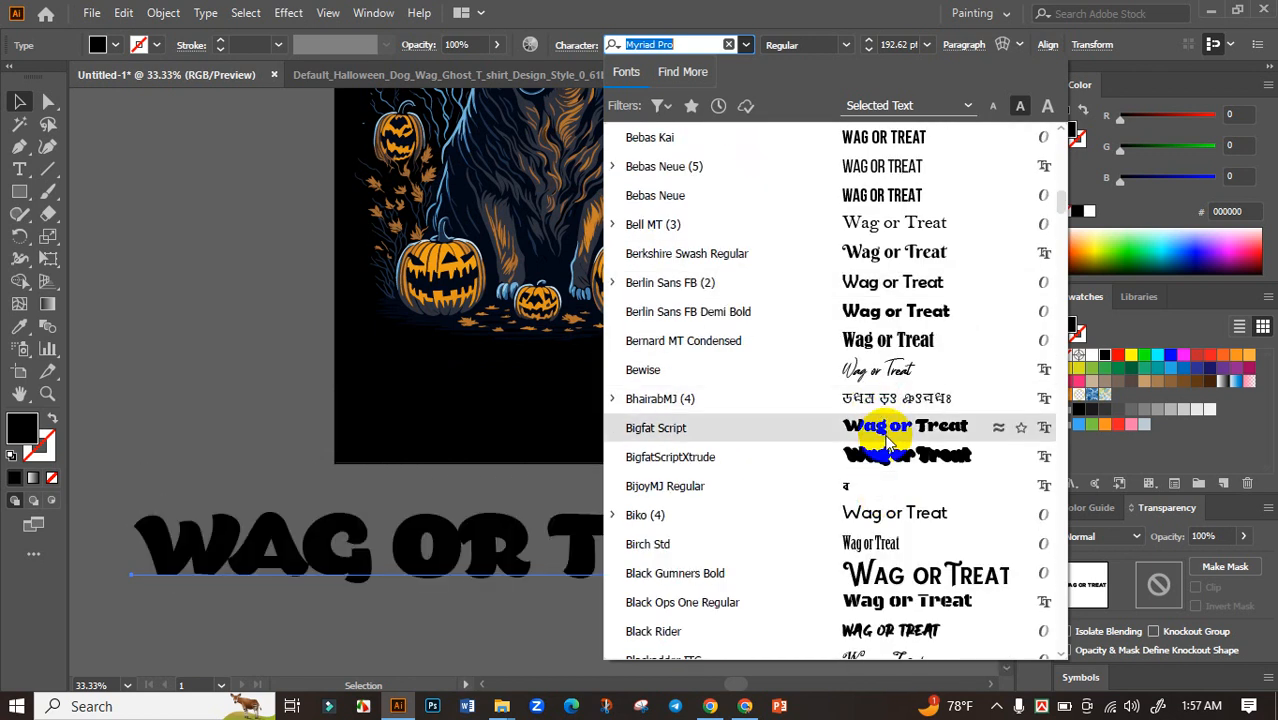
pyautogui.scroll(-3, 887, 443)
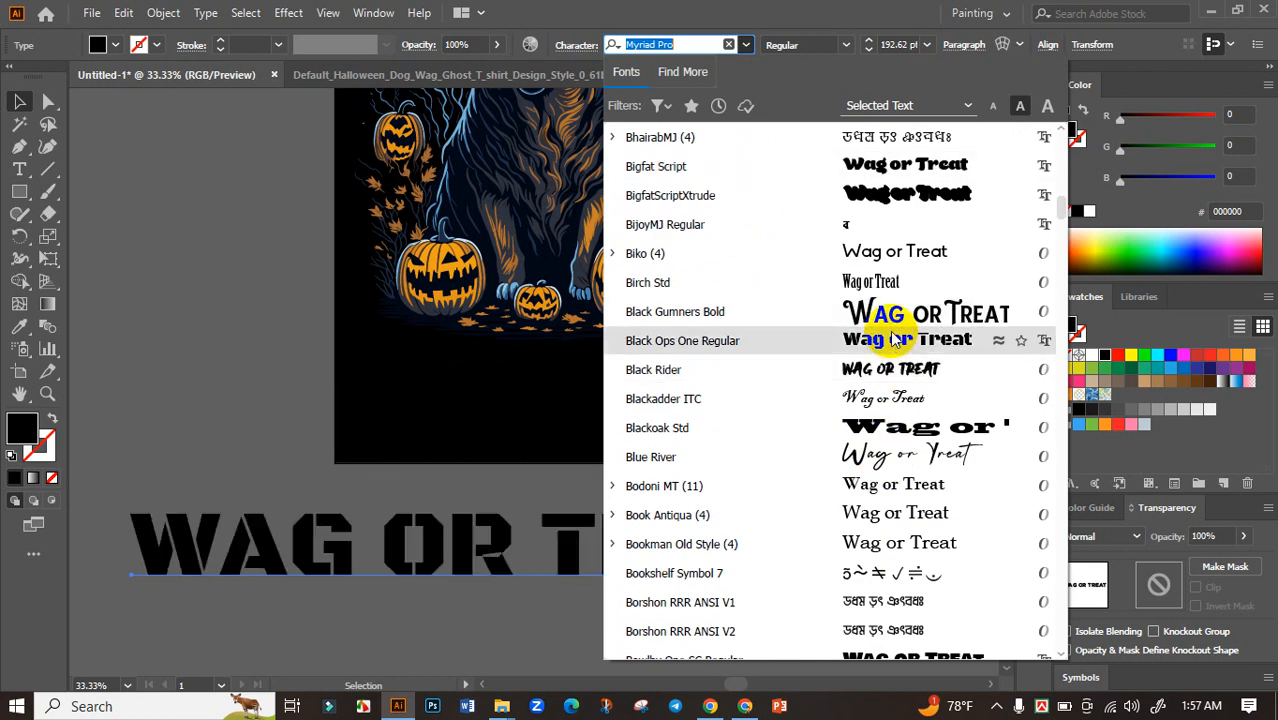
pyautogui.scroll(-3, 893, 365)
pyautogui.scroll(-2, 893, 422)
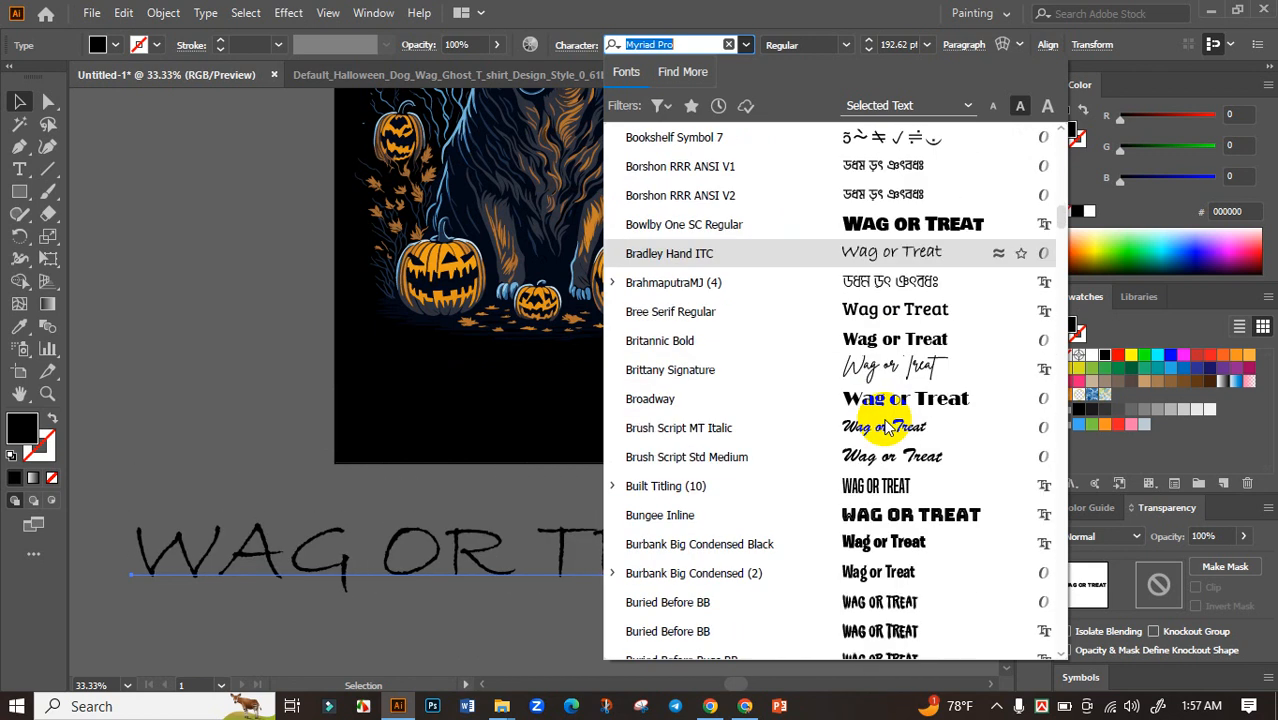
pyautogui.click(889, 226)
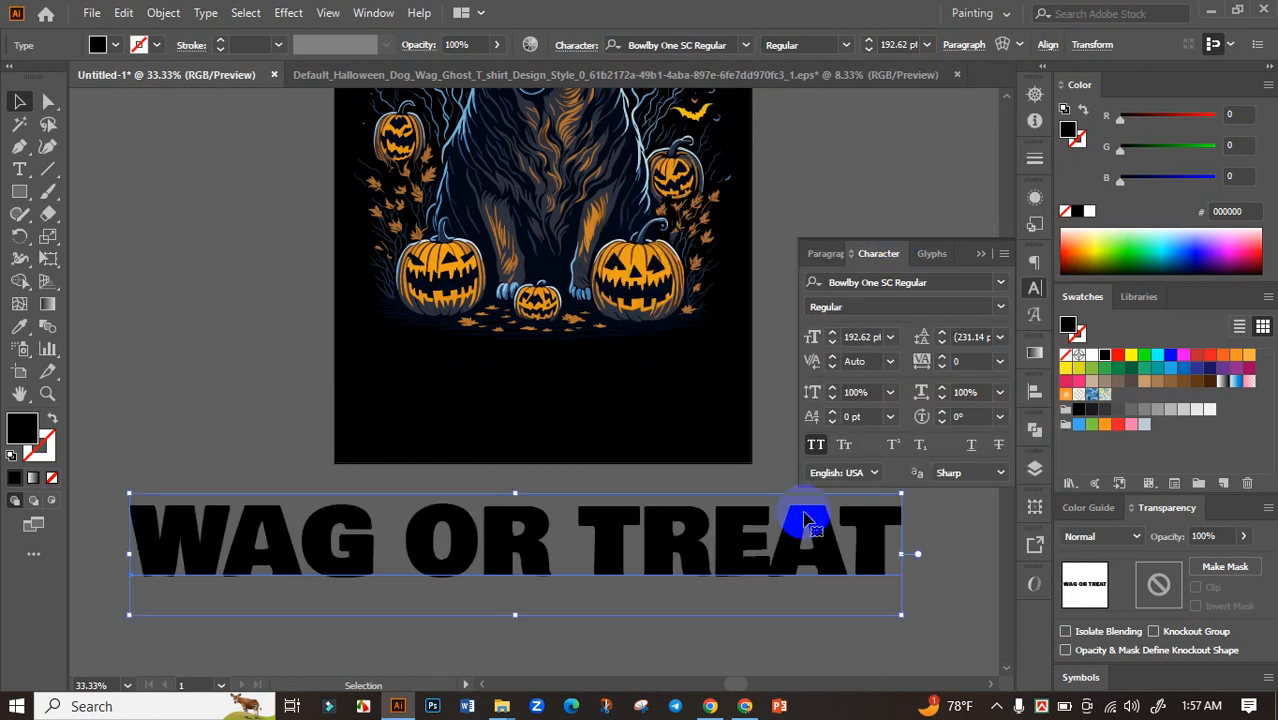
# Step: Scale the slogan down to about 85 pt, move it onto the artboard beneath the pumpkins, and color it white
pyautogui.moveTo(904, 556); pyautogui.dragTo(695, 580)
pyautogui.scroll(1, 600, 572)
pyautogui.moveTo(608, 528); pyautogui.dragTo(605, 325)
pyautogui.scroll(2, 650, 330)
pyautogui.click(1090, 355)
pyautogui.scroll(1, 507, 435)
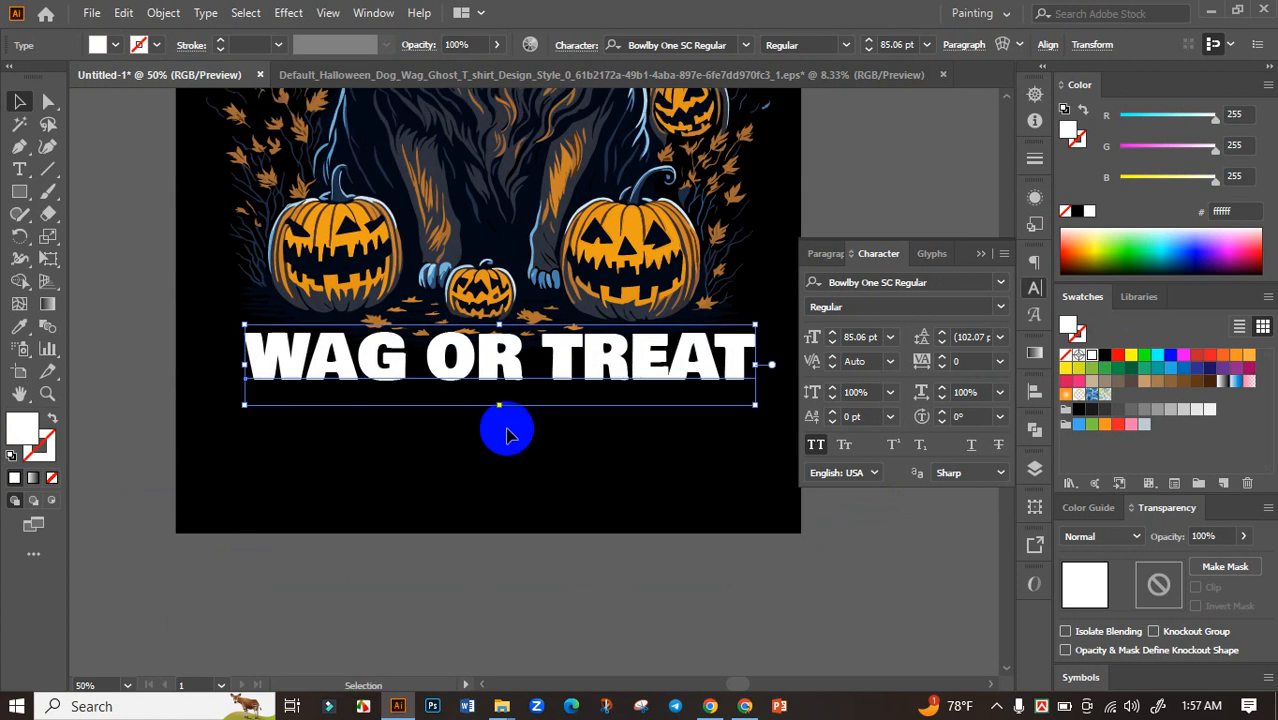
# Step: Stretch the white slogan vertically to about 112 pt without changing its width
pyautogui.moveTo(501, 408); pyautogui.dragTo(499, 430)
pyautogui.scroll(-3, 575, 440)
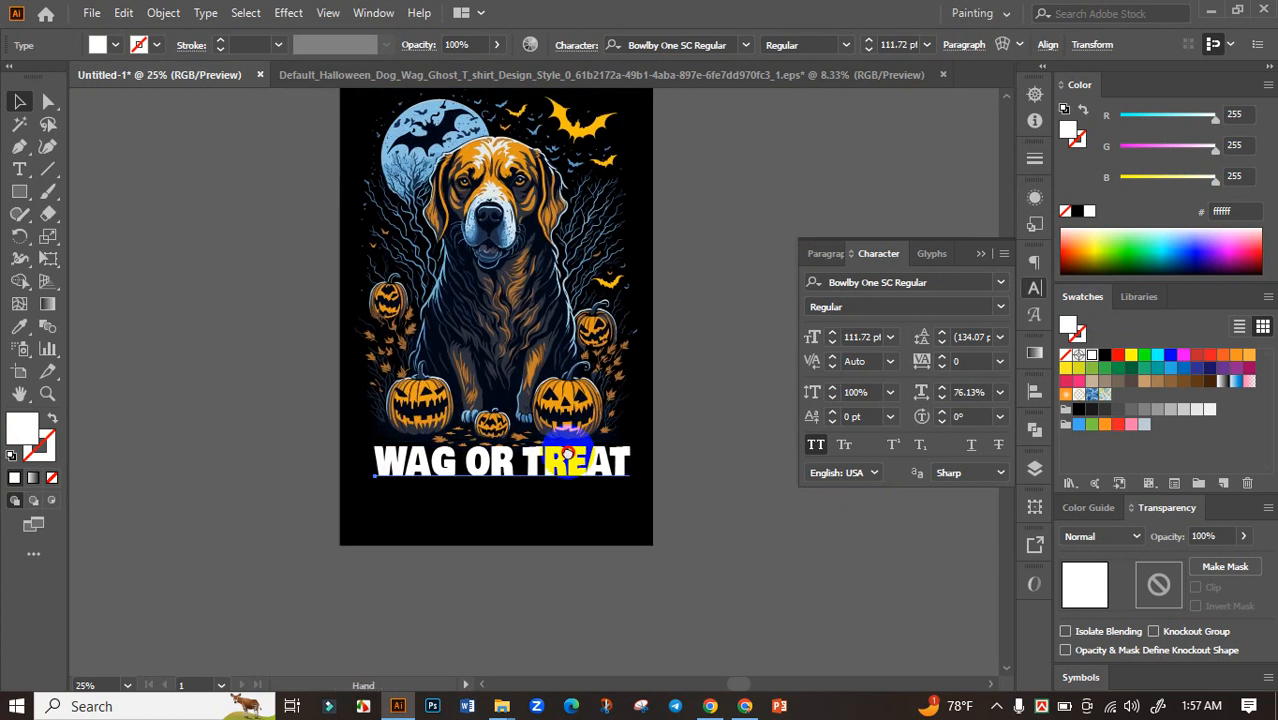
pyautogui.scroll(1, 580, 445)
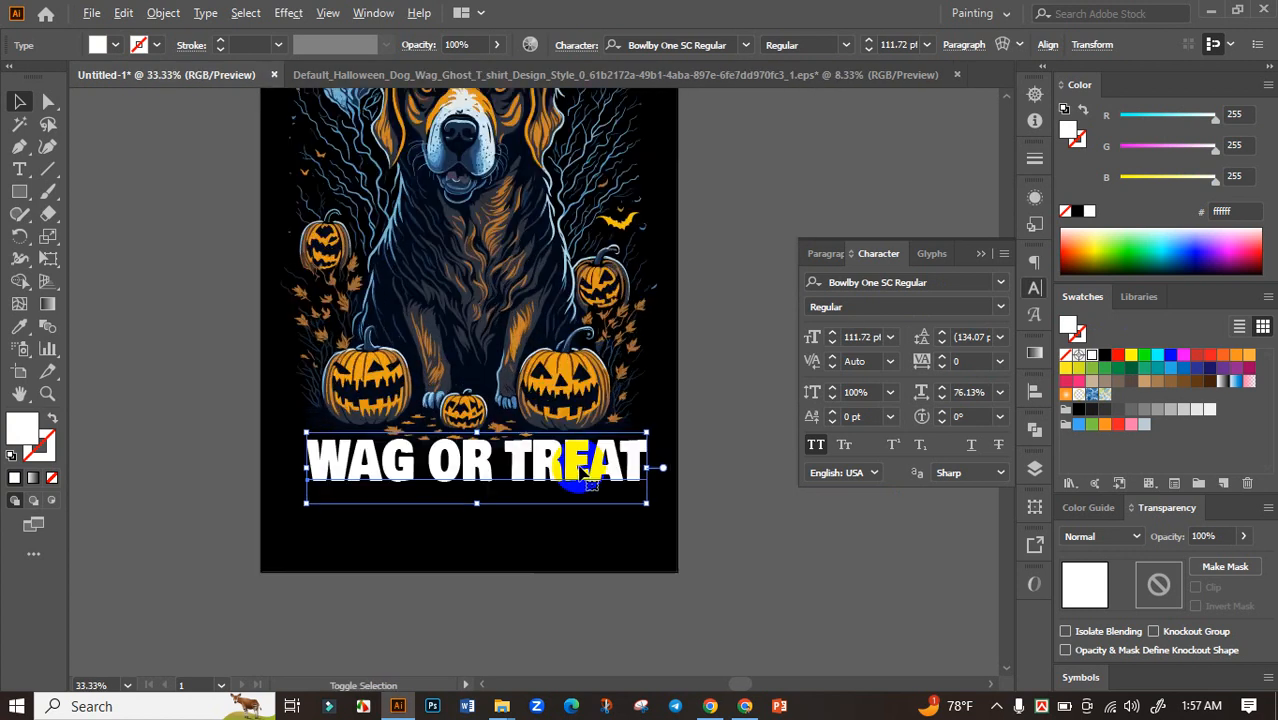
# Step: Warp the slogan with a horizontal Arc at -27% bend and move it up about 1.07 in, close beneath the pumpkins
pyautogui.click(1002, 45)
pyautogui.moveTo(1056, 358)
pyautogui.mouseDown()
pyautogui.moveTo(1027, 367)
pyautogui.moveTo(1038, 368)
pyautogui.mouseUp()
pyautogui.click(1088, 494)
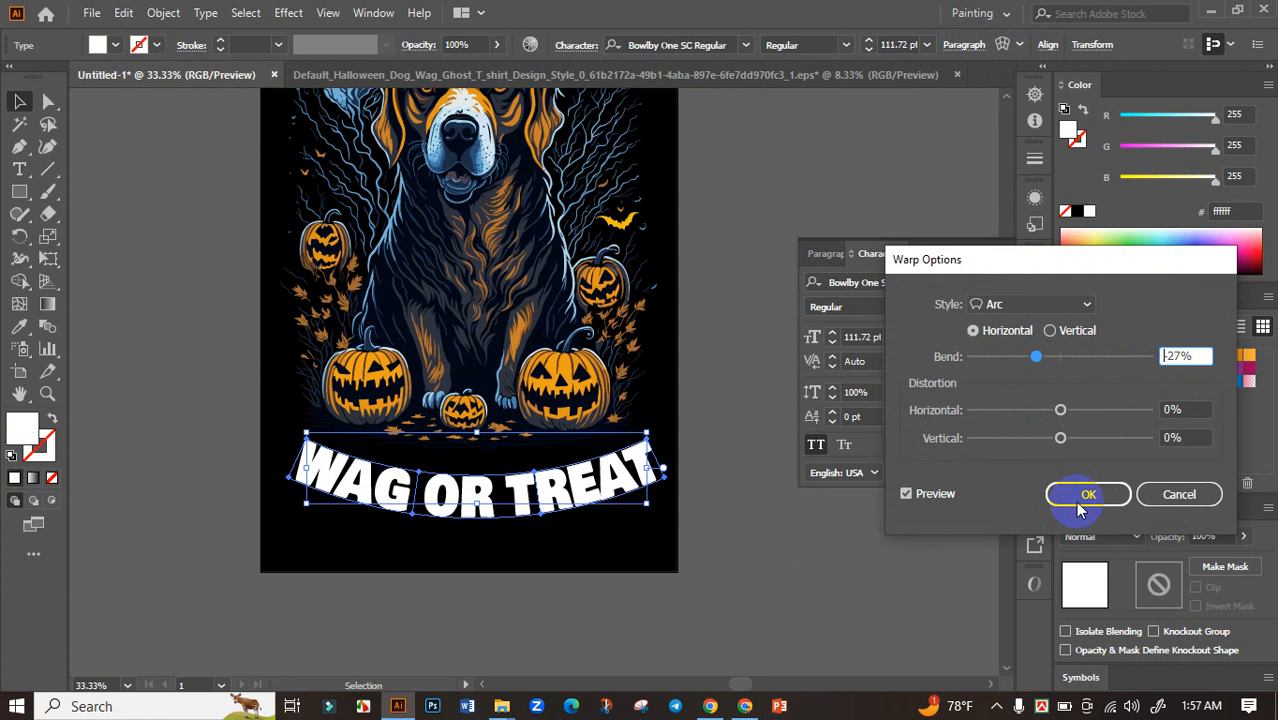
pyautogui.scroll(2, 487, 514)
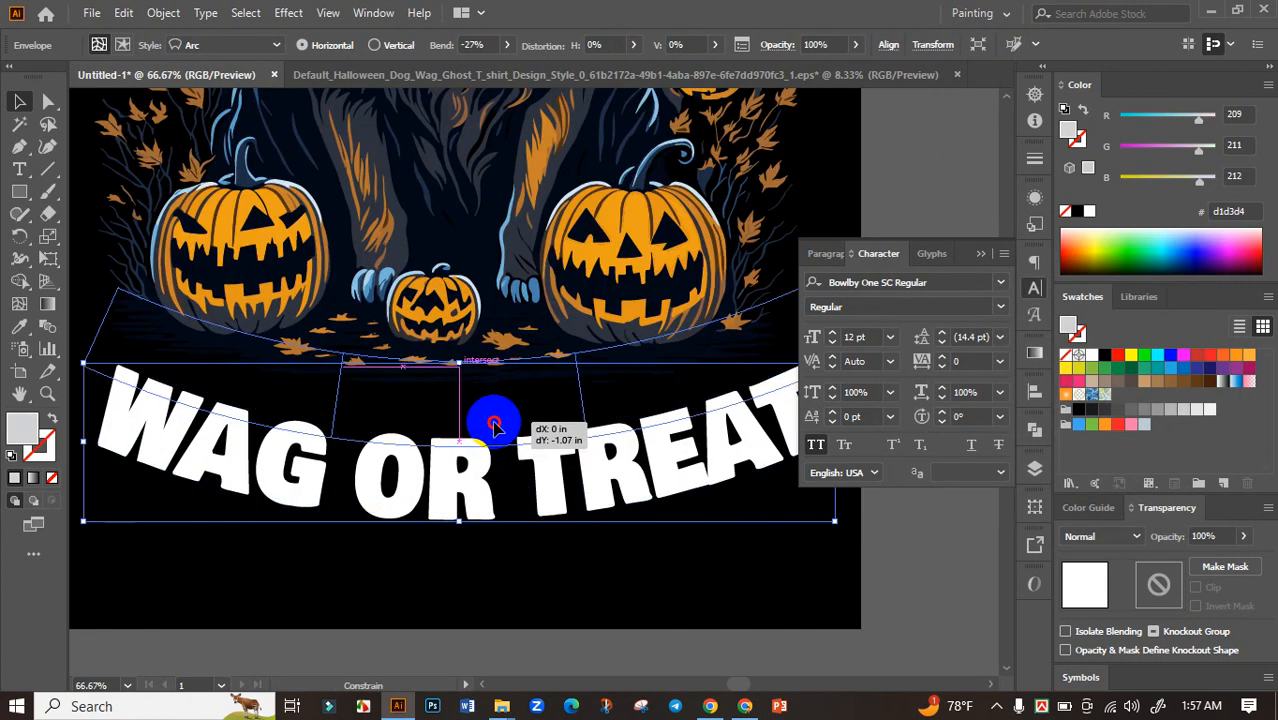
pyautogui.scroll(-3, 471, 424)
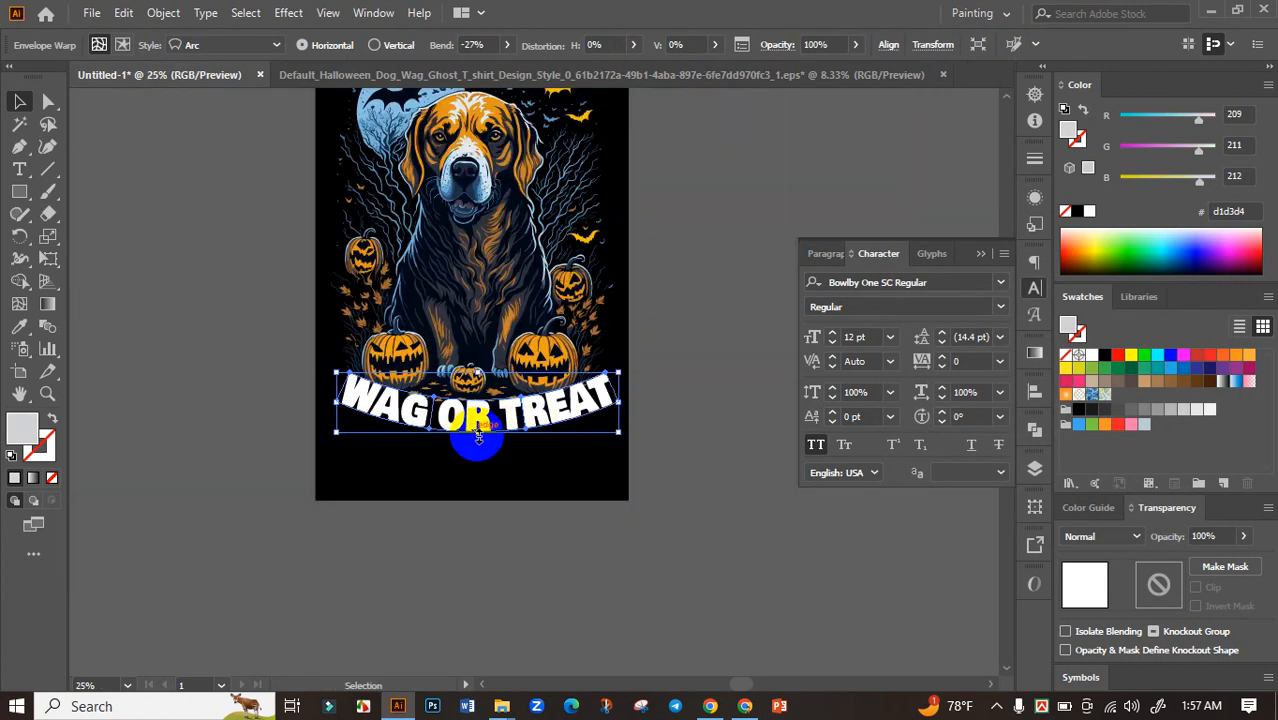
pyautogui.moveTo(479, 434); pyautogui.dragTo(479, 454)
pyautogui.hotkey('ctrl', 'z')
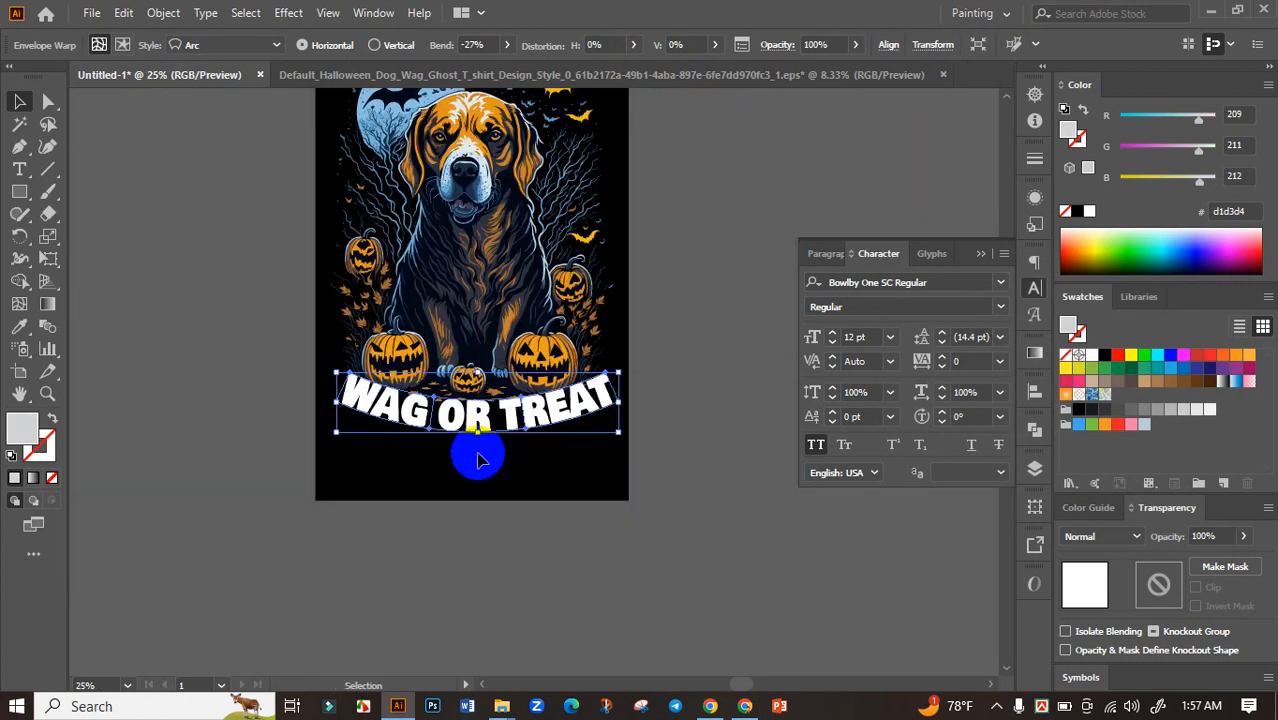
# Step: Expand the arc-warped slogan into editable vector shapes
pyautogui.scroll(2, 479, 456)
pyautogui.click(163, 12)
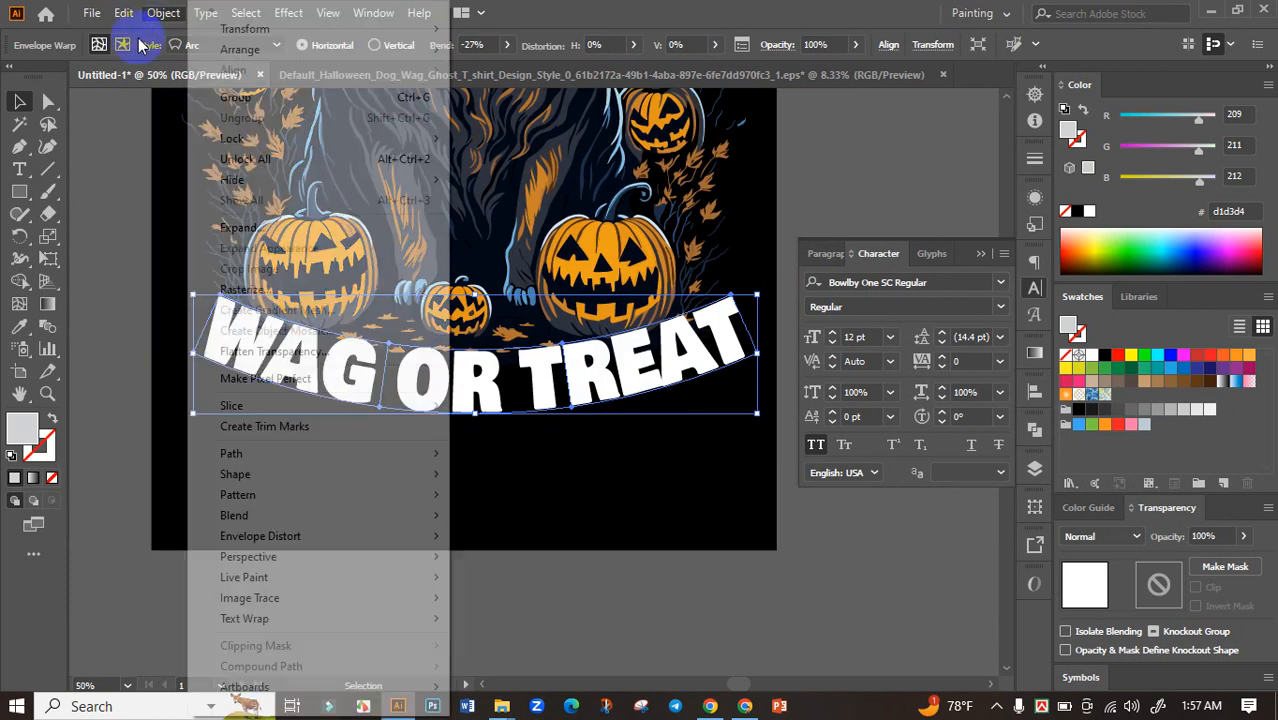
pyautogui.click(268, 227)
pyautogui.click(486, 451)
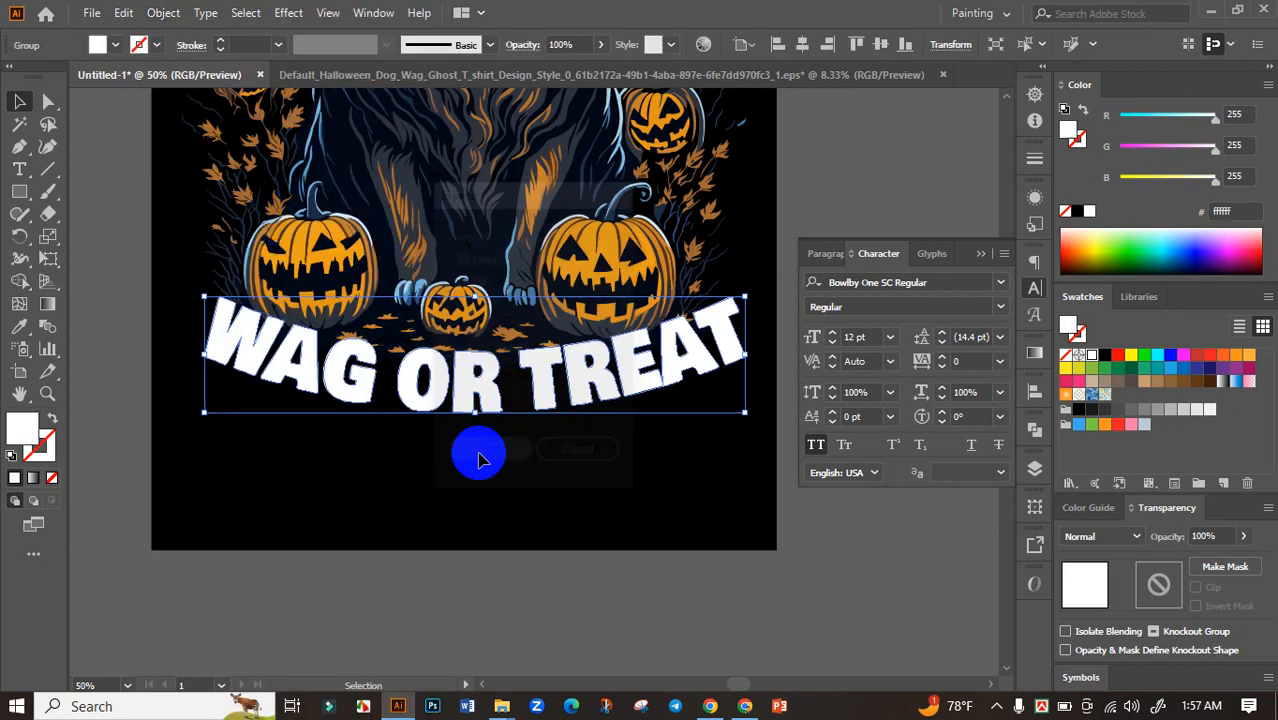
# Step: Stretch the expanded slogan downward so its letters are taller at the same width, and deselect it
pyautogui.moveTo(479, 418); pyautogui.dragTo(537, 418)
pyautogui.hotkey('ctrl', '-')
pyautogui.hotkey('ctrl', '-')
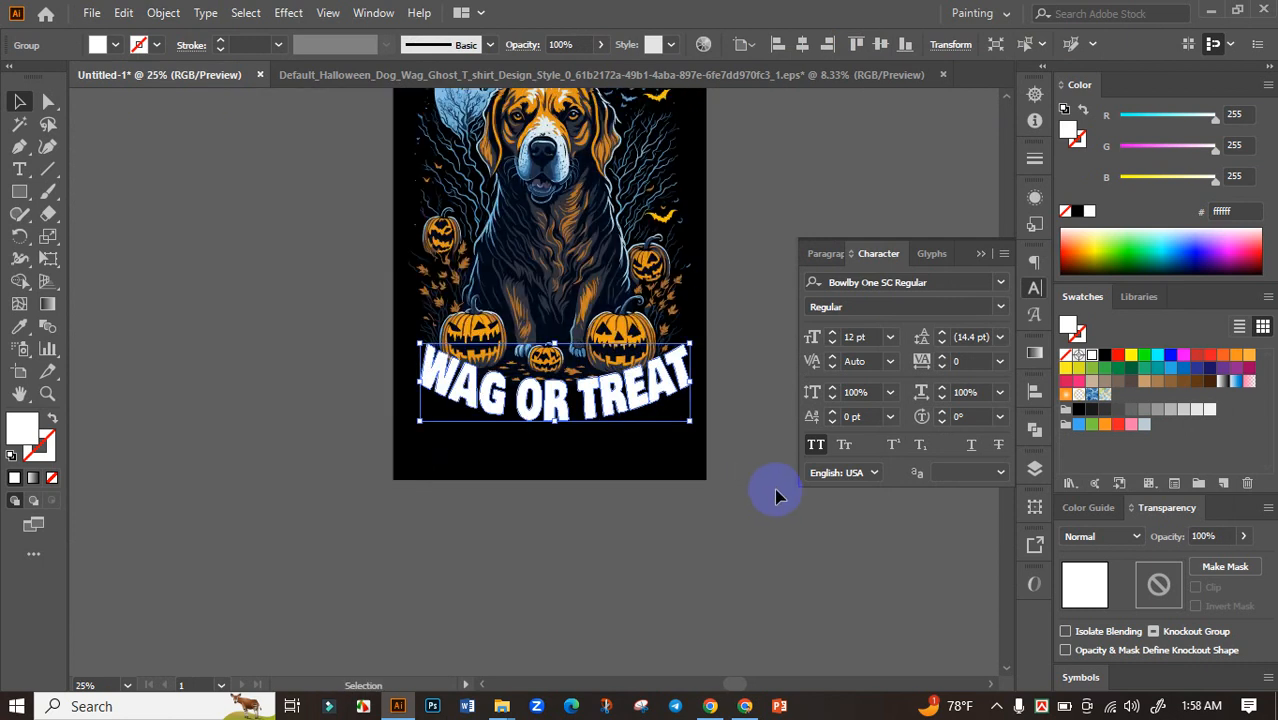
pyautogui.click(770, 497)
# Step: Center the expanded slogan horizontally on the artboard and deselect it
pyautogui.click(537, 440)
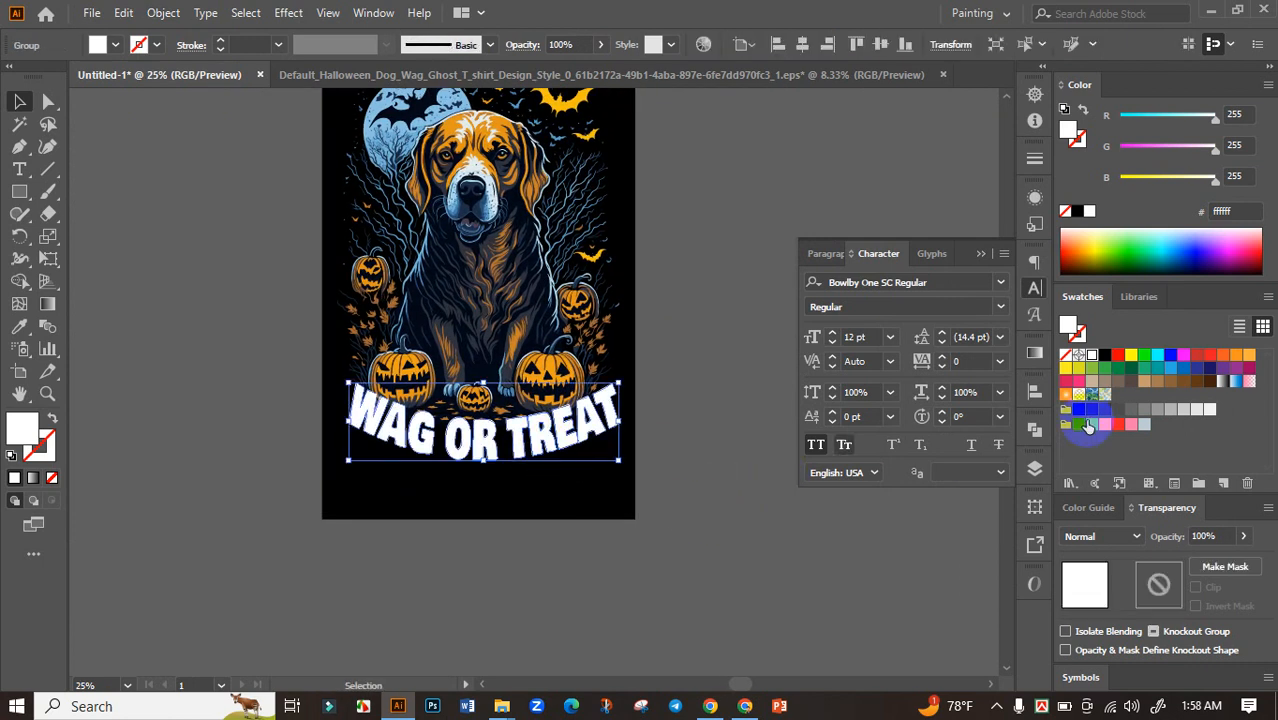
pyautogui.click(1035, 391)
pyautogui.click(858, 440)
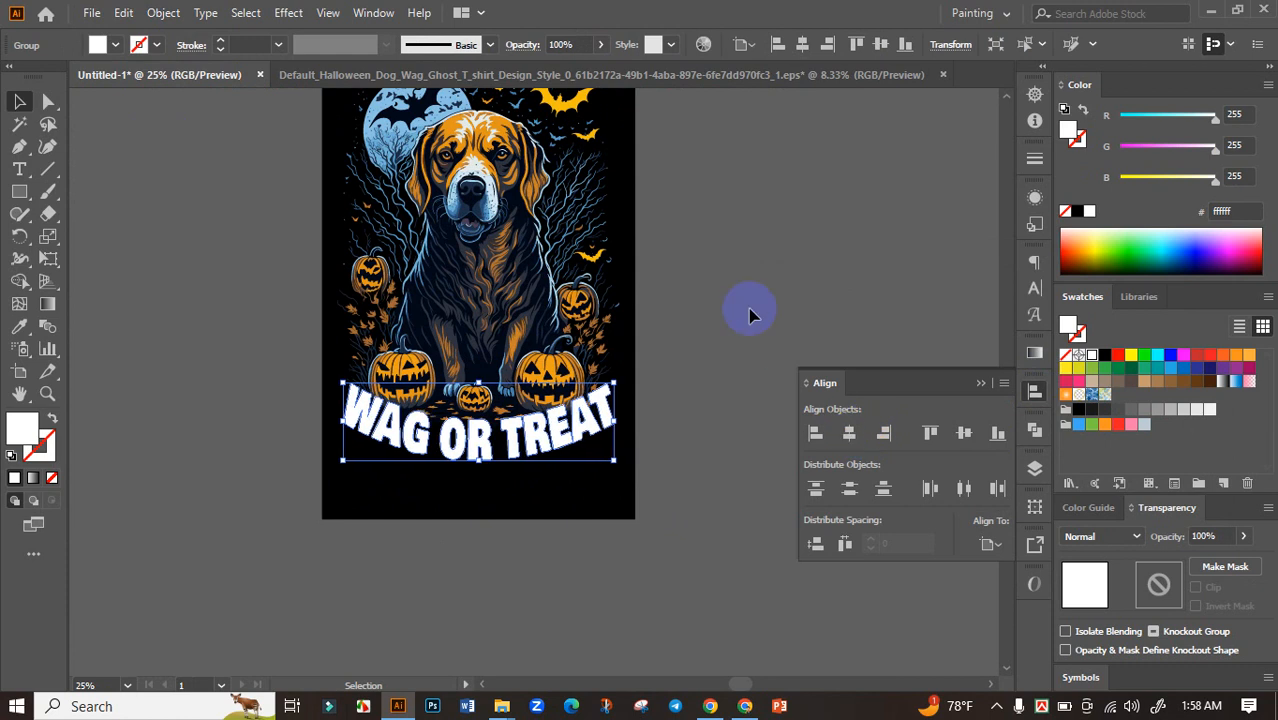
pyautogui.click(752, 312)
# Step: Center the dog artwork horizontally on the artboard and deselect it
pyautogui.moveTo(742, 321); pyautogui.dragTo(703, 357)
pyautogui.click(528, 325)
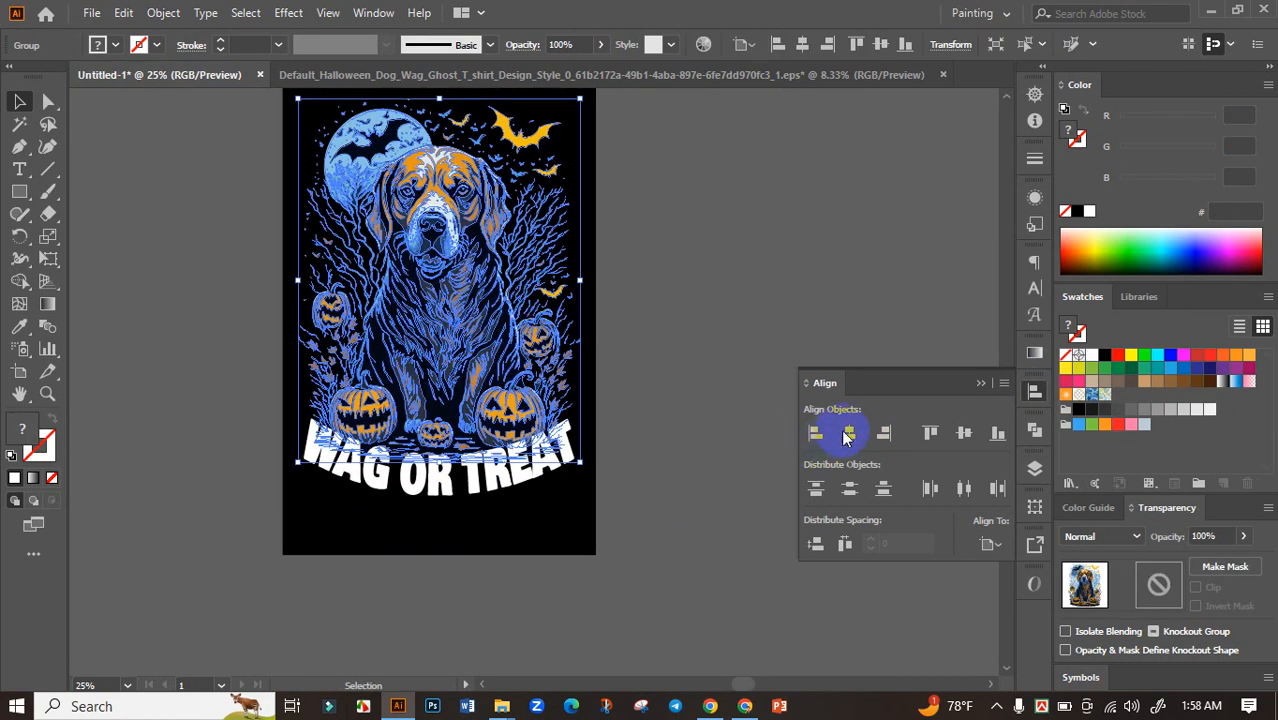
pyautogui.click(669, 413)
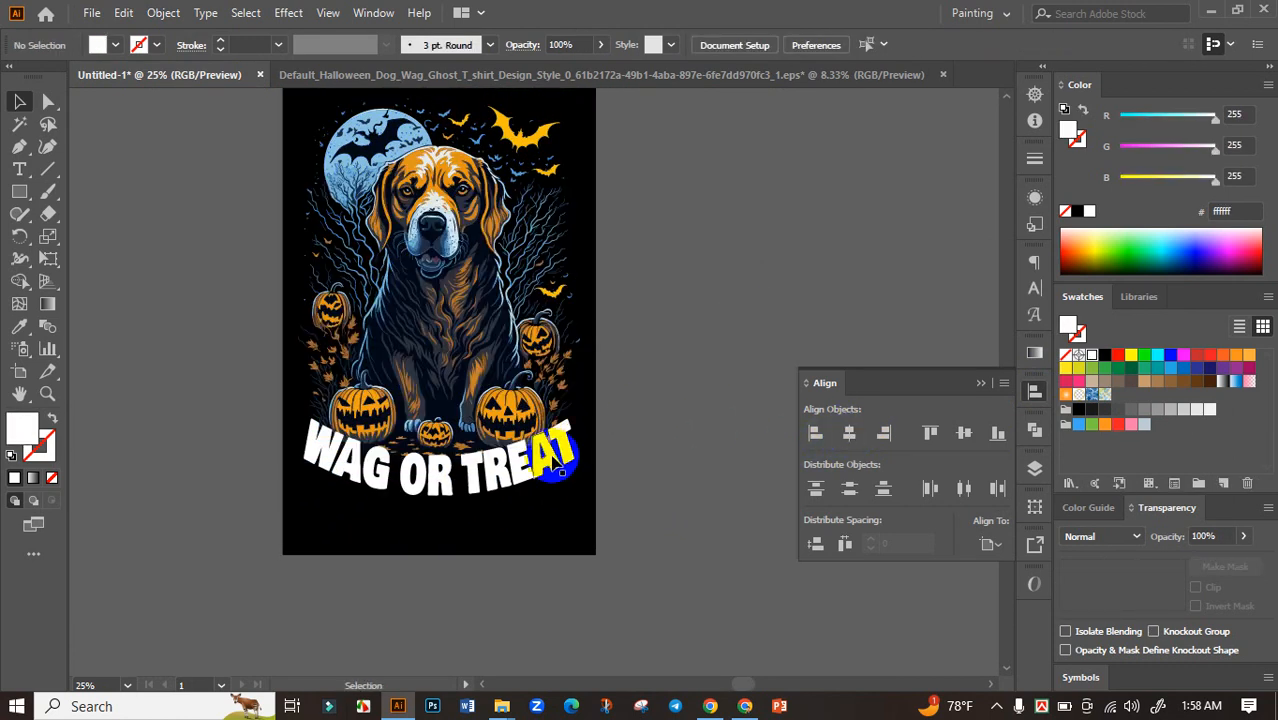
pyautogui.scroll(1, 538, 469)
pyautogui.click(579, 447)
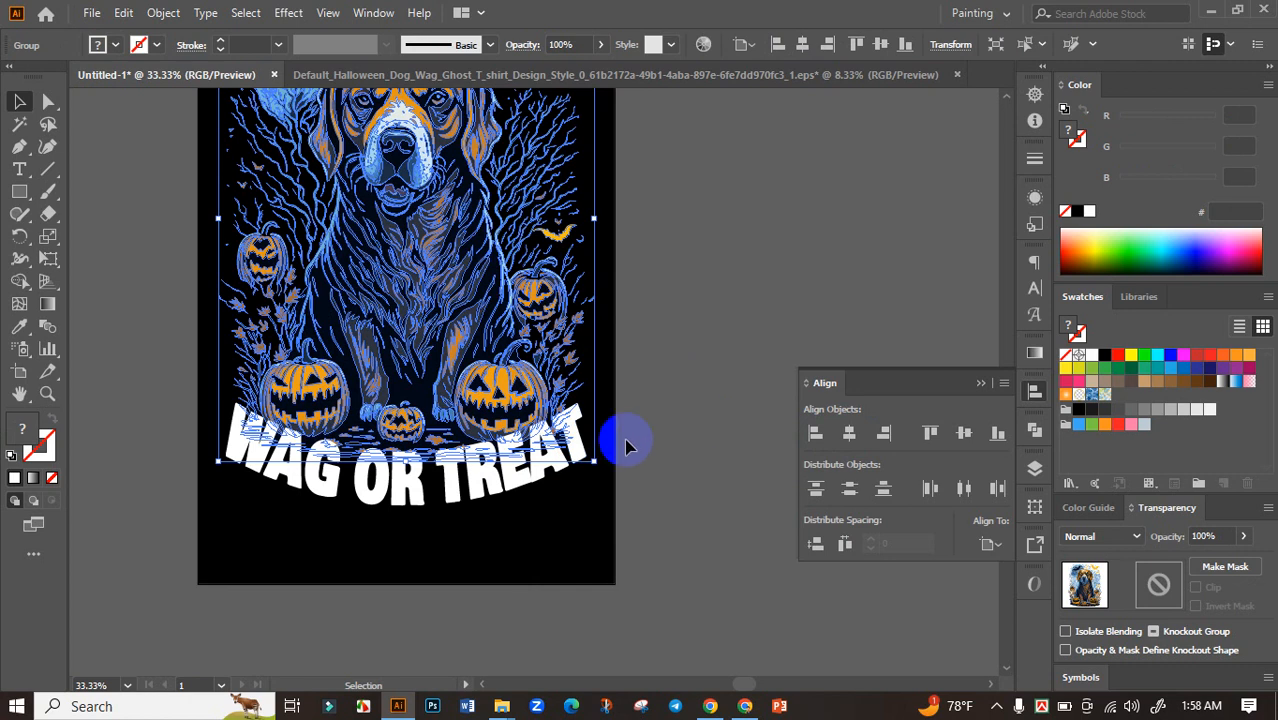
pyautogui.click(584, 443)
pyautogui.click(681, 447)
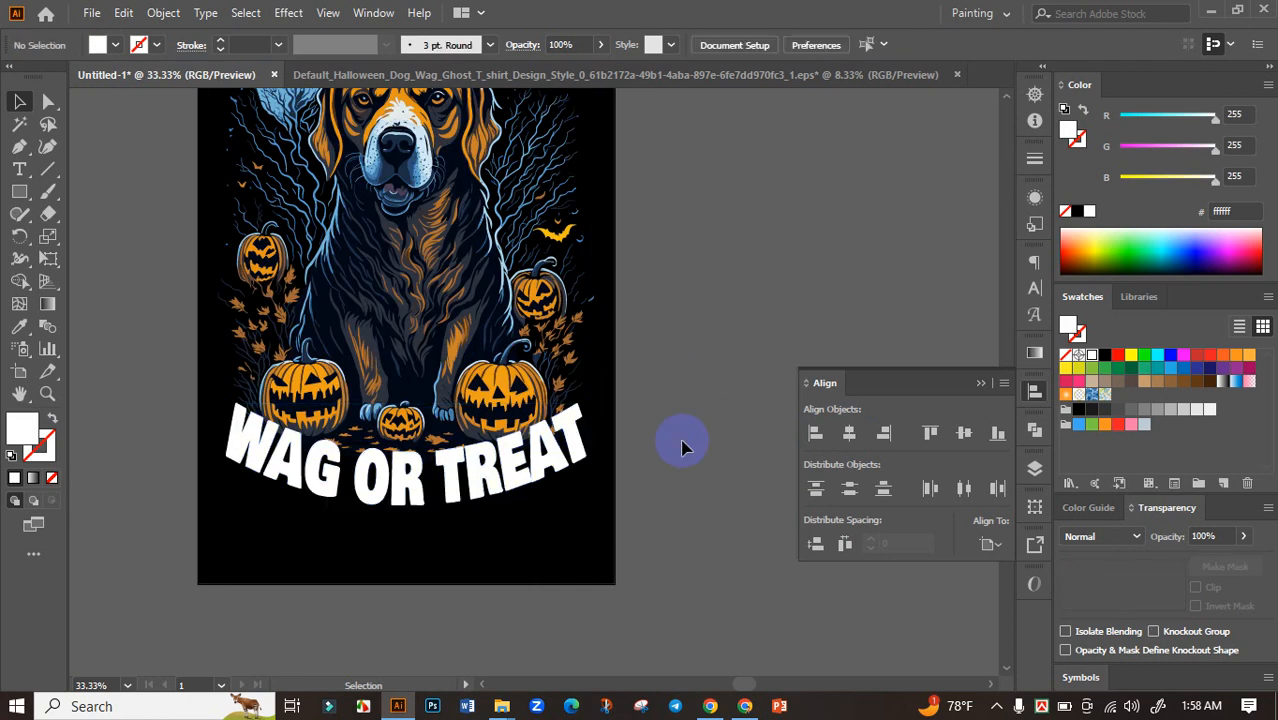
pyautogui.scroll(-1, 680, 452)
pyautogui.scroll(2, 688, 490)
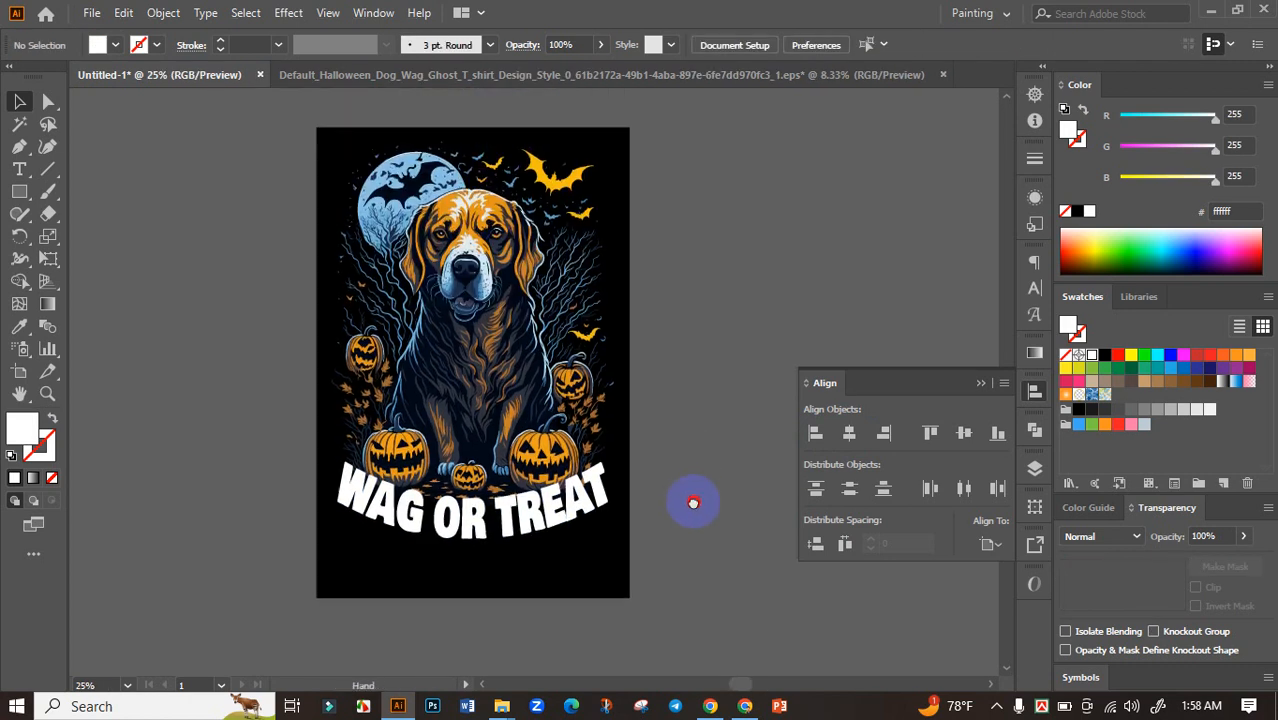
# Step: Offset the slogan's outlines outward by 0.178 in with miter joins and a miter limit of 4
pyautogui.moveTo(680, 516); pyautogui.dragTo(659, 510)
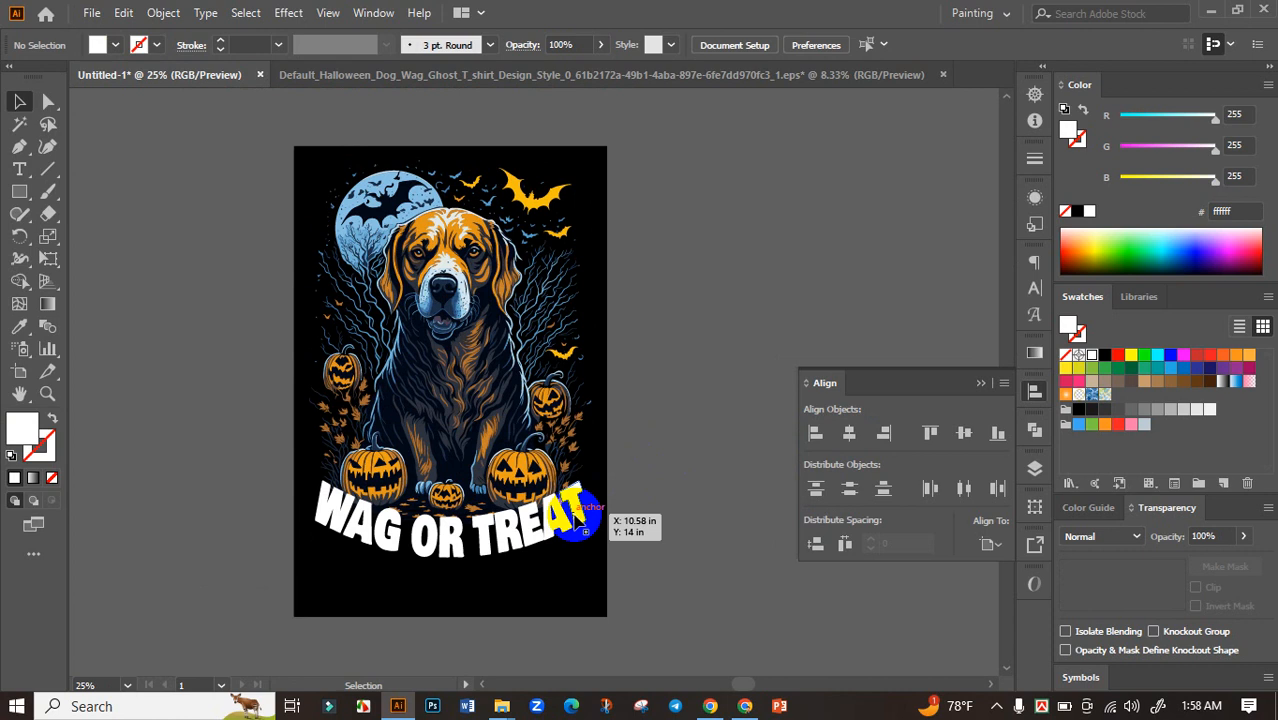
pyautogui.click(577, 518)
pyautogui.scroll(-1, 680, 470)
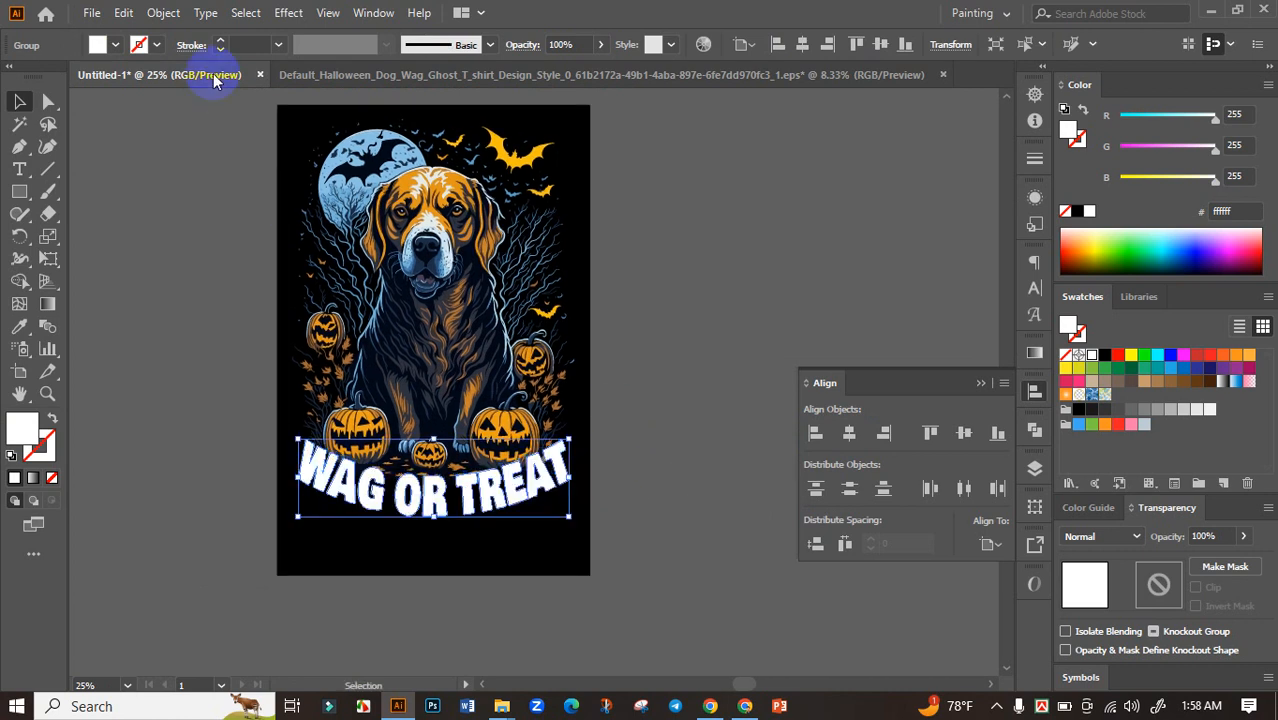
pyautogui.click(165, 13)
pyautogui.moveTo(285, 452)
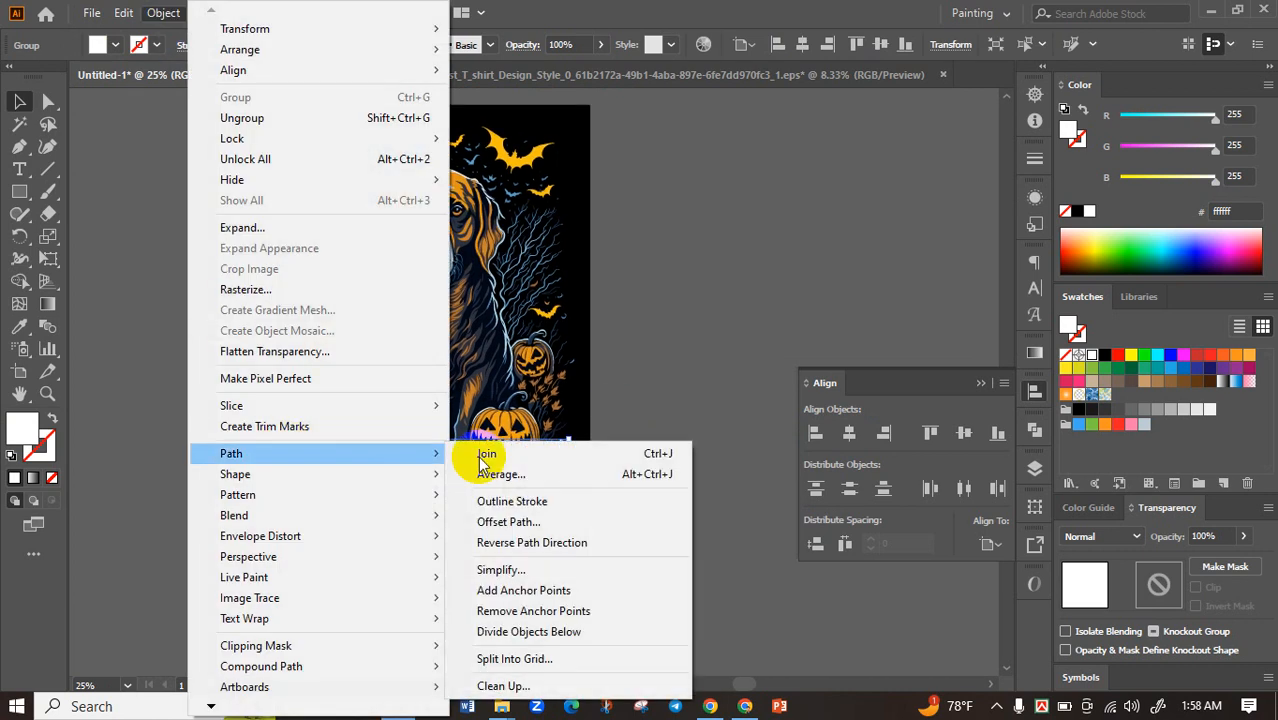
pyautogui.click(510, 521)
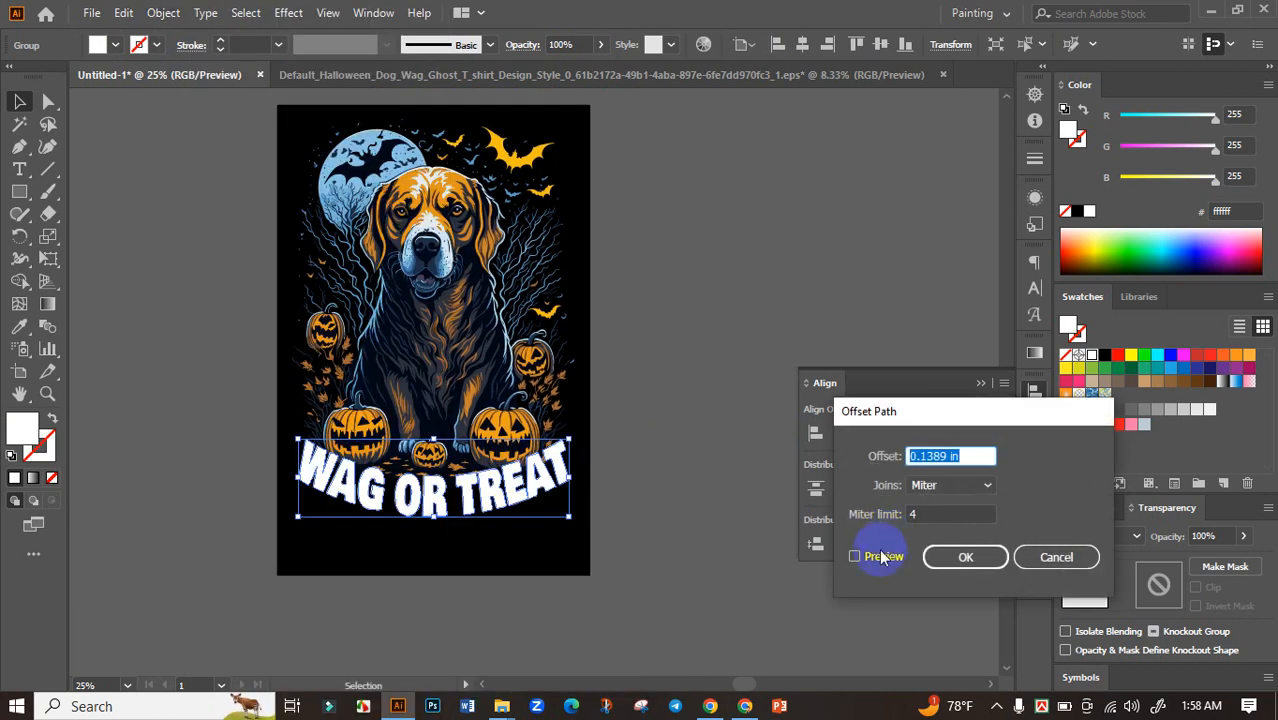
pyautogui.click(862, 556)
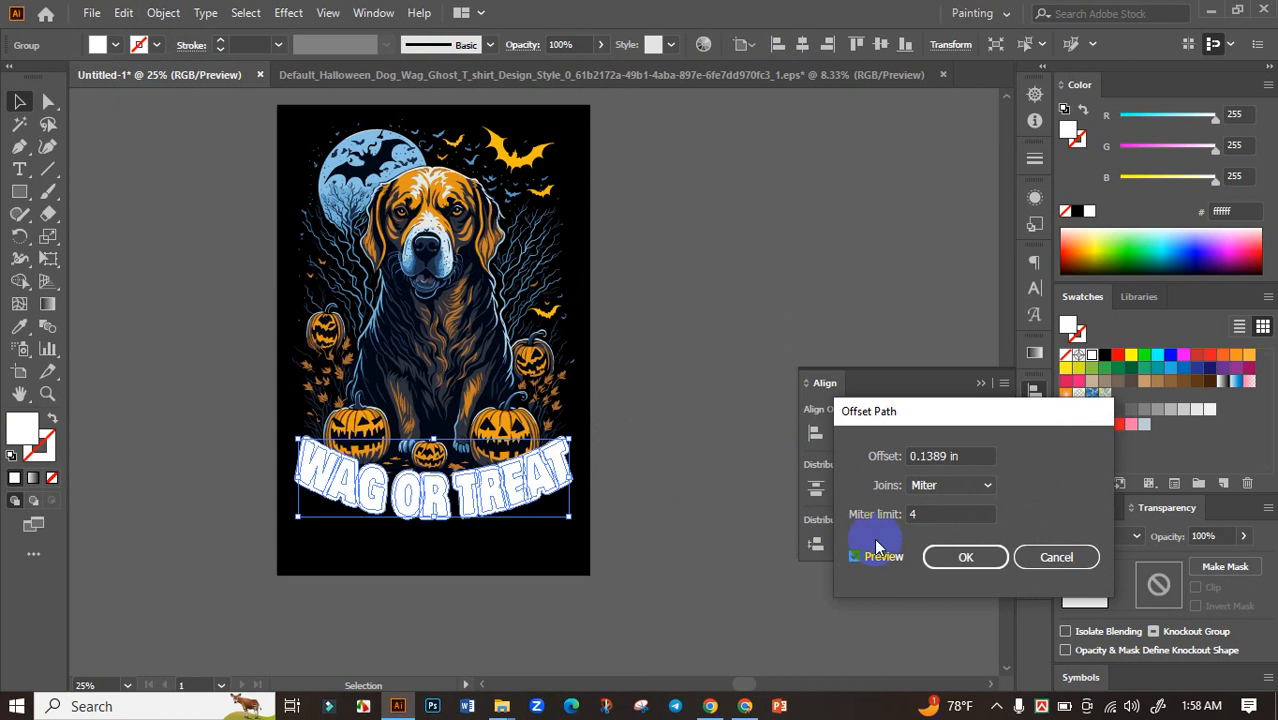
pyautogui.doubleClick(934, 457)
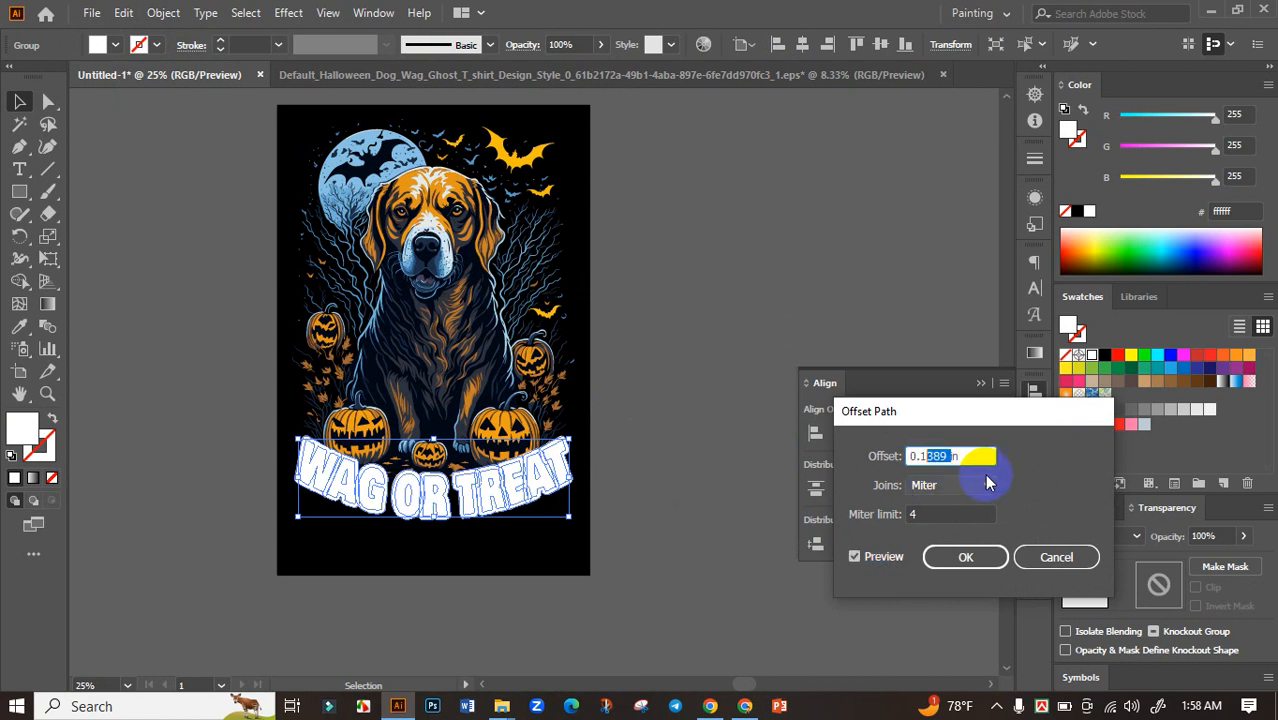
pyautogui.write('178')
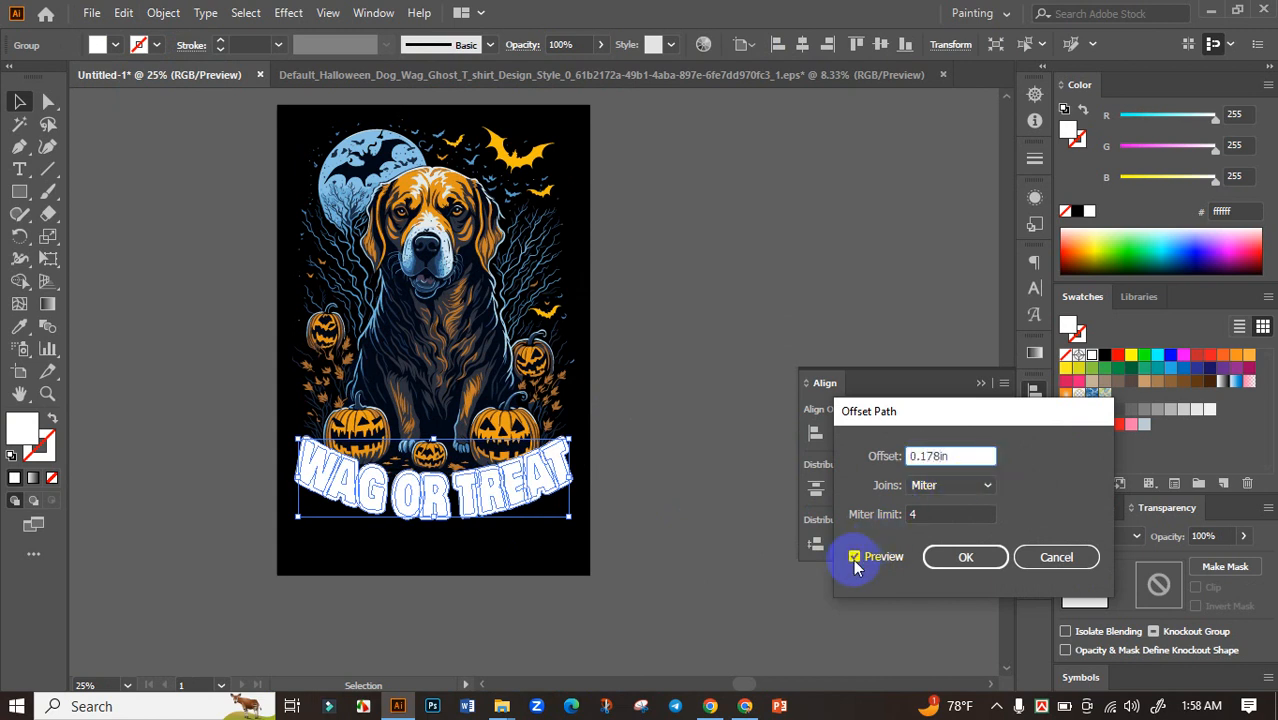
pyautogui.click(854, 557)
pyautogui.click(854, 557)
pyautogui.click(958, 557)
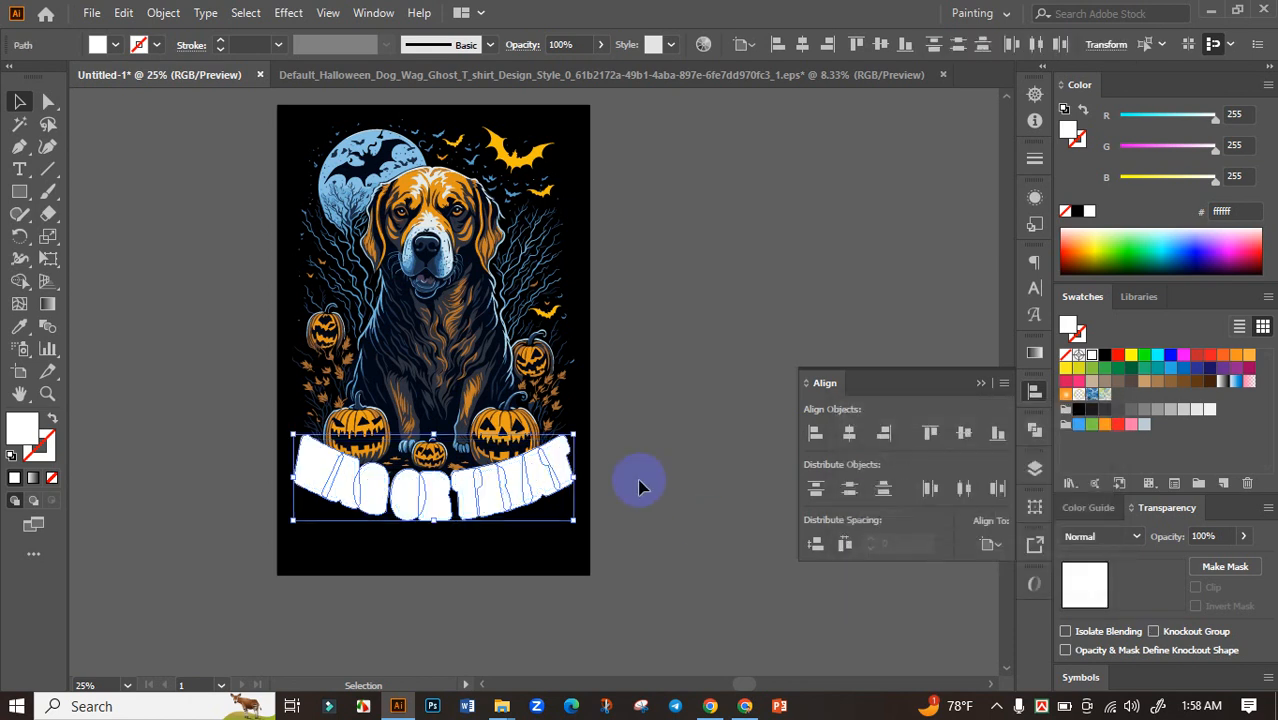
# Step: Cut the offset slogan shapes to the clipboard, leaving the original white lettering in place
pyautogui.scroll(-2, 636, 487)
pyautogui.scroll(3, 601, 502)
pyautogui.scroll(1, 528, 488)
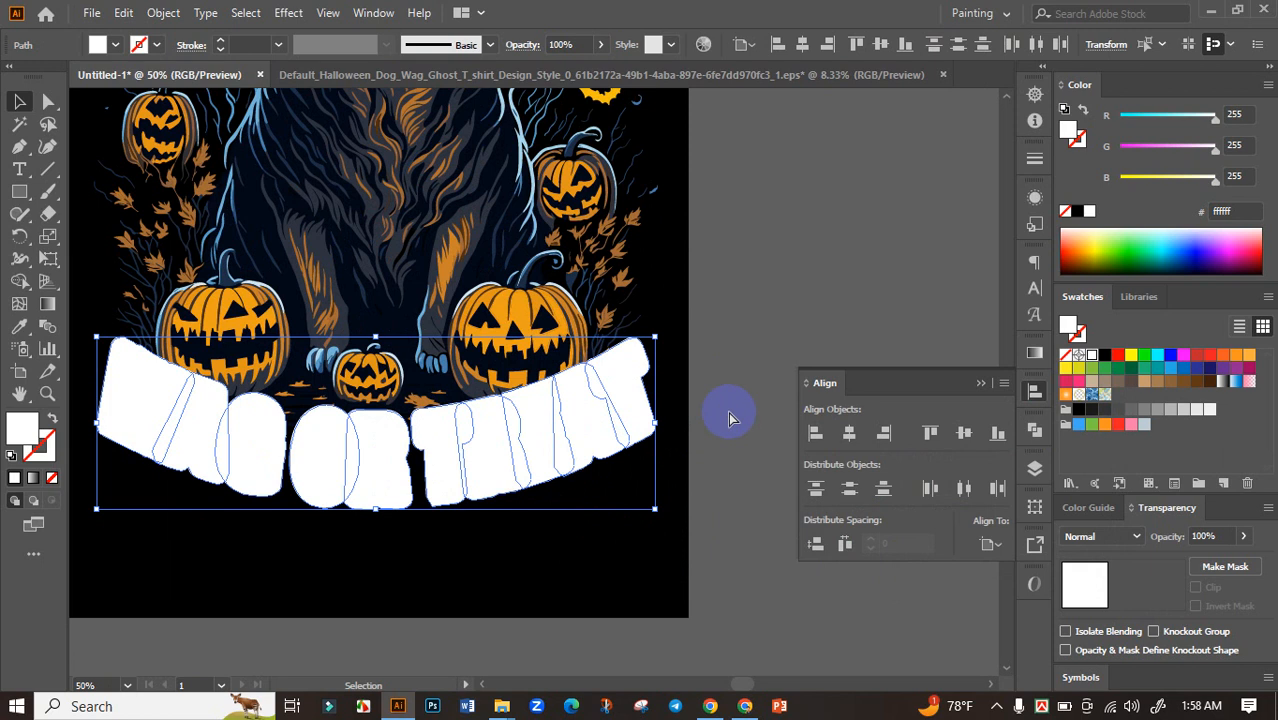
pyautogui.hotkey('ctrl', 'x')
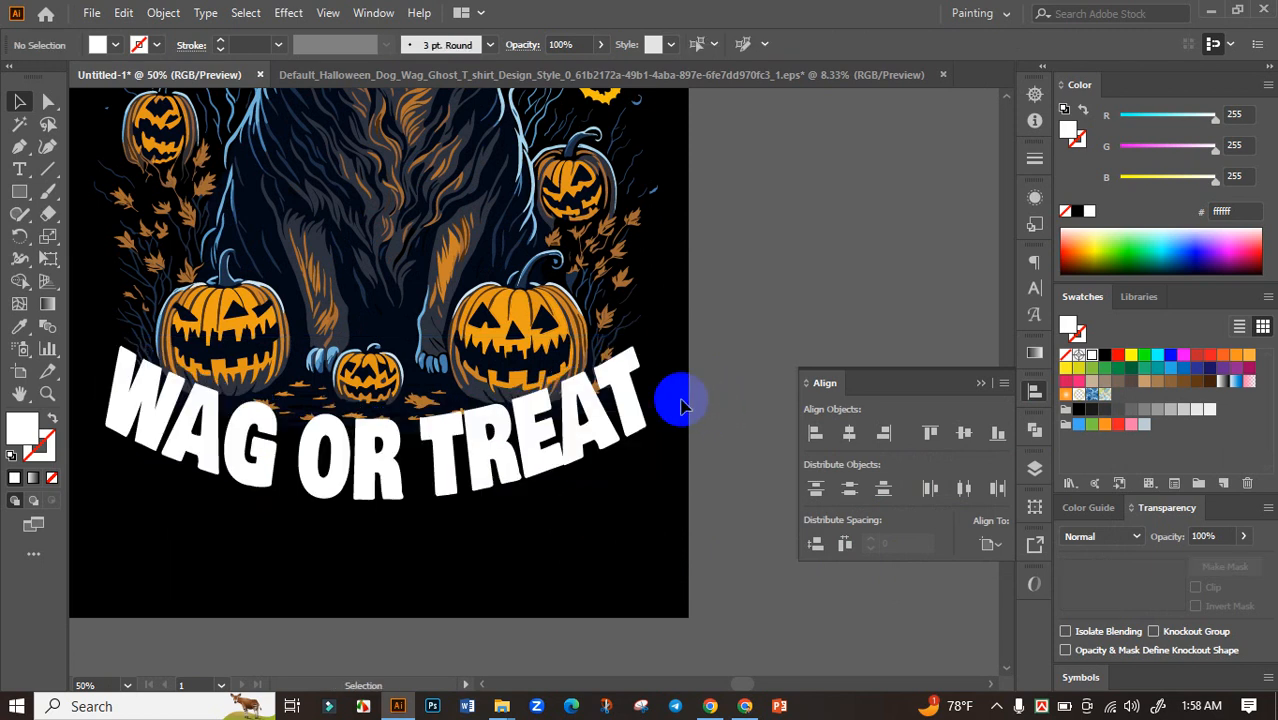
# Step: Add an opacity mask with clipping off to the dog artwork and enter the mask for editing
pyautogui.click(490, 282)
pyautogui.scroll(-1, 738, 305)
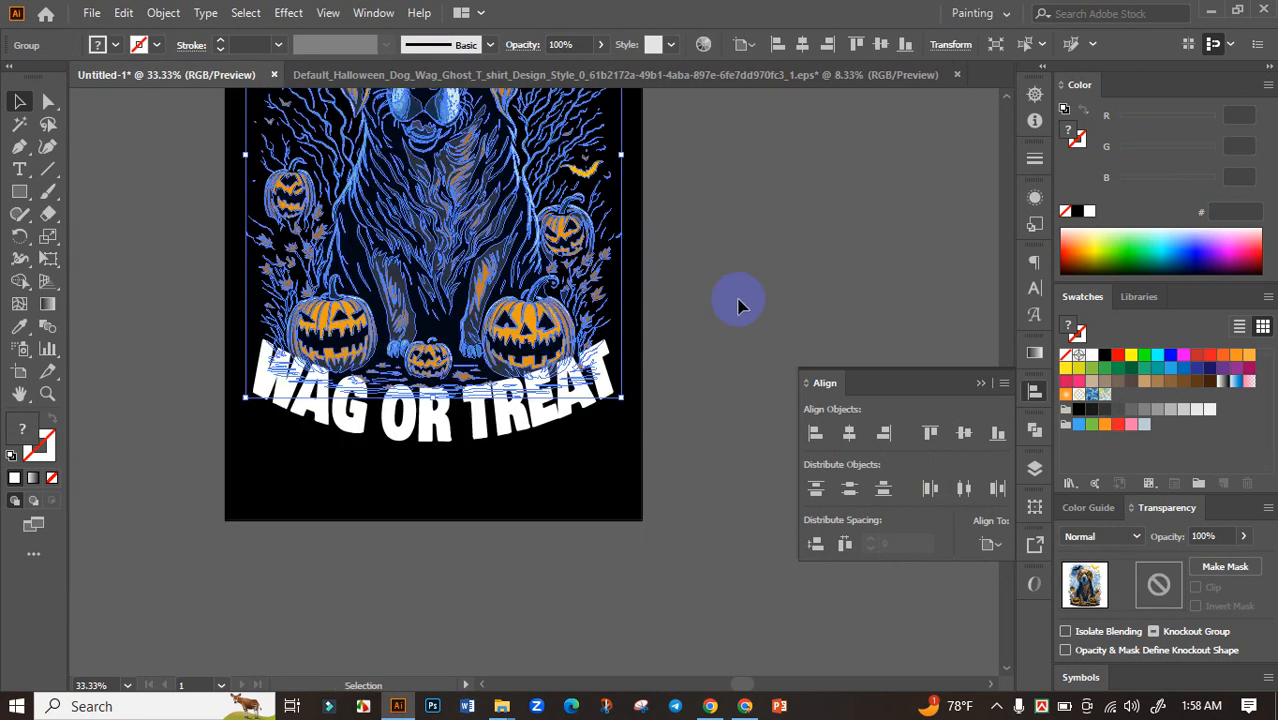
pyautogui.moveTo(740, 298); pyautogui.dragTo(748, 371)
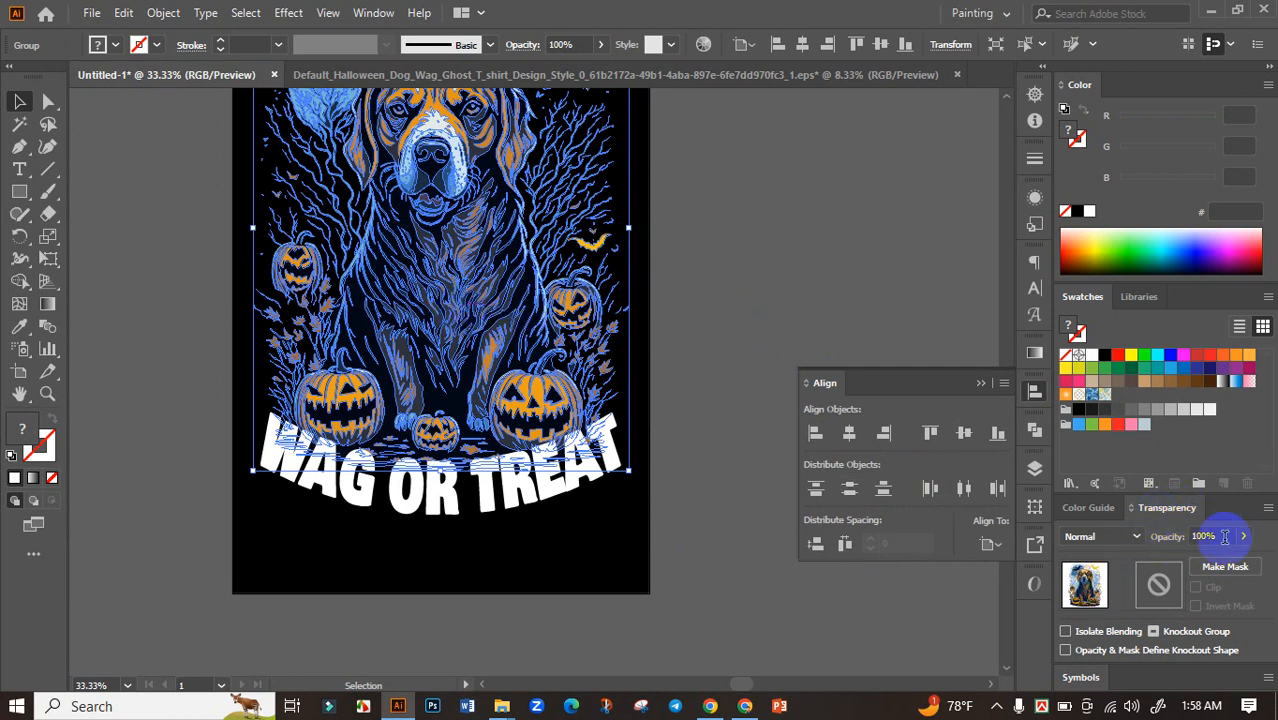
pyautogui.click(1245, 571)
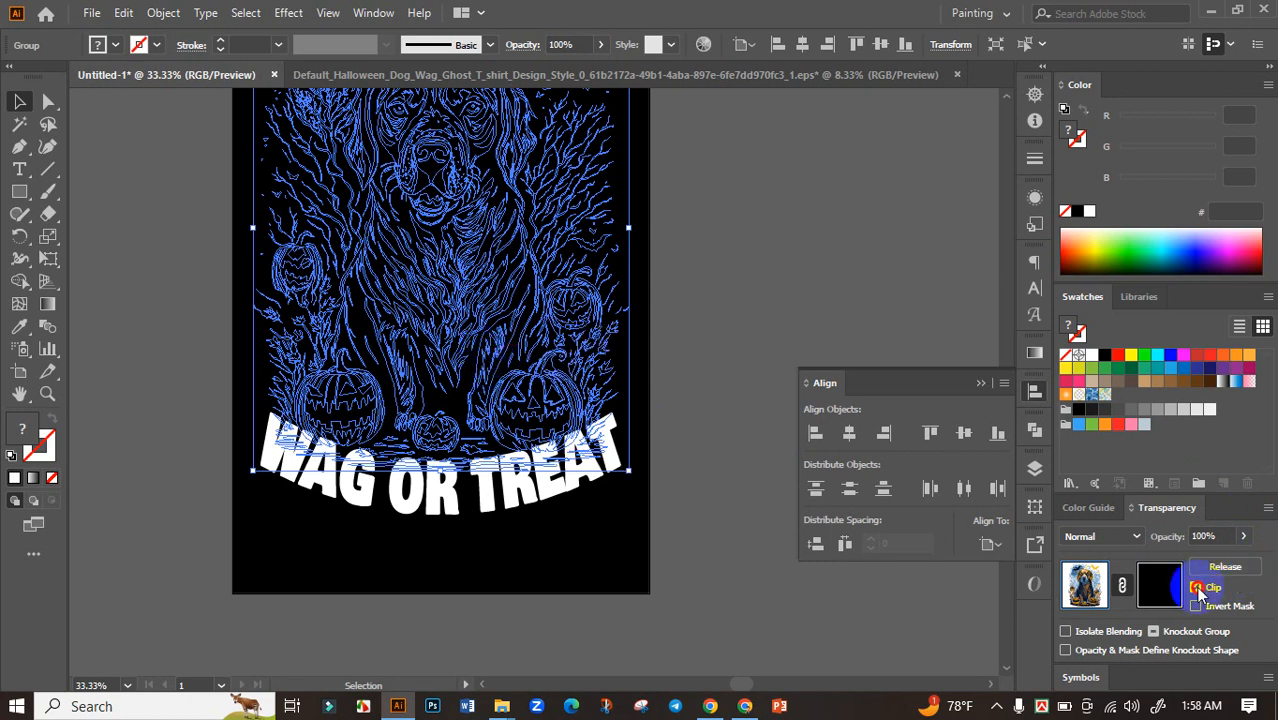
pyautogui.click(1197, 588)
pyautogui.click(1162, 586)
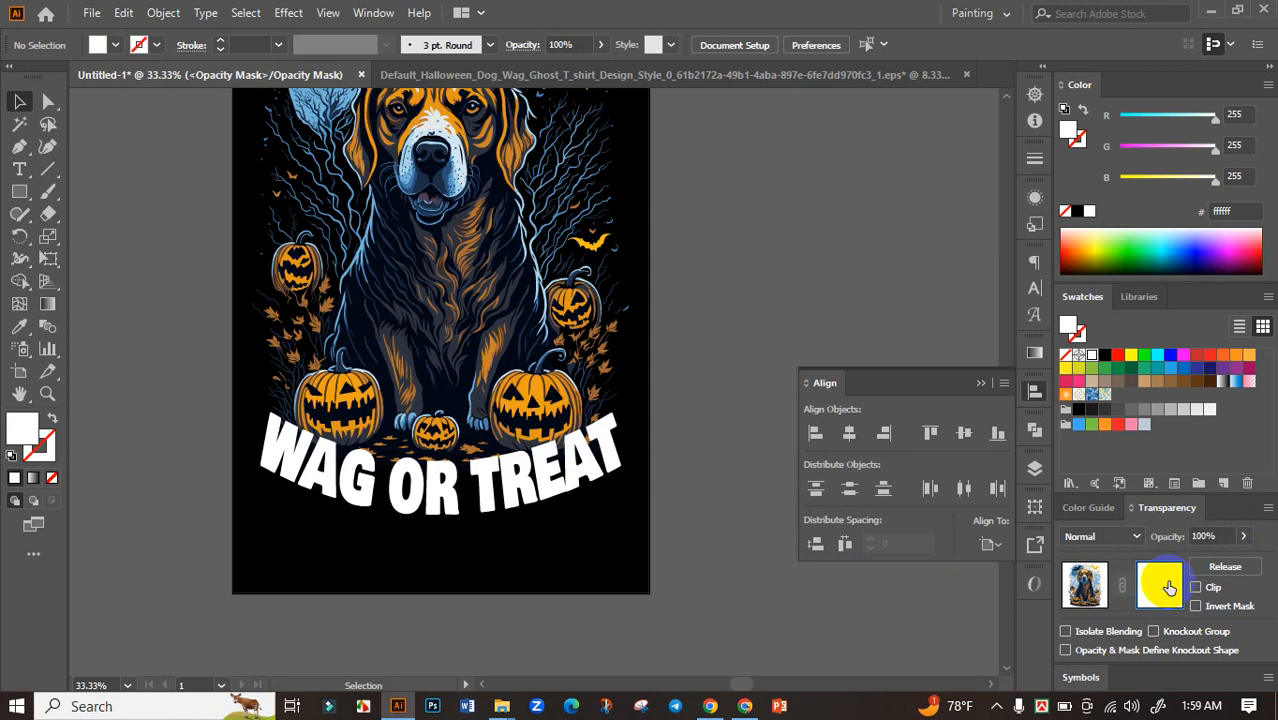
# Step: Paste the cut offset shapes in place inside the opacity mask, fill them black, and return to the artwork
pyautogui.hotkey('ctrl', 'f')
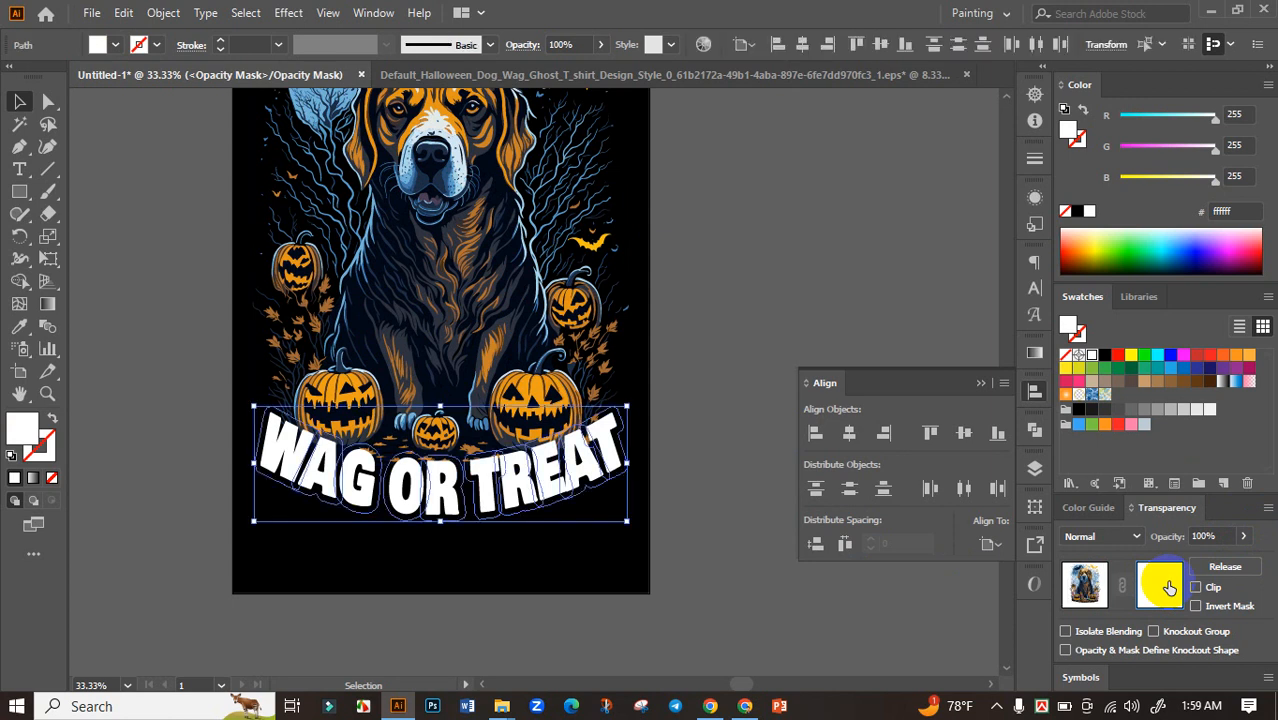
pyautogui.click(1082, 212)
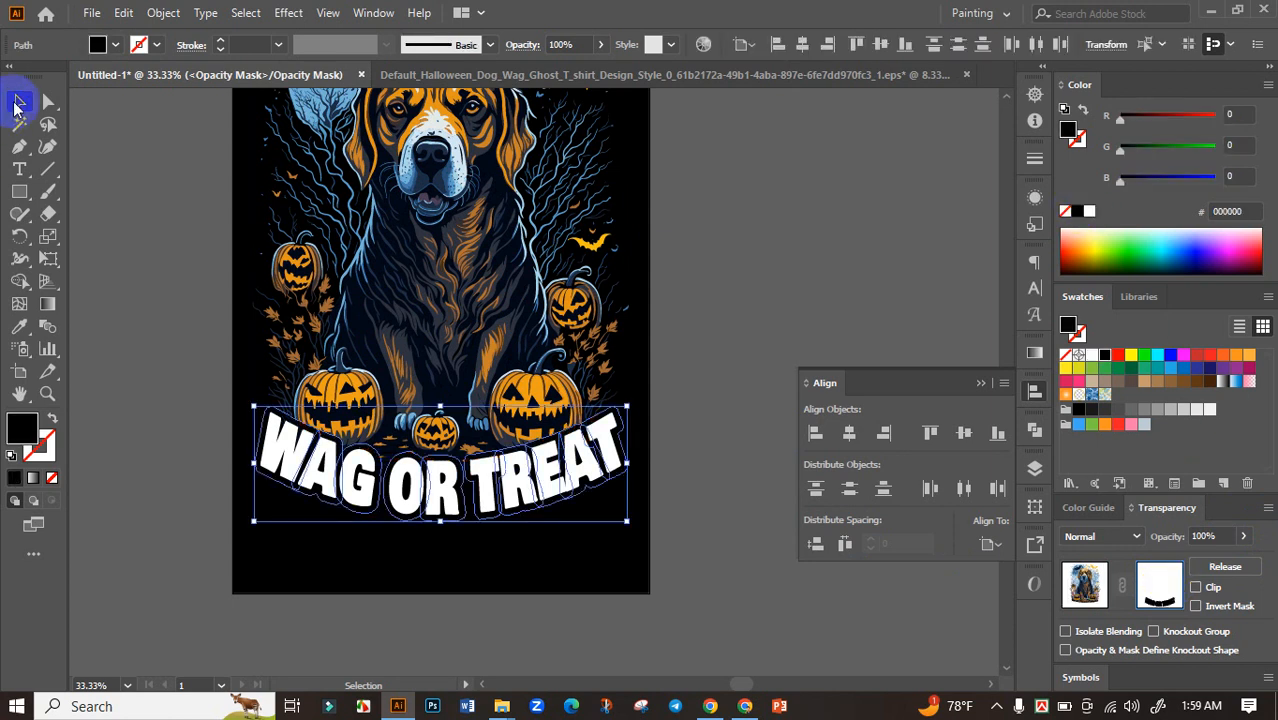
pyautogui.click(727, 303)
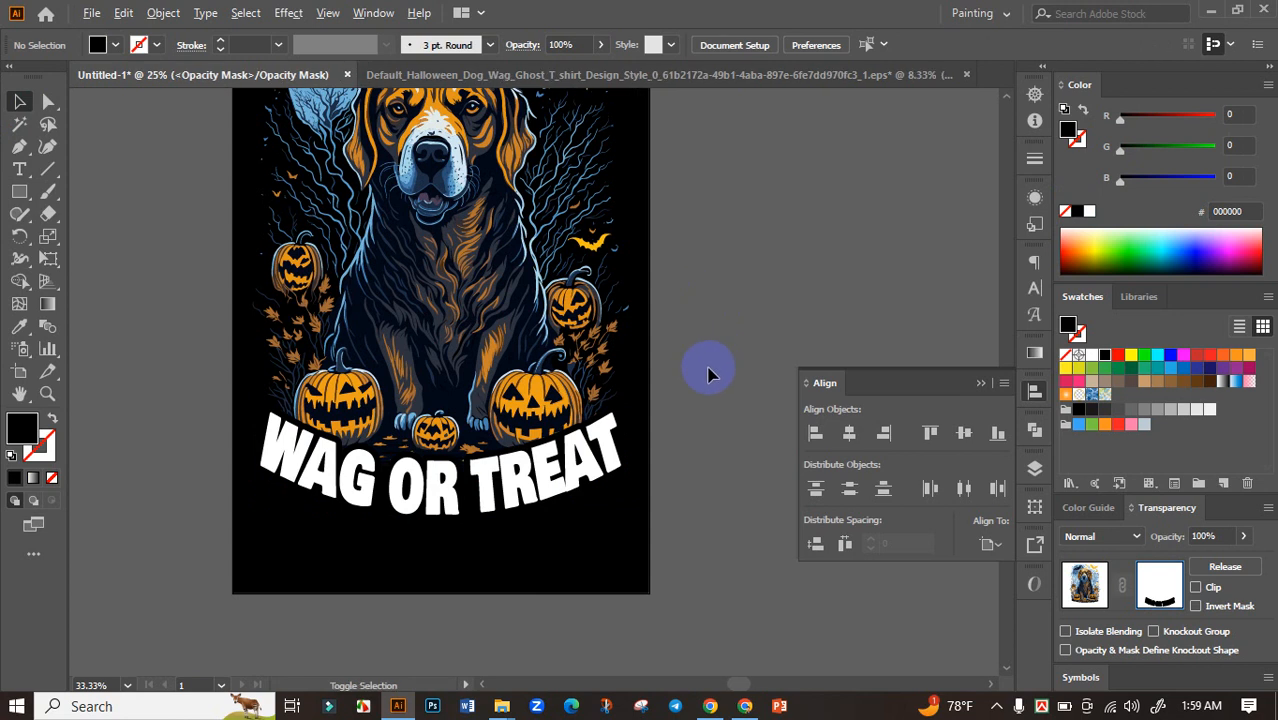
pyautogui.scroll(-3, 707, 365)
pyautogui.scroll(3, 600, 448)
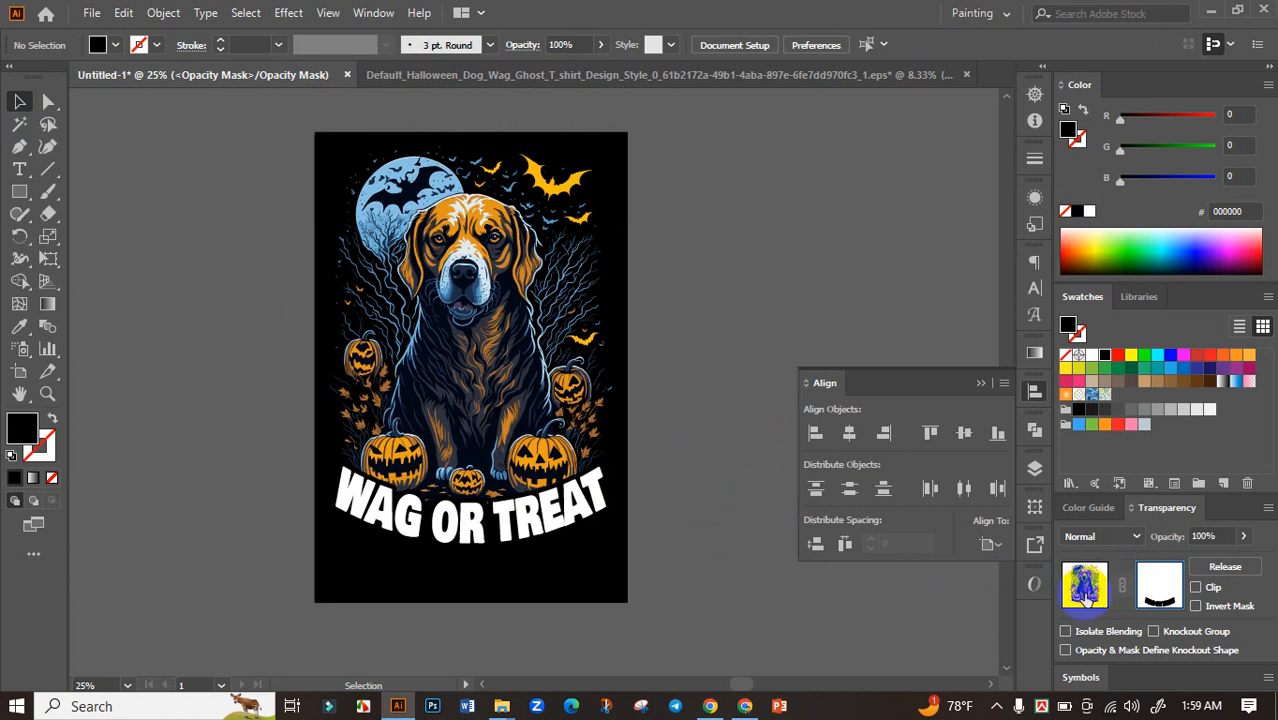
pyautogui.click(1085, 584)
pyautogui.click(728, 506)
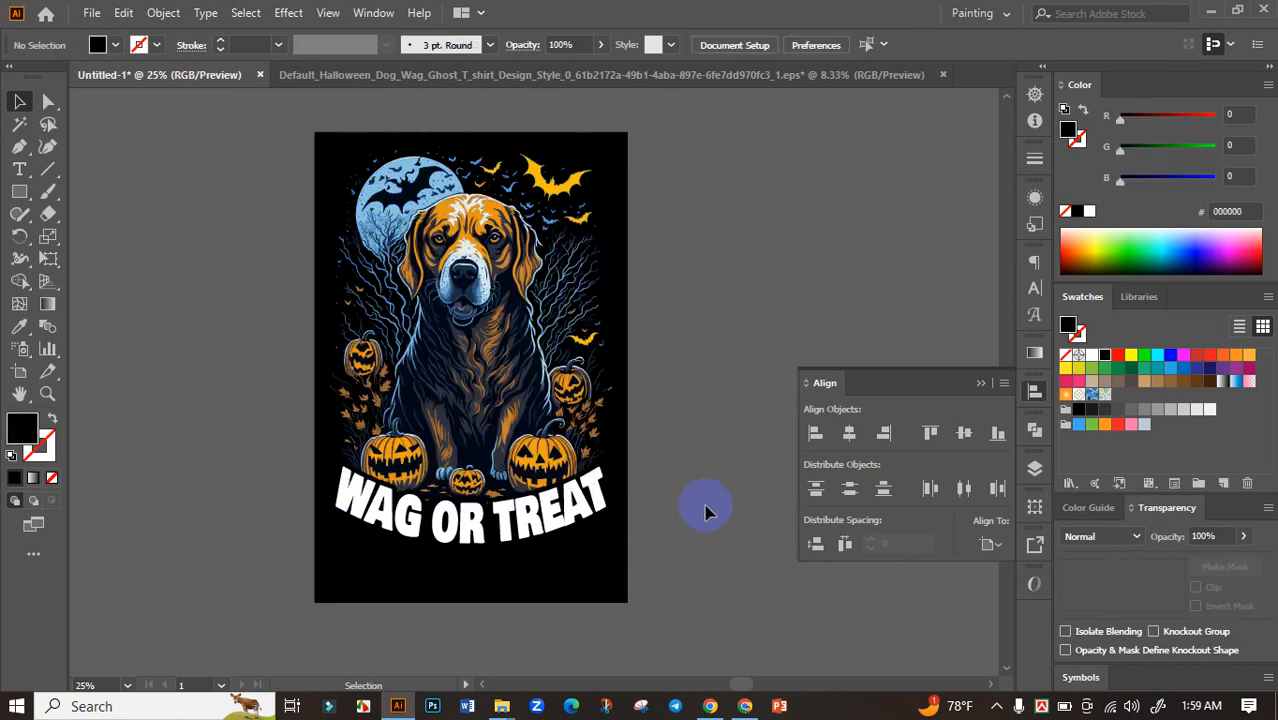
# Step: Recolor the slogan with the light blue sampled from the moon and deselect it
pyautogui.scroll(-2, 699, 508)
pyautogui.scroll(3, 621, 541)
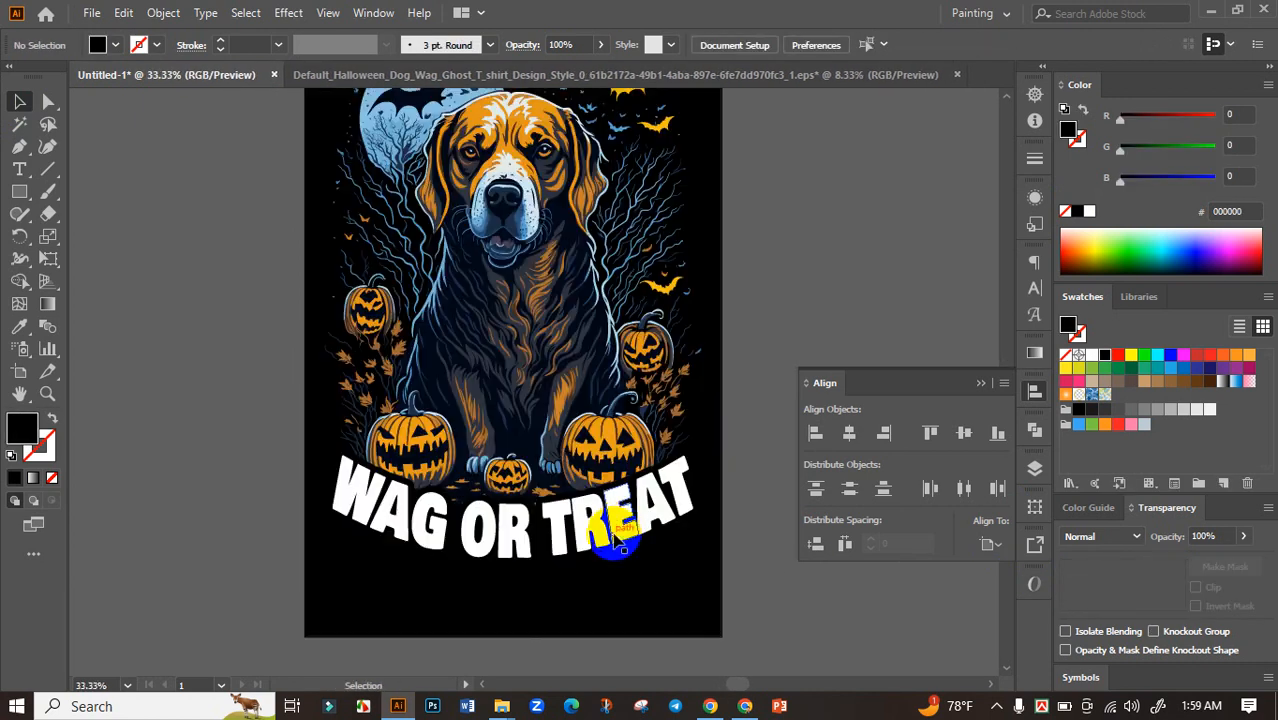
pyautogui.click(610, 538)
pyautogui.click(18, 323)
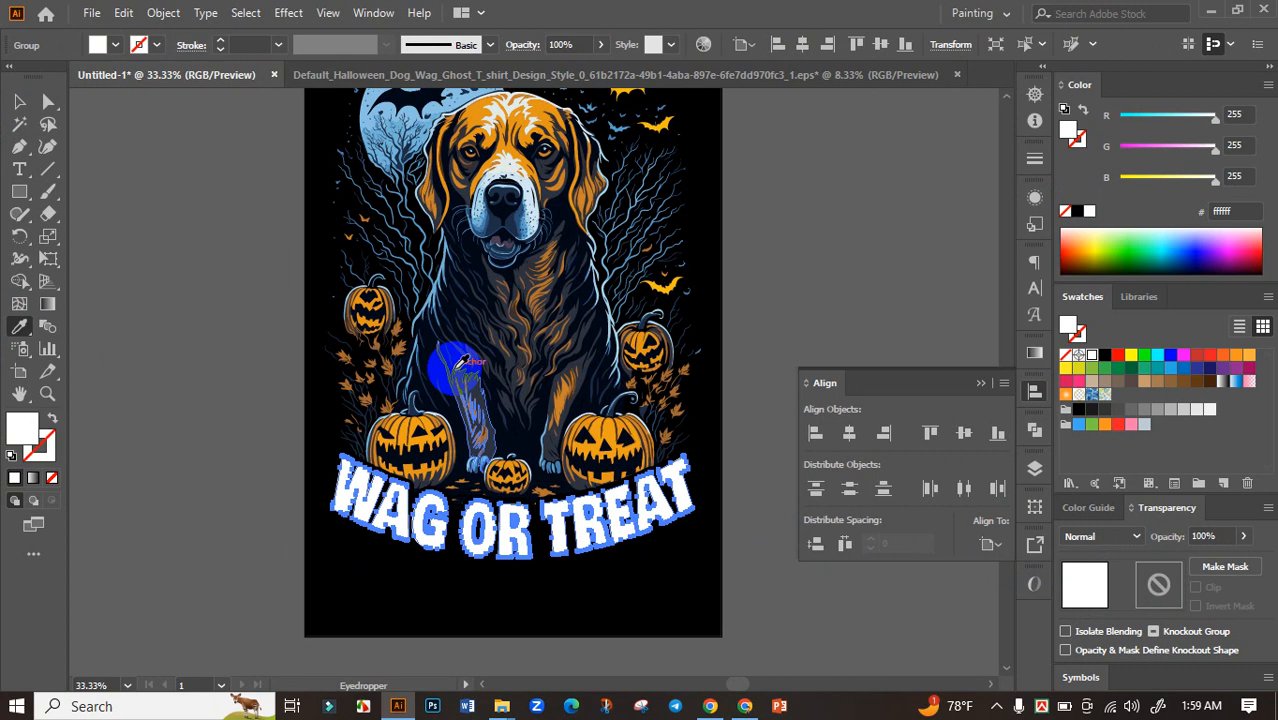
pyautogui.scroll(2, 456, 366)
pyautogui.click(429, 164)
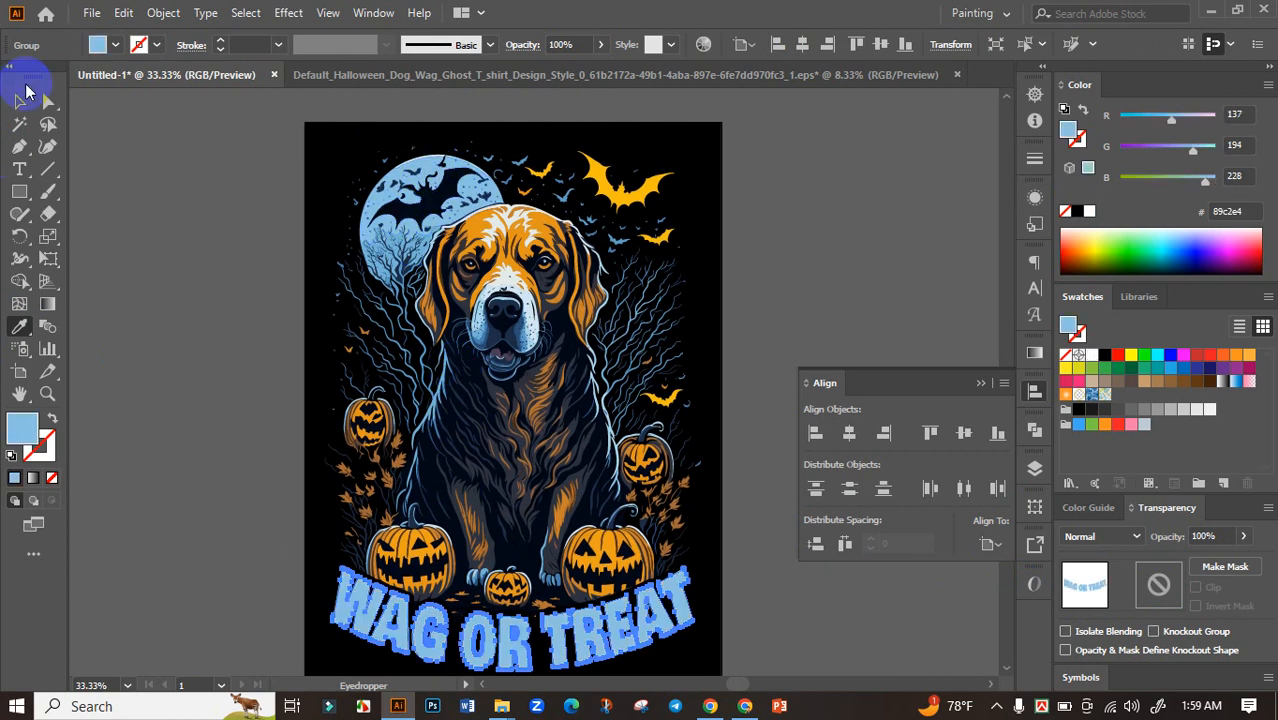
pyautogui.press('v')
pyautogui.click(194, 240)
pyautogui.moveTo(222, 342); pyautogui.dragTo(230, 242)
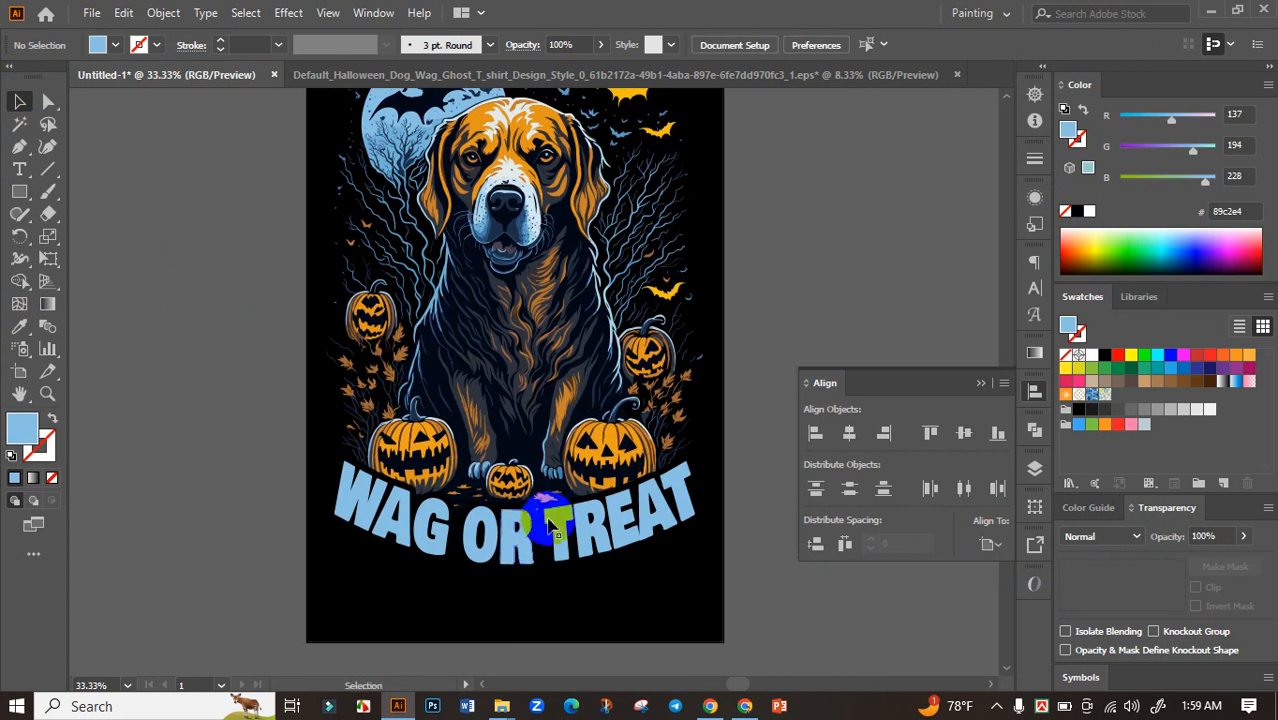
pyautogui.moveTo(636, 446); pyautogui.dragTo(600, 430)
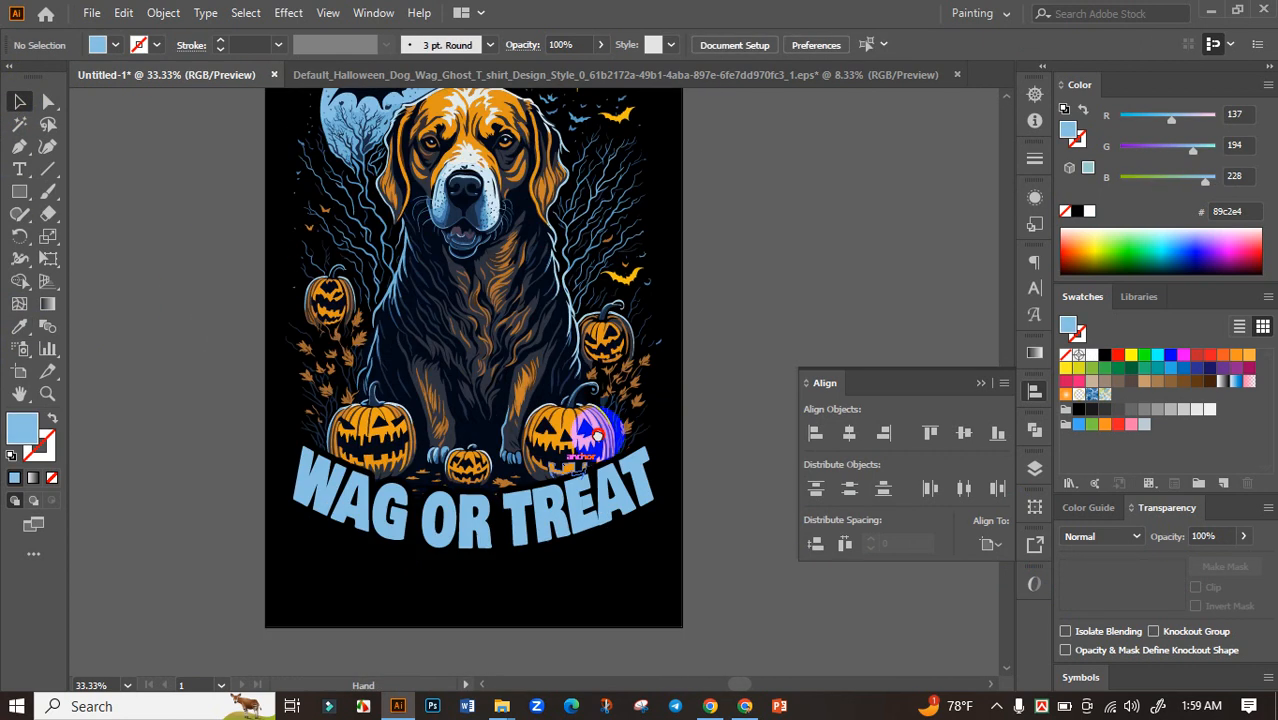
pyautogui.moveTo(702, 405); pyautogui.dragTo(726, 507)
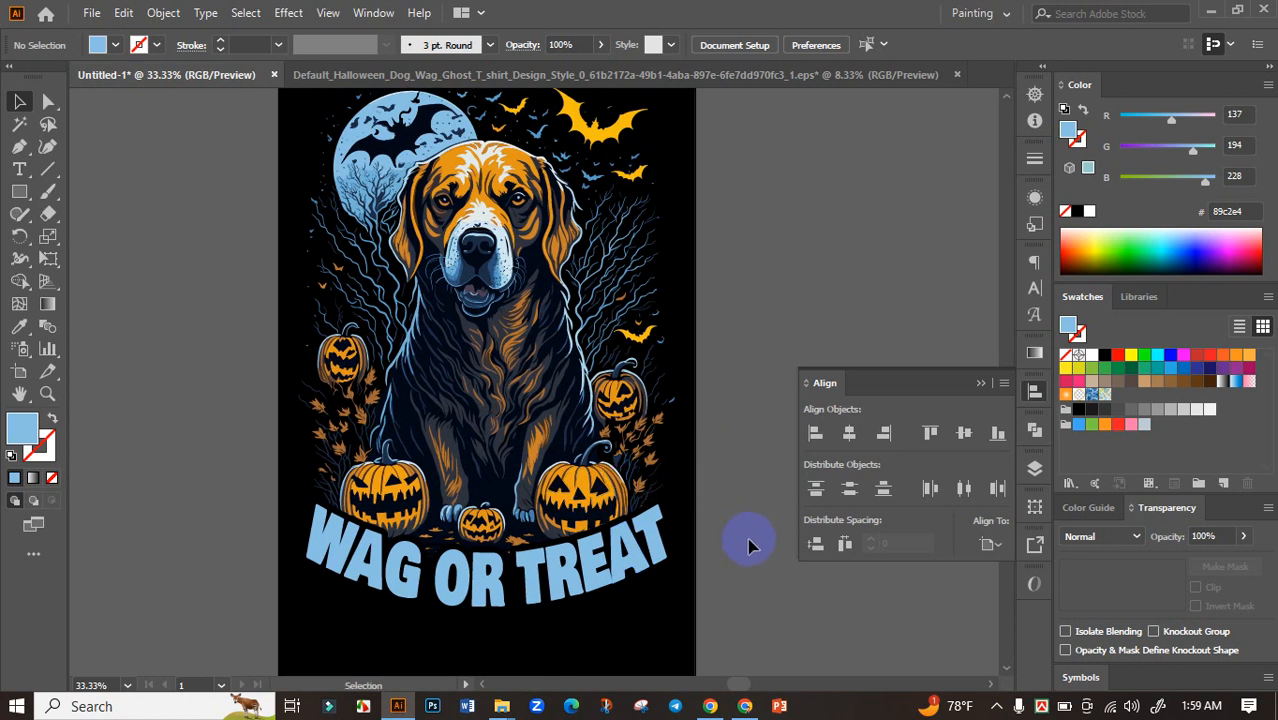
pyautogui.moveTo(735, 555); pyautogui.dragTo(731, 550)
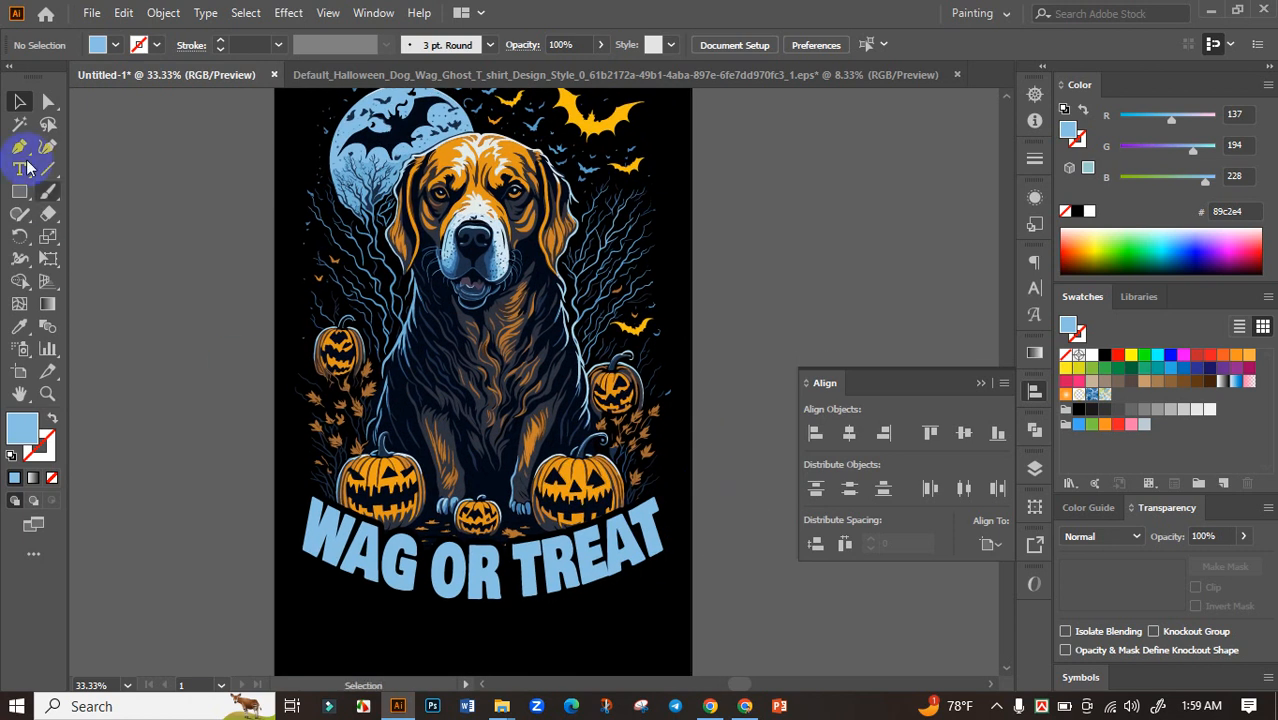
pyautogui.click(479, 580)
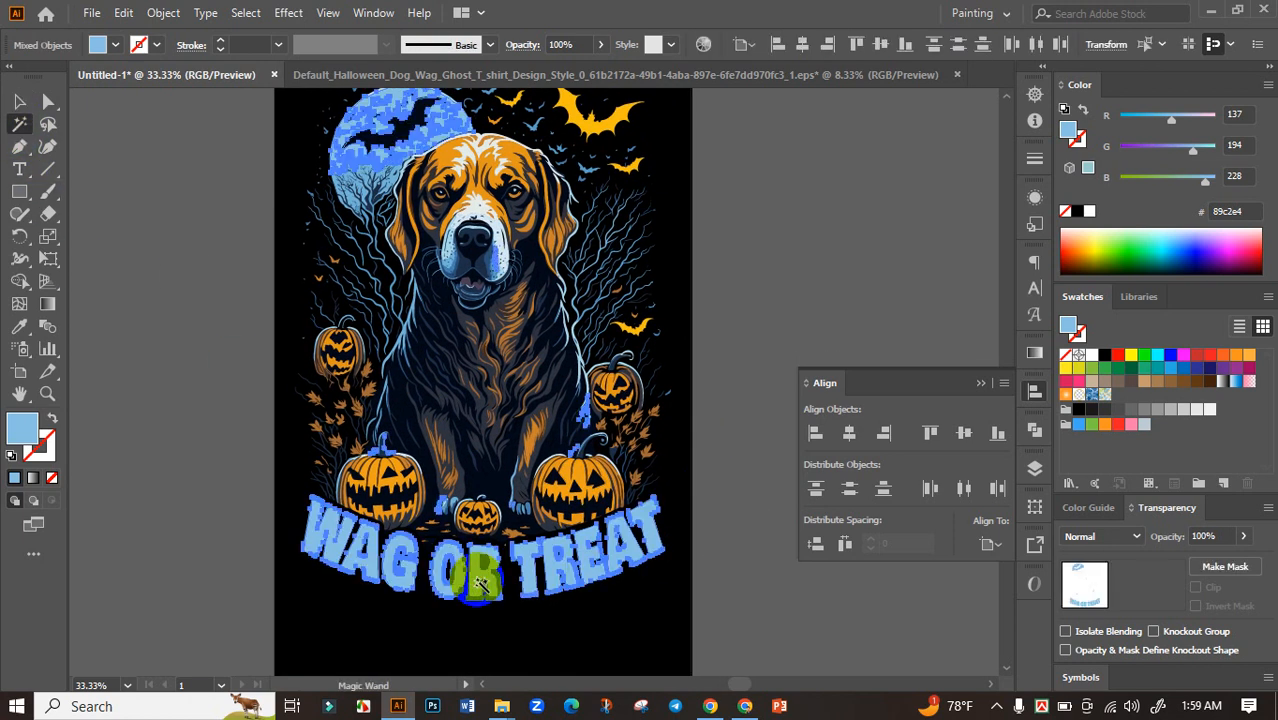
pyautogui.click(19, 101)
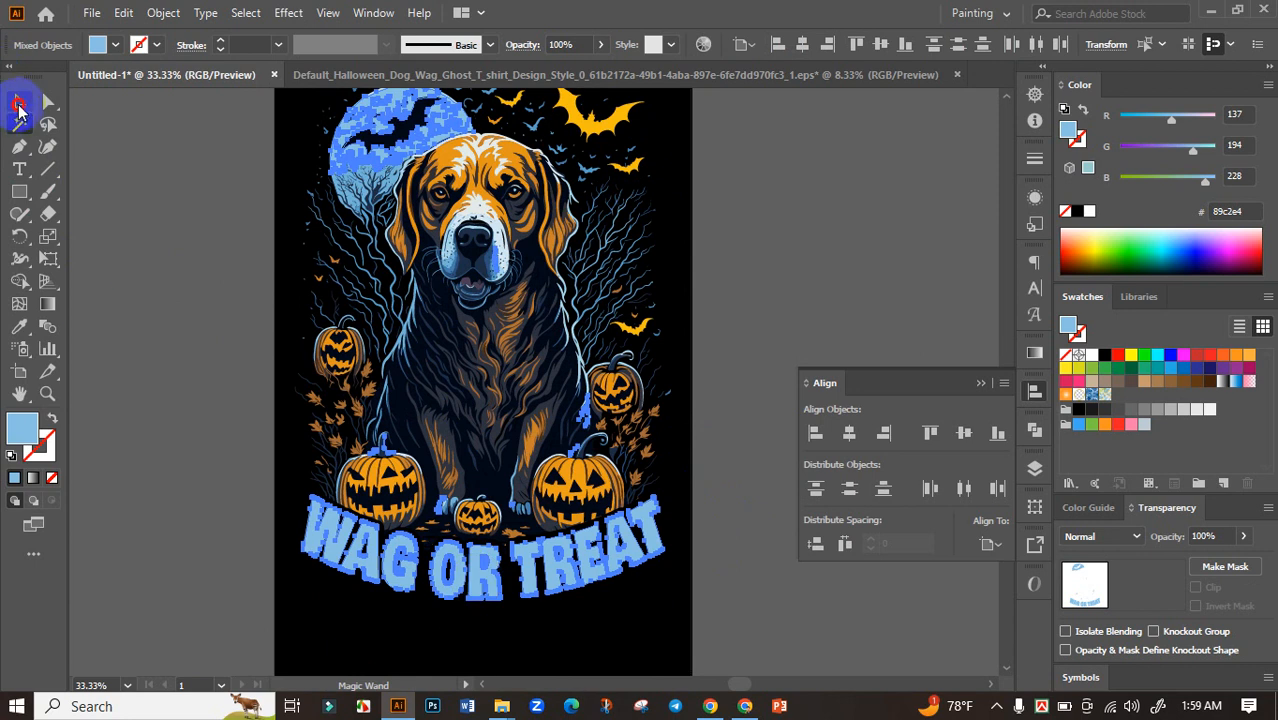
pyautogui.click(322, 425)
# Step: Recolor the slogan with the orange sampled from the large pumpkin beside the dog and deselect it
pyautogui.click(550, 558)
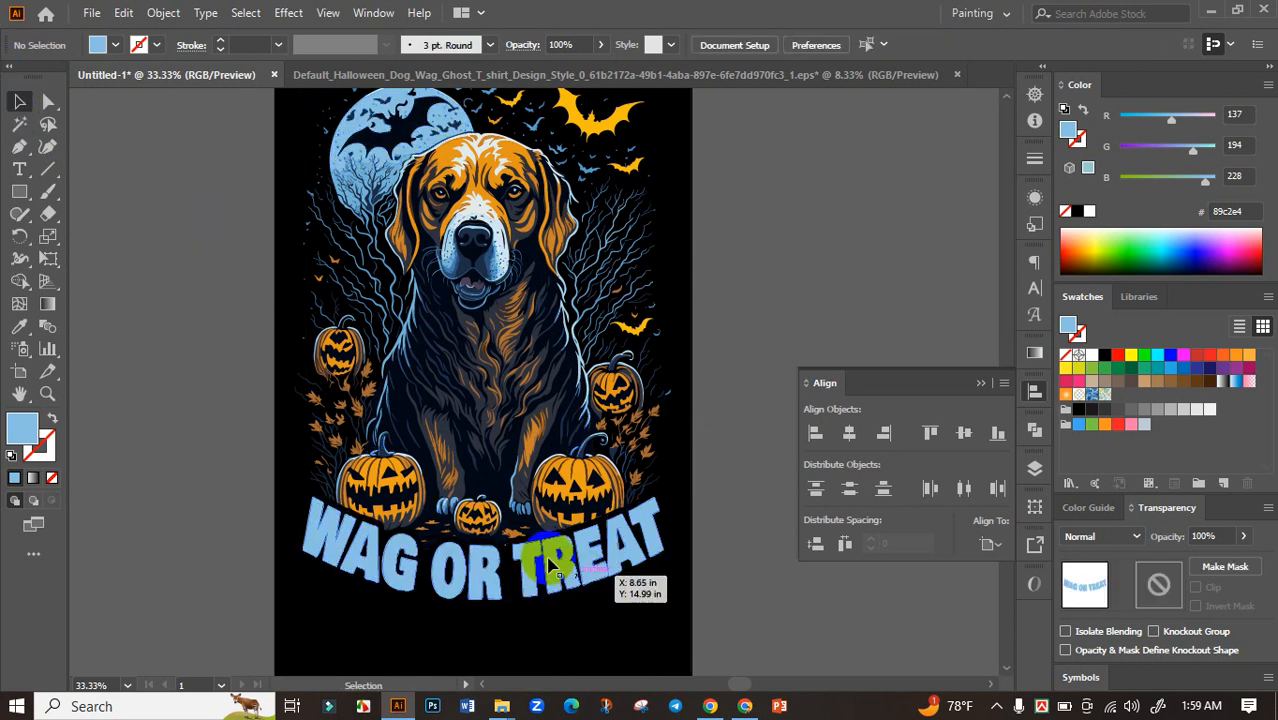
pyautogui.click(21, 327)
pyautogui.click(487, 488)
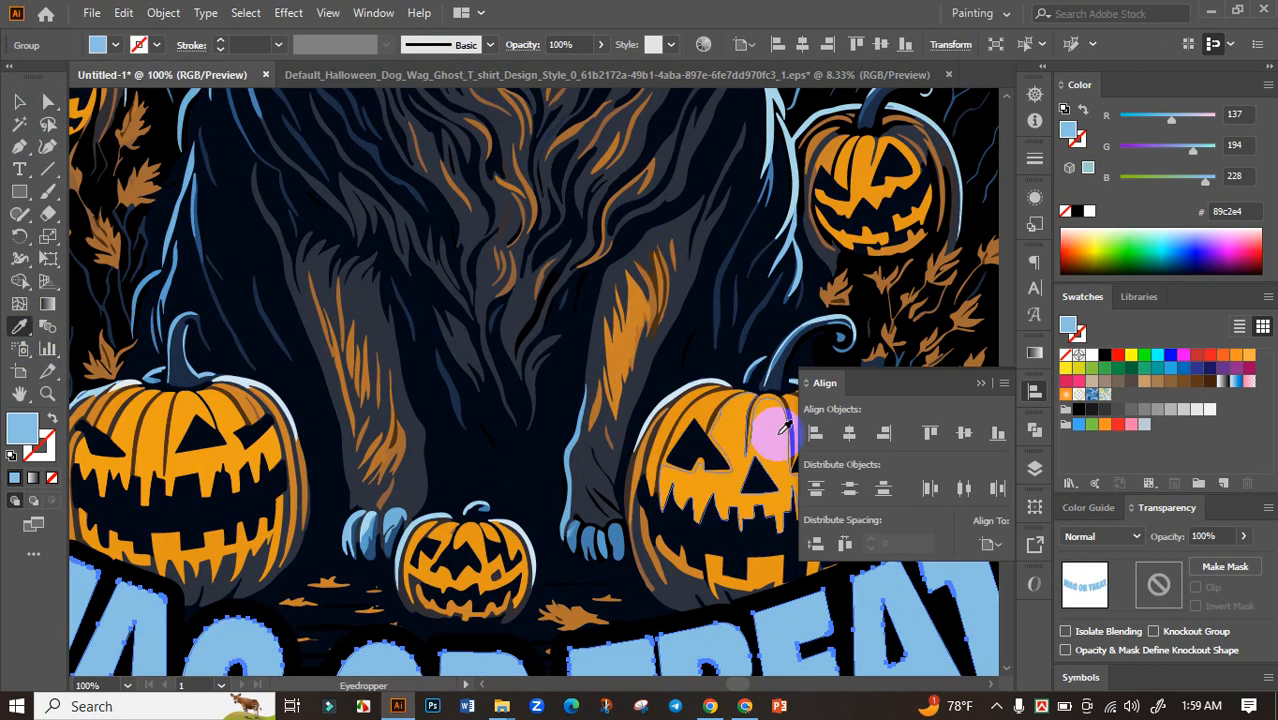
pyautogui.click(766, 433)
pyautogui.scroll(-2, 765, 435)
pyautogui.click(18, 101)
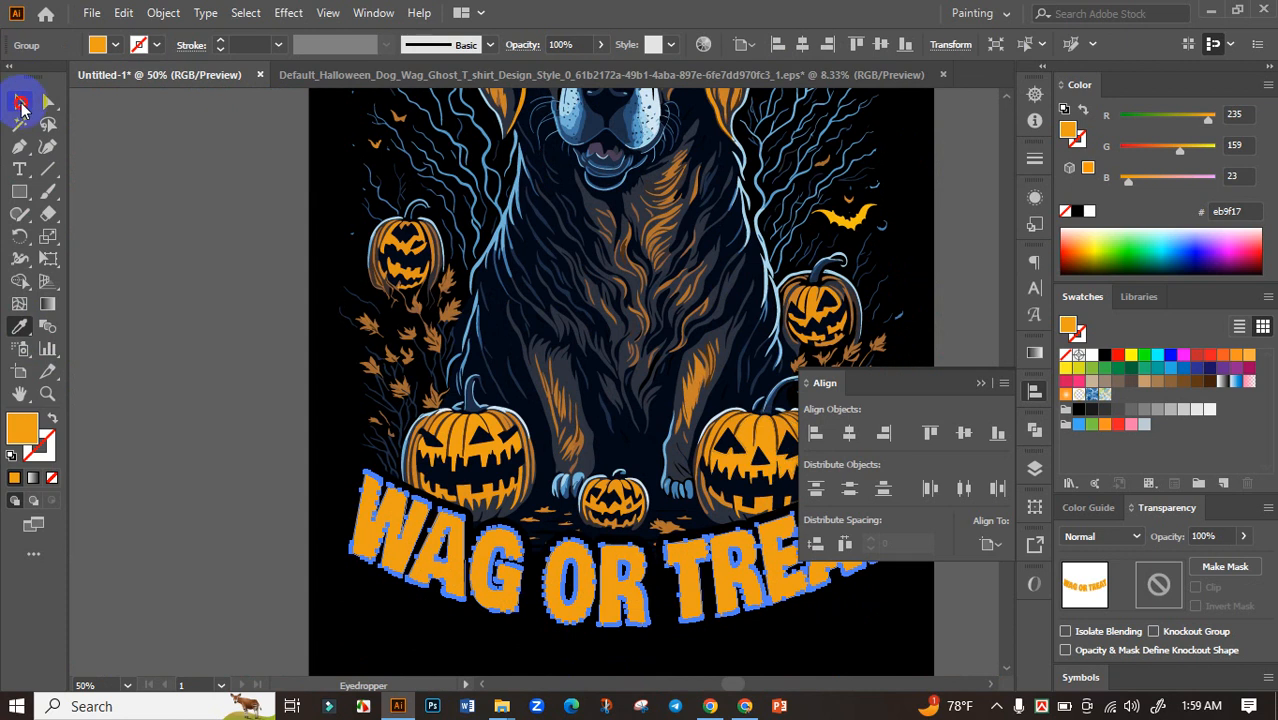
pyautogui.click(143, 257)
# Step: Select the dog artwork together with the slogan and group them
pyautogui.scroll(-3, 145, 280)
pyautogui.scroll(2, 484, 392)
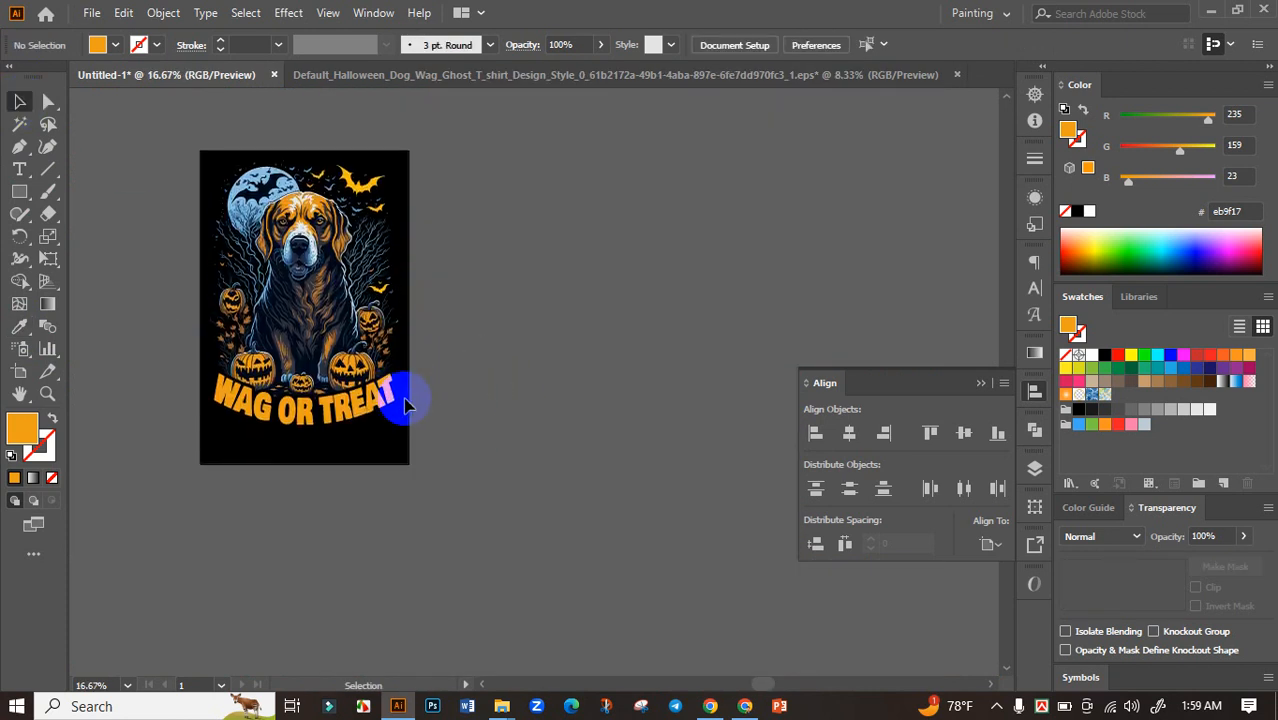
pyautogui.scroll(-1, 404, 400)
pyautogui.scroll(1, 392, 422)
pyautogui.moveTo(403, 422); pyautogui.dragTo(508, 499)
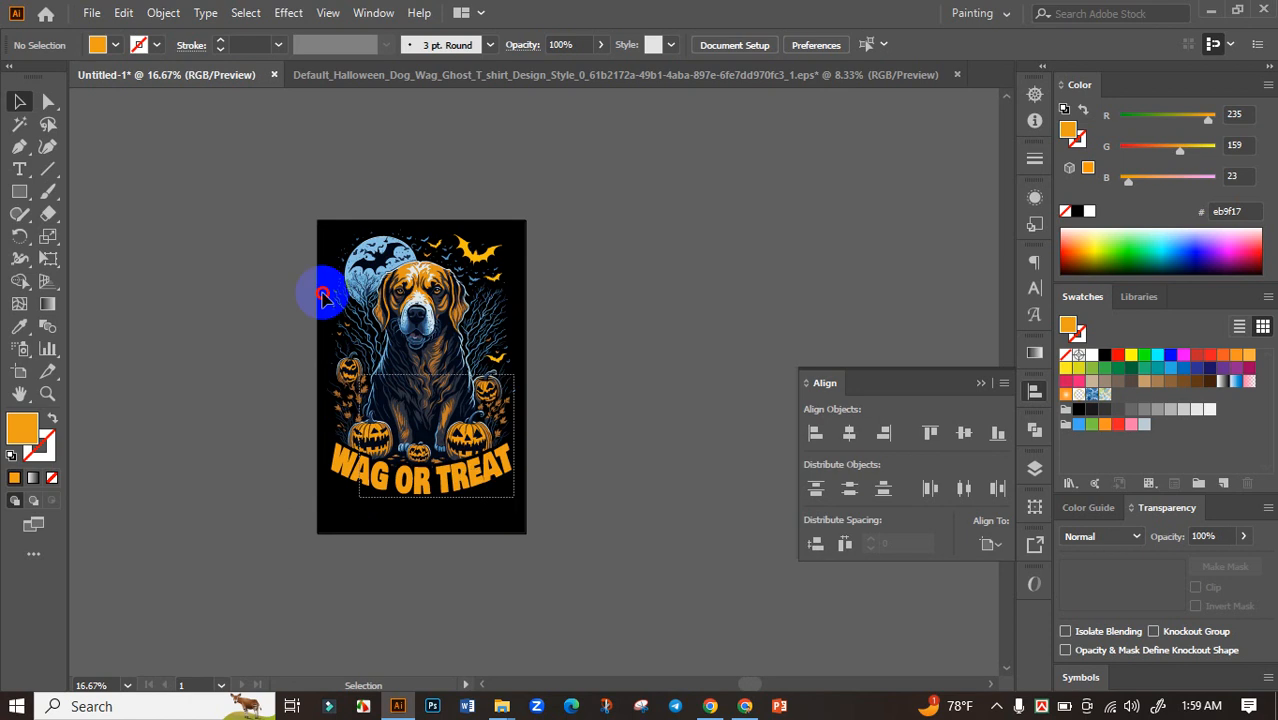
pyautogui.click(318, 328)
pyautogui.press('a')
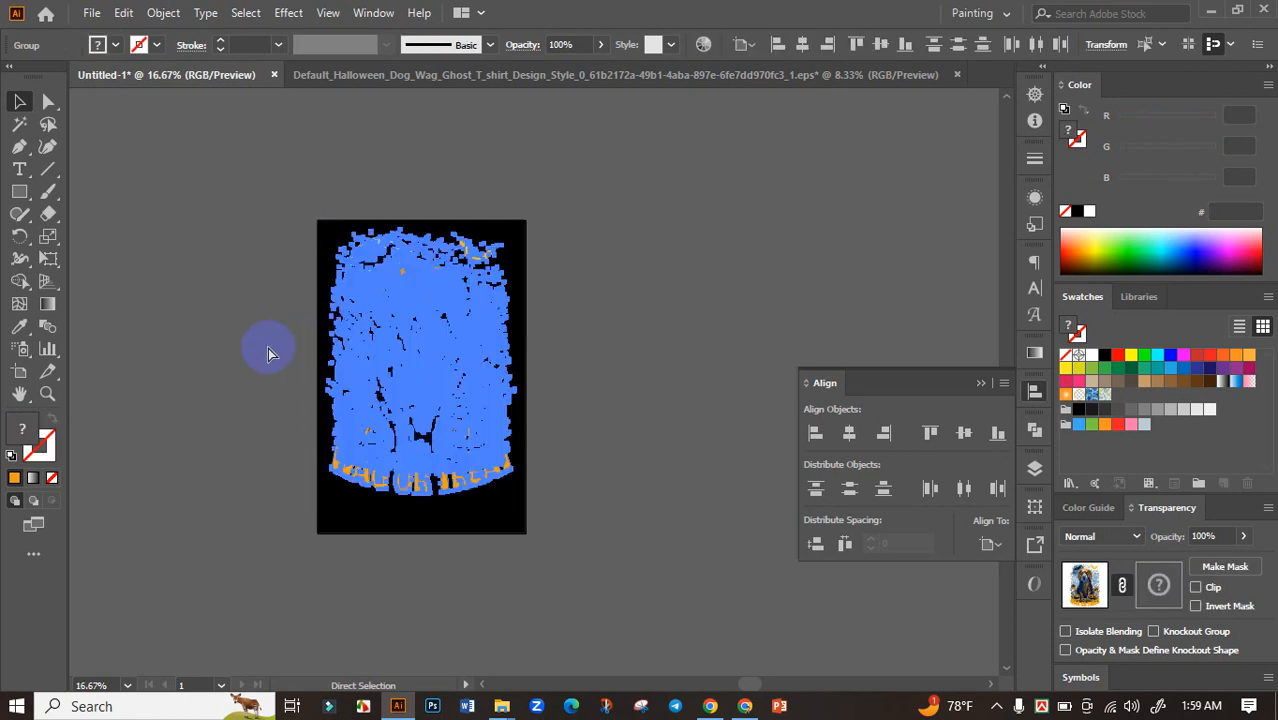
pyautogui.hotkey('ctrl', 'g')
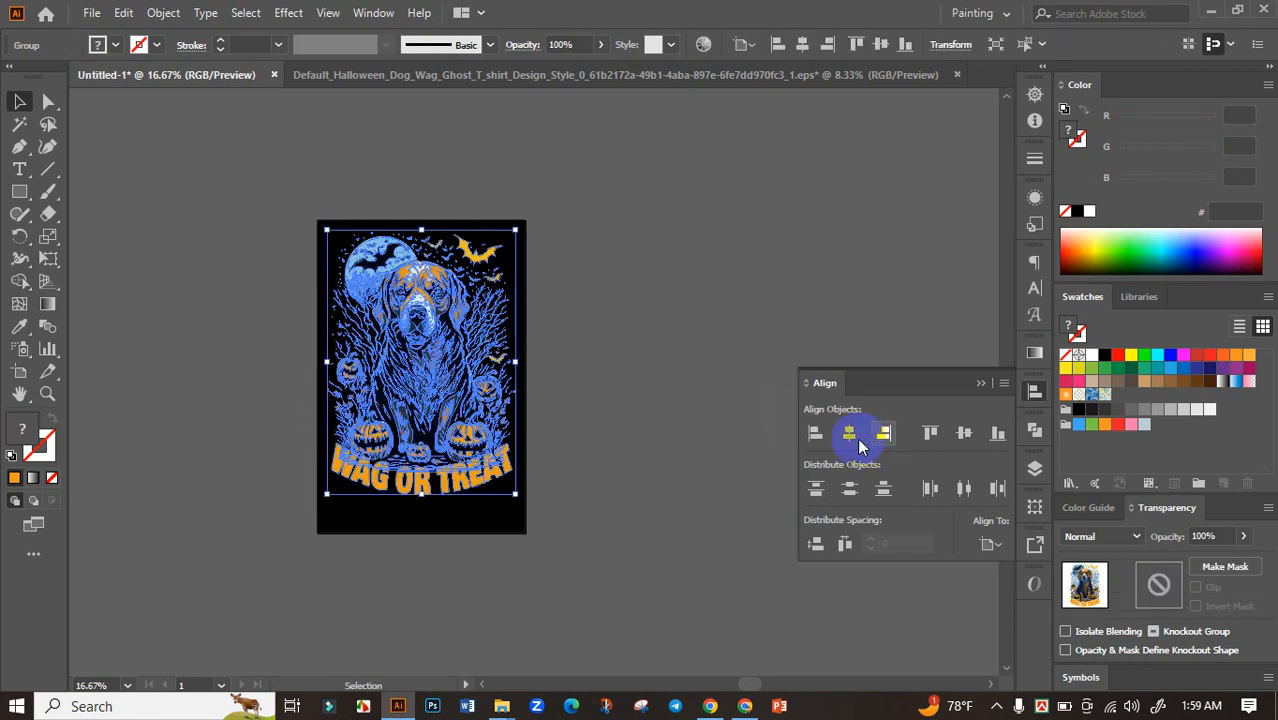
# Step: Center the grouped design horizontally and vertically on the artboard and deselect it
pyautogui.click(855, 439)
pyautogui.click(964, 434)
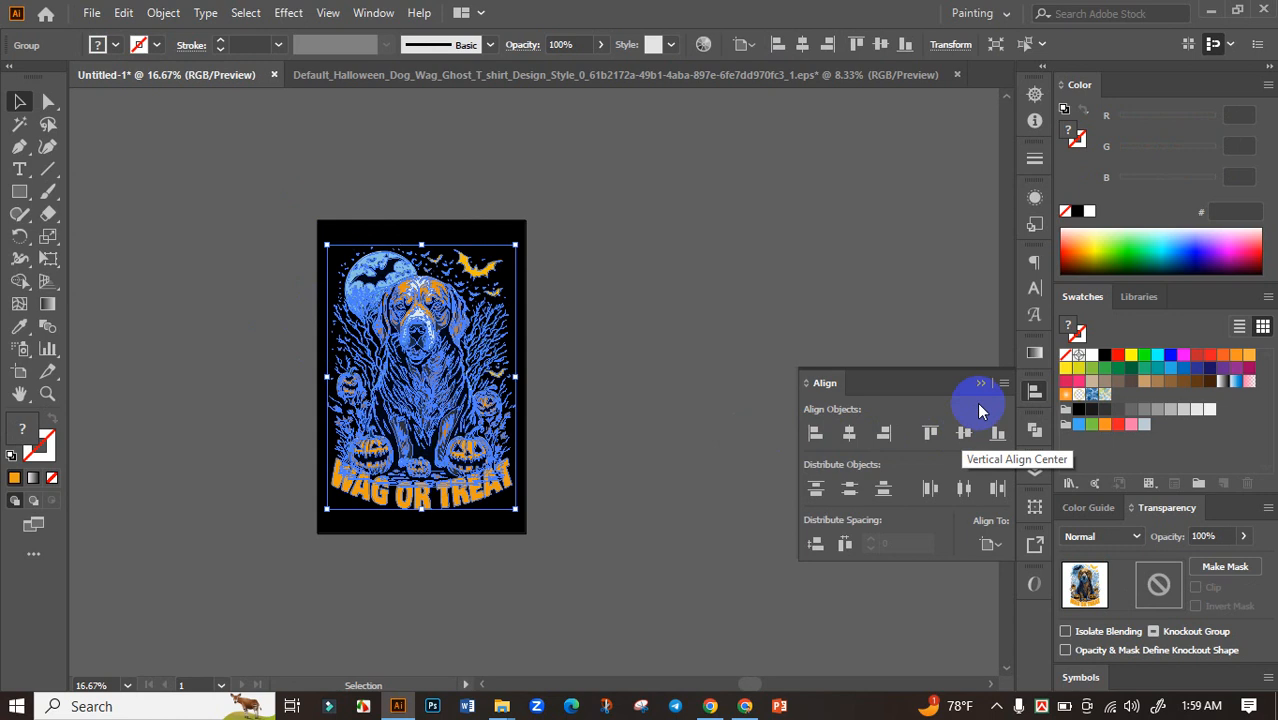
pyautogui.click(981, 383)
pyautogui.scroll(2, 579, 485)
pyautogui.moveTo(493, 508); pyautogui.dragTo(671, 546)
pyautogui.moveTo(633, 572)
pyautogui.mouseDown()
pyautogui.moveTo(627, 590)
pyautogui.moveTo(629, 564)
pyautogui.moveTo(639, 590)
pyautogui.mouseUp()
pyautogui.click(732, 531)
pyautogui.scroll(-1, 735, 531)
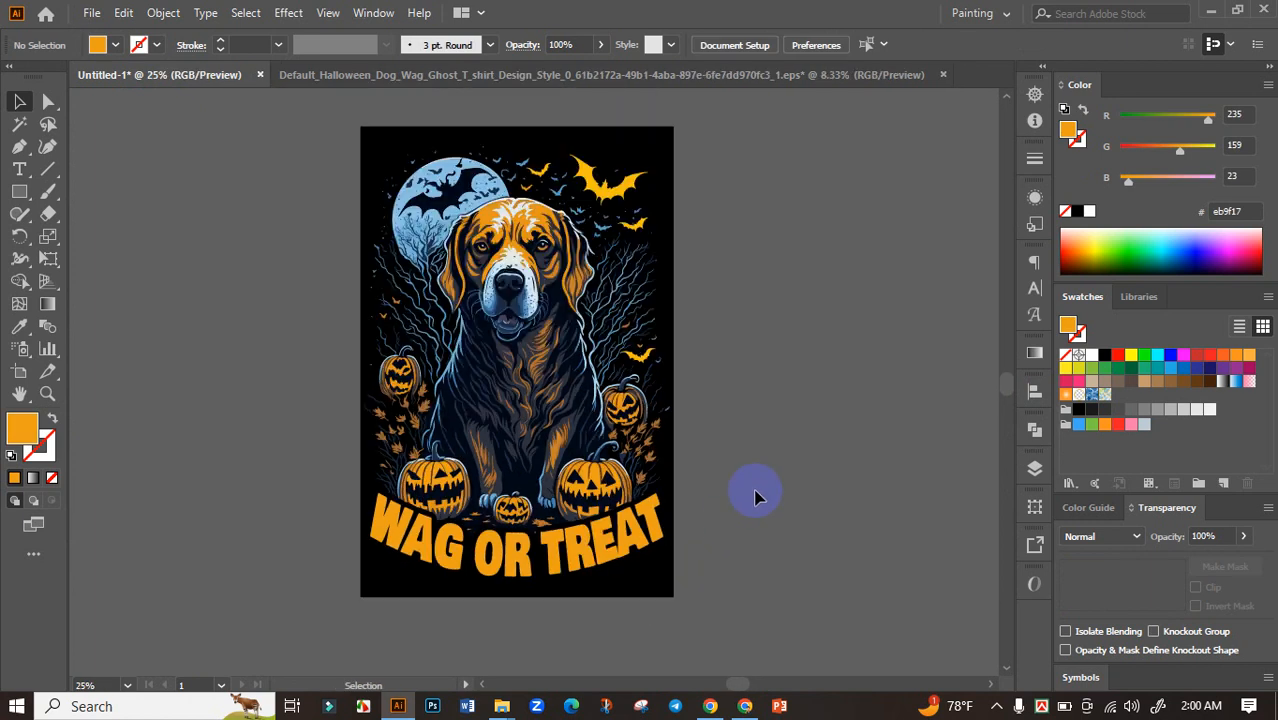
pyautogui.moveTo(766, 472)
pyautogui.mouseDown()
pyautogui.moveTo(730, 485)
pyautogui.moveTo(750, 437)
pyautogui.moveTo(757, 470)
pyautogui.mouseUp()
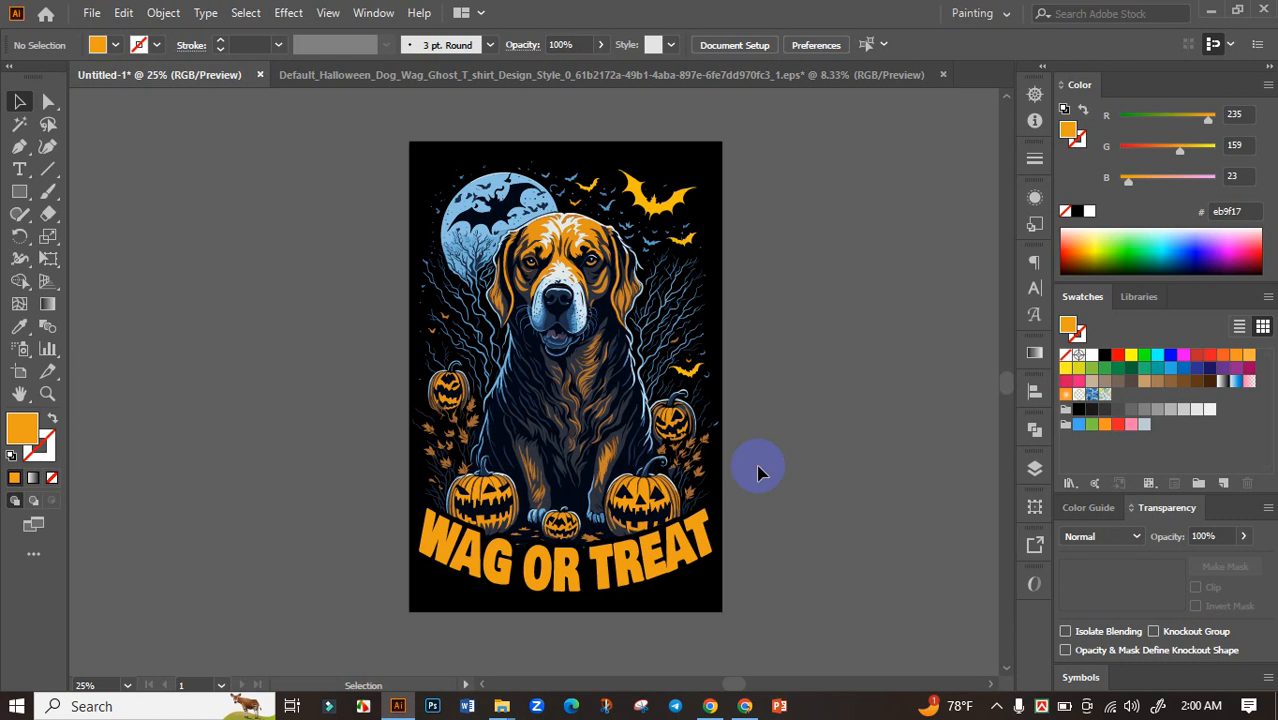